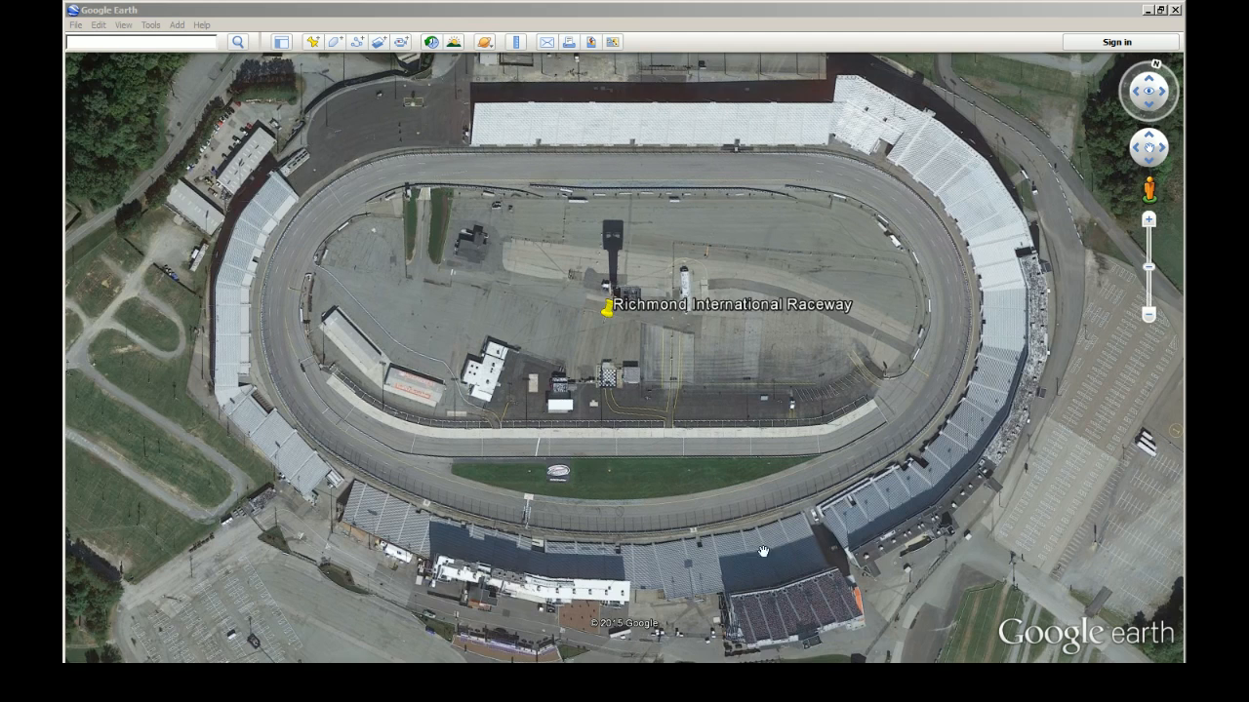
- Examine Richmond International Raceway close up along pit road, the infield and the backstretch, returning to an overview of the whole oval
mouse_move(745, 473)
left_mouse_down()
mouse_move(731, 472)
mouse_move(743, 472)
left_mouse_up()
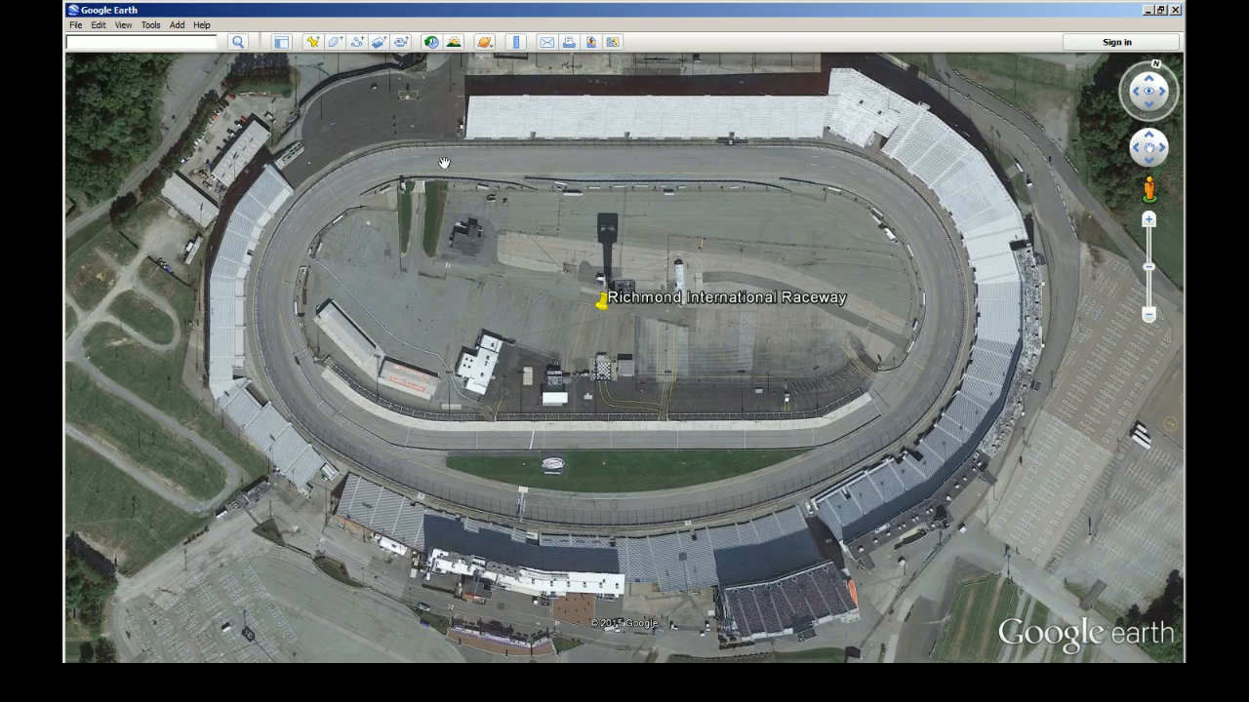
scroll(322, 420, "up", 3)
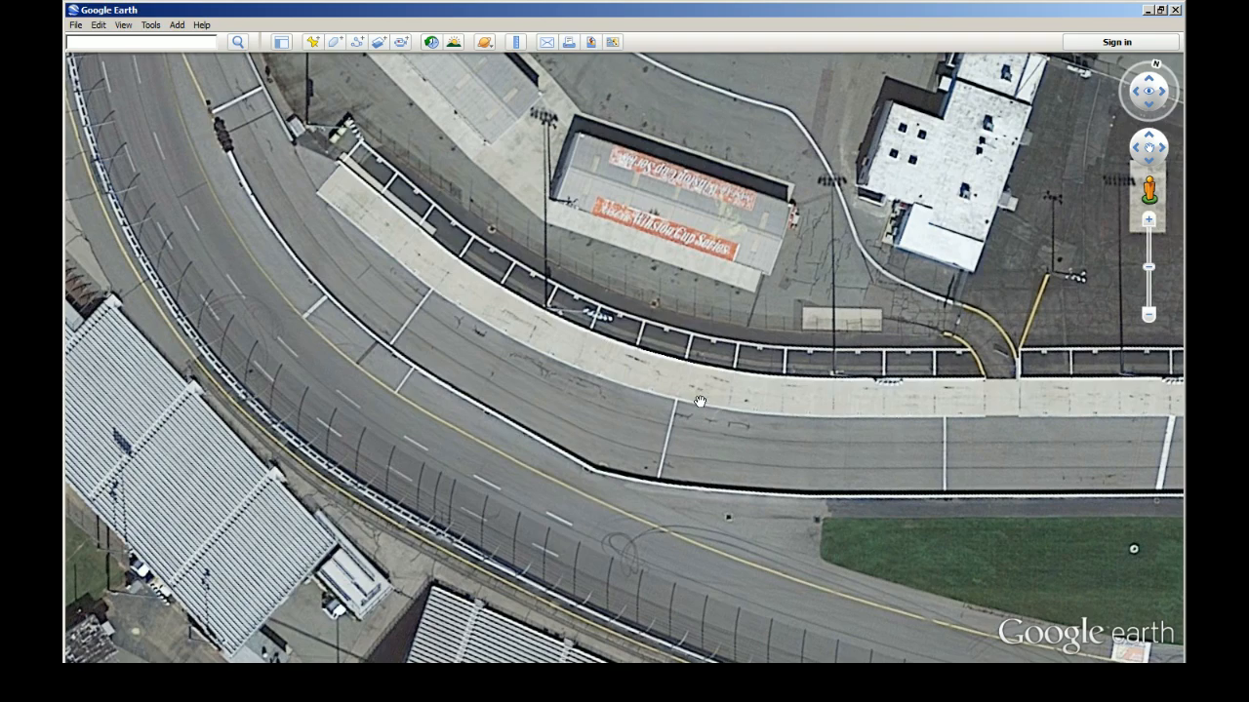
scroll(445, 455, "down", 3)
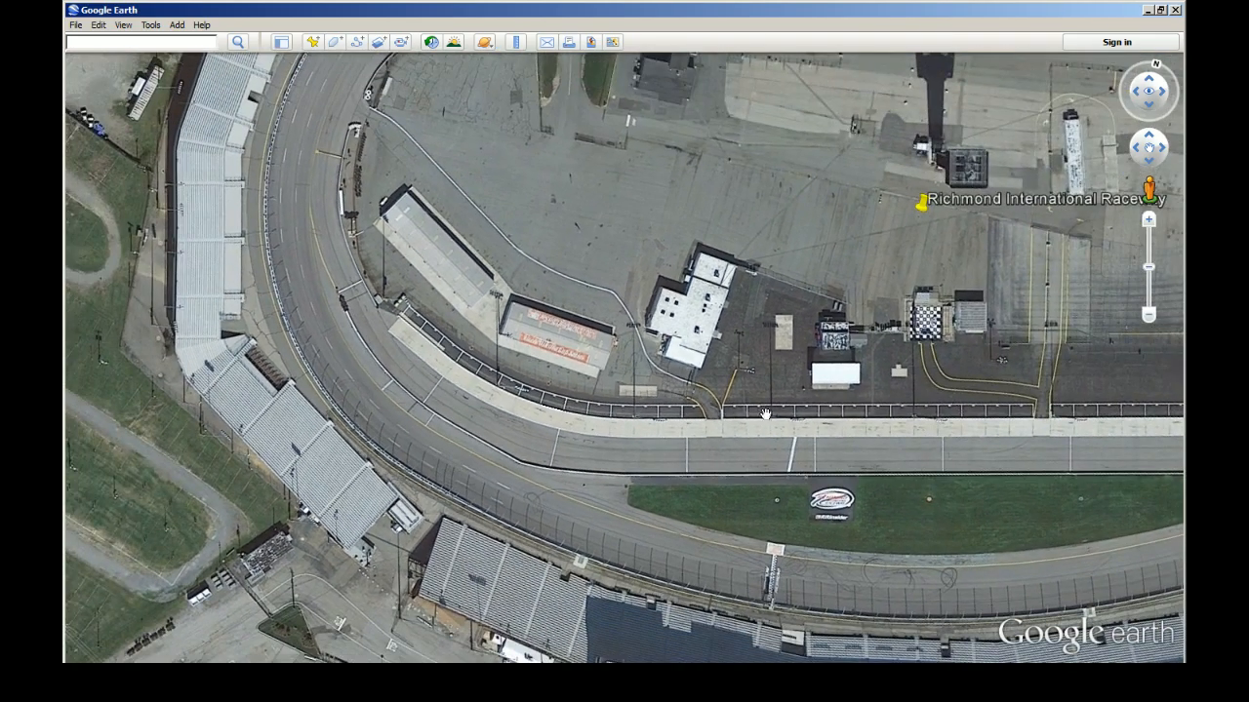
left_click_drag(767, 415, 618, 433)
left_click_drag(603, 351, 672, 417)
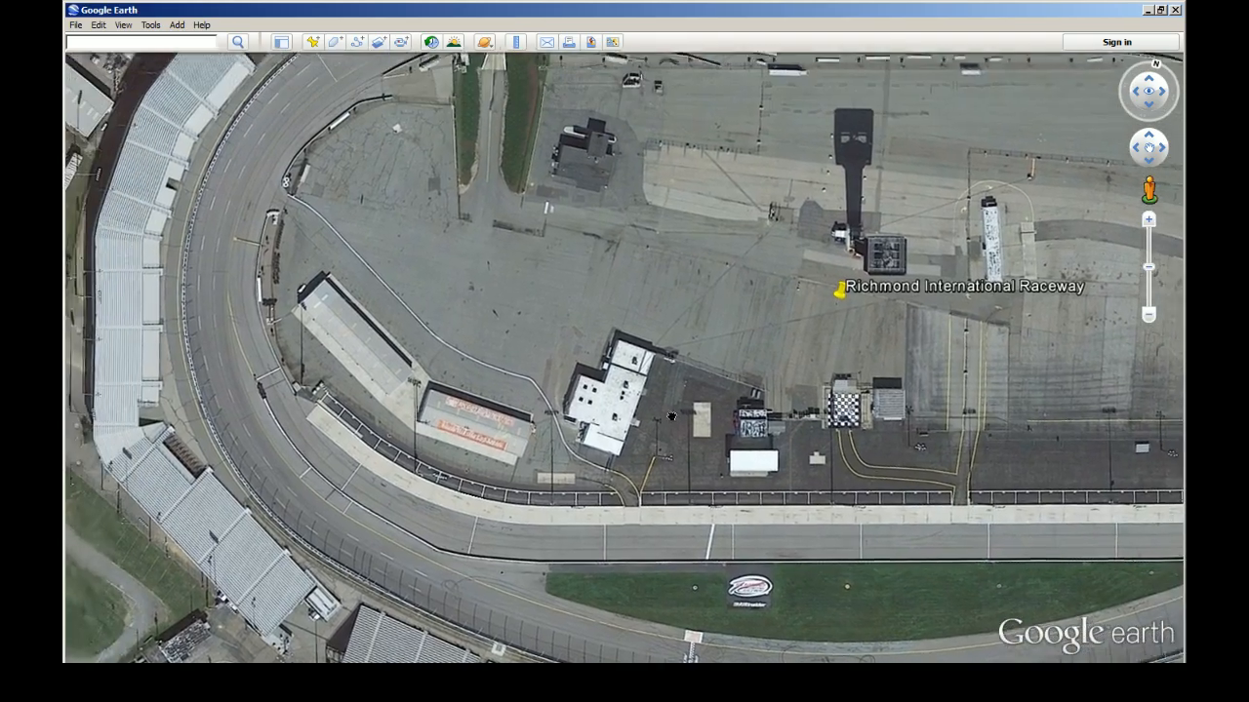
scroll(671, 417, "up", 3)
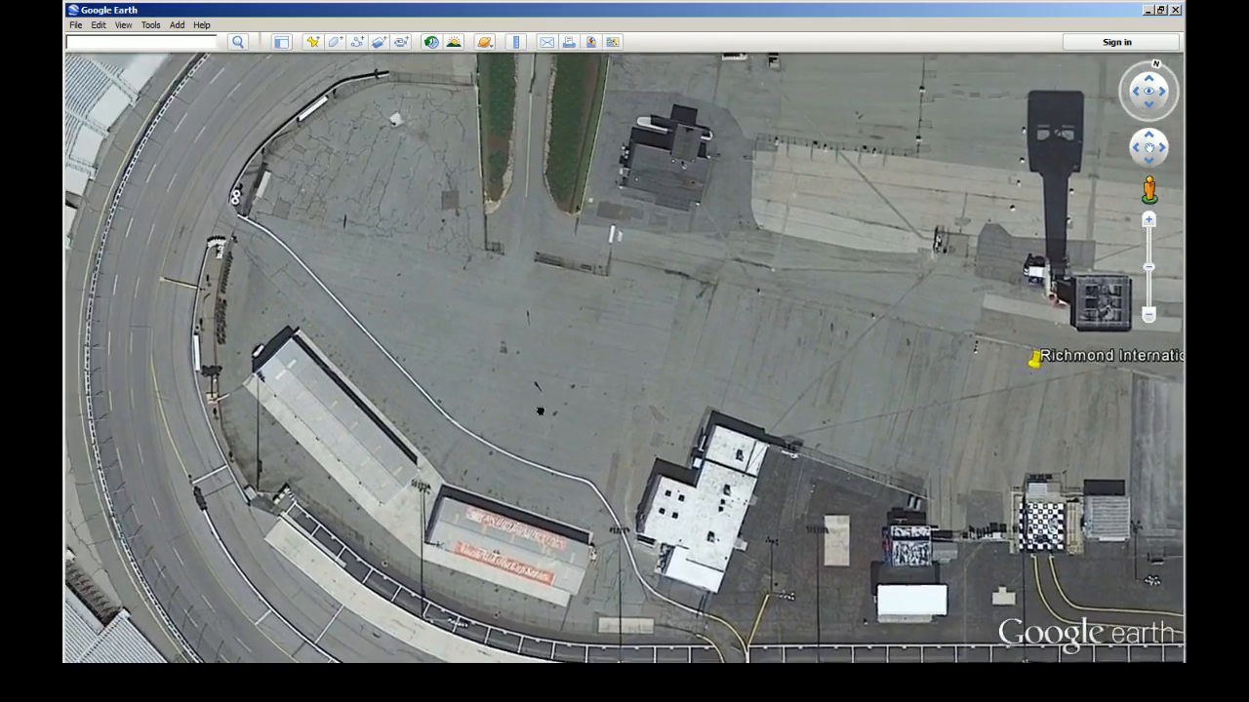
left_click_drag(541, 411, 562, 577)
left_click_drag(585, 289, 466, 423)
left_click_drag(1032, 386, 639, 413)
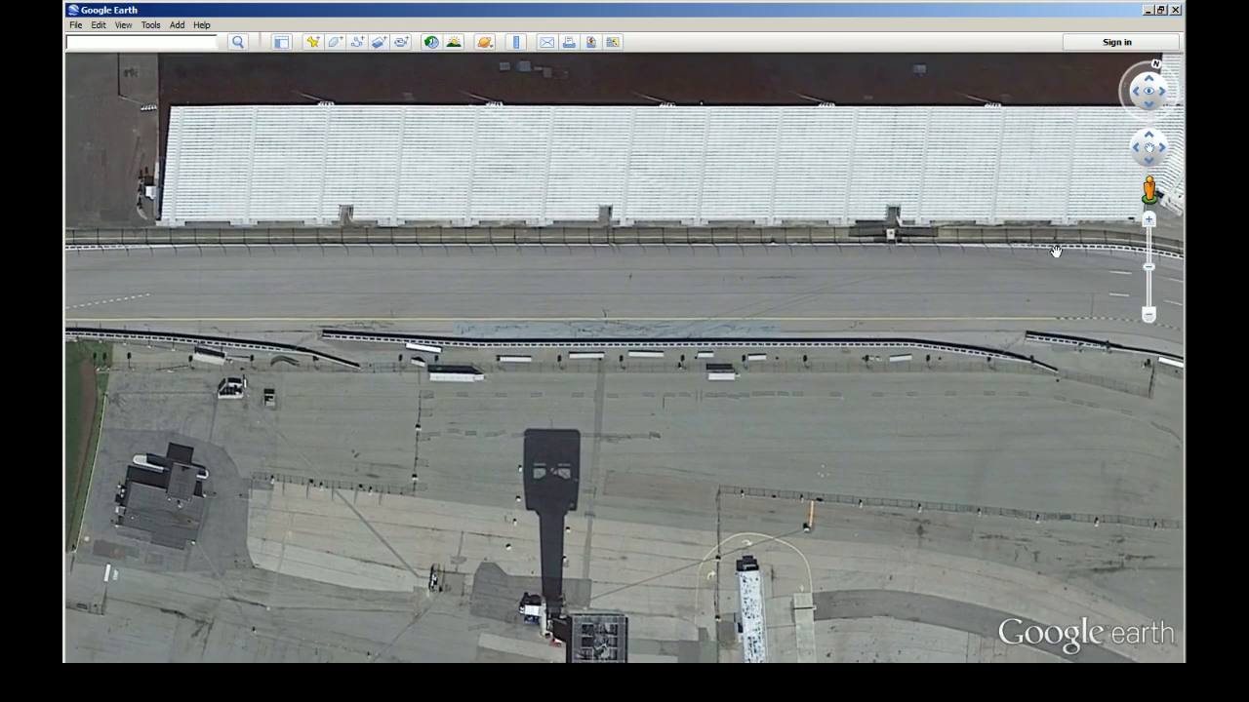
scroll(931, 494, "down", 3)
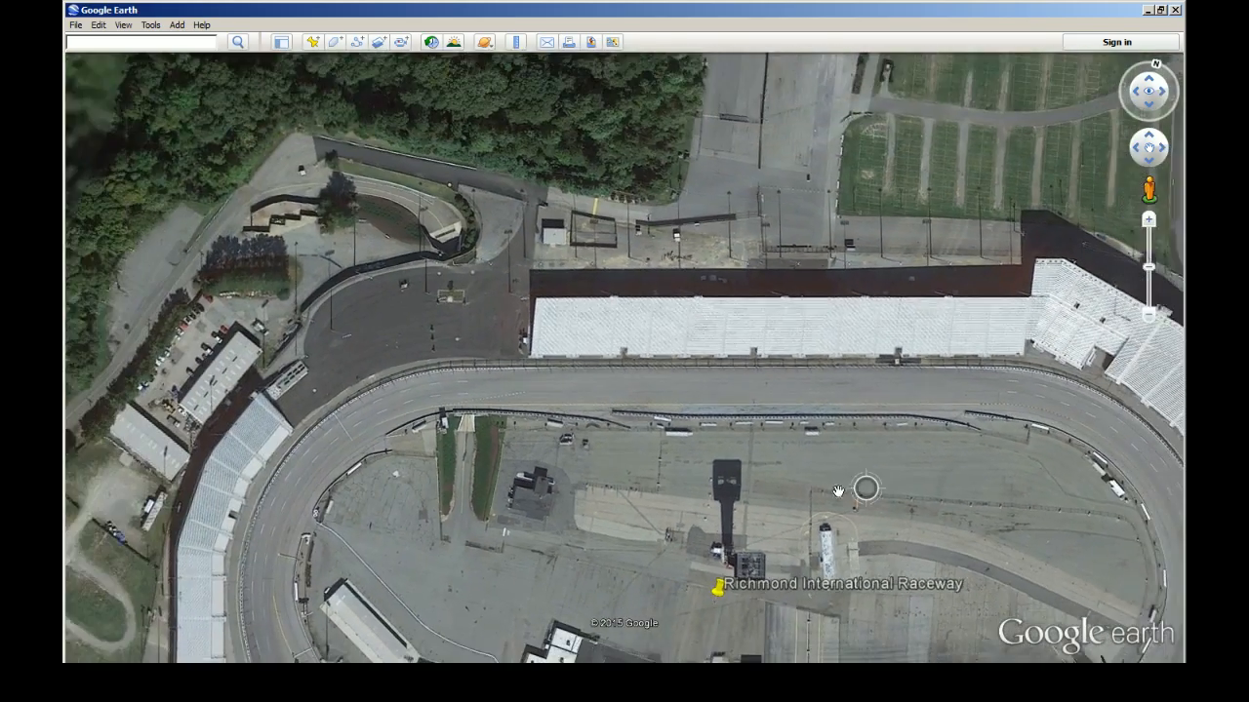
left_click_drag(769, 519, 689, 318)
scroll(689, 326, "down", 1)
left_click_drag(708, 432, 701, 375)
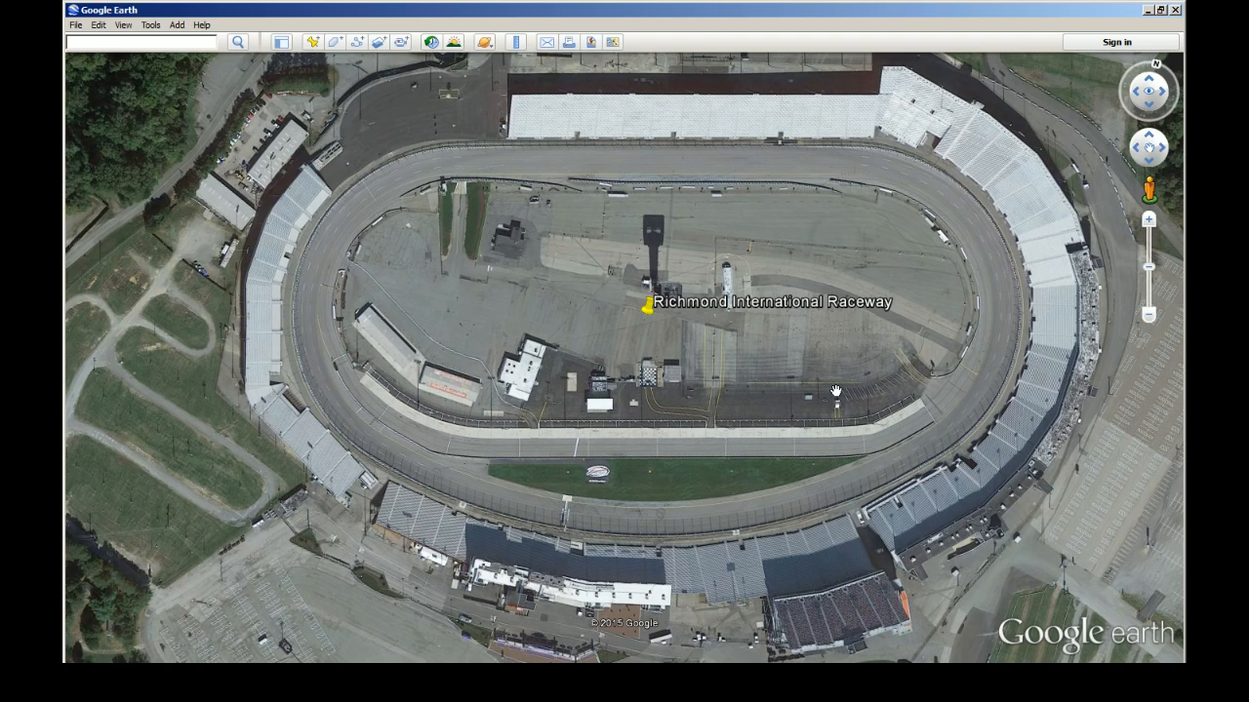
- Inspect the pit area of the raceway and the northwest turn with its adjoining infield at close range
left_click_drag(818, 401, 778, 427)
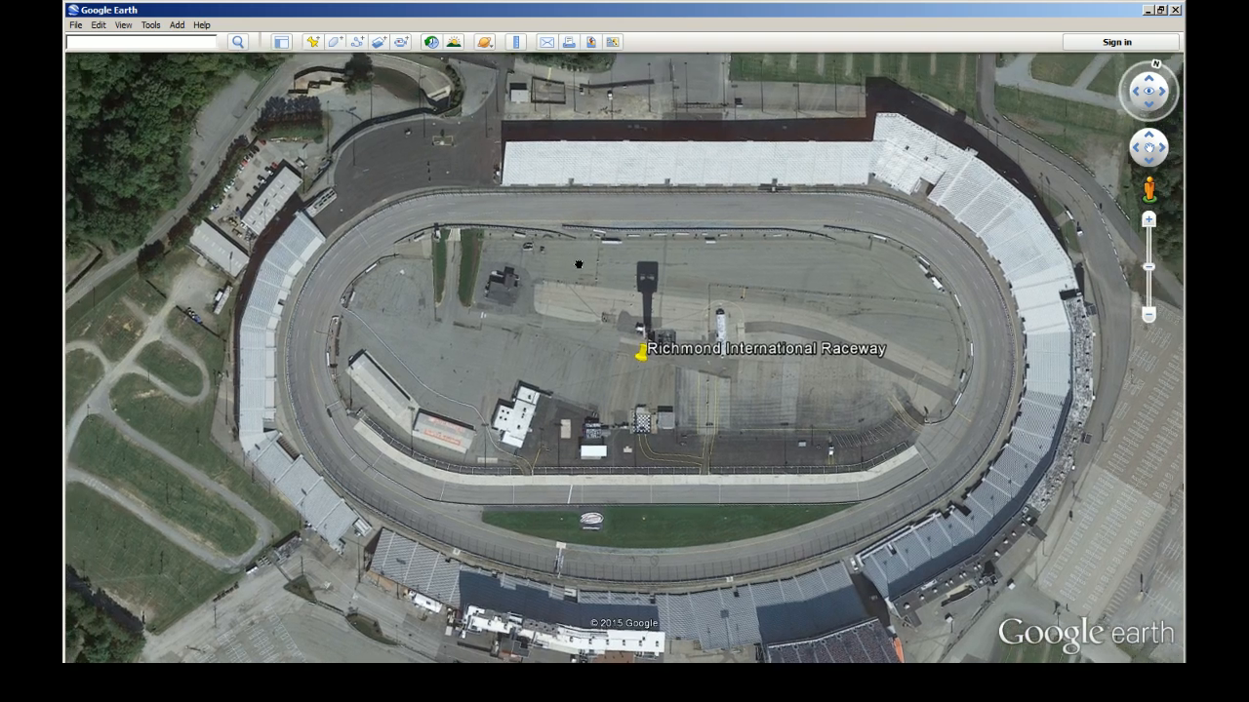
left_click_drag(523, 209, 582, 237)
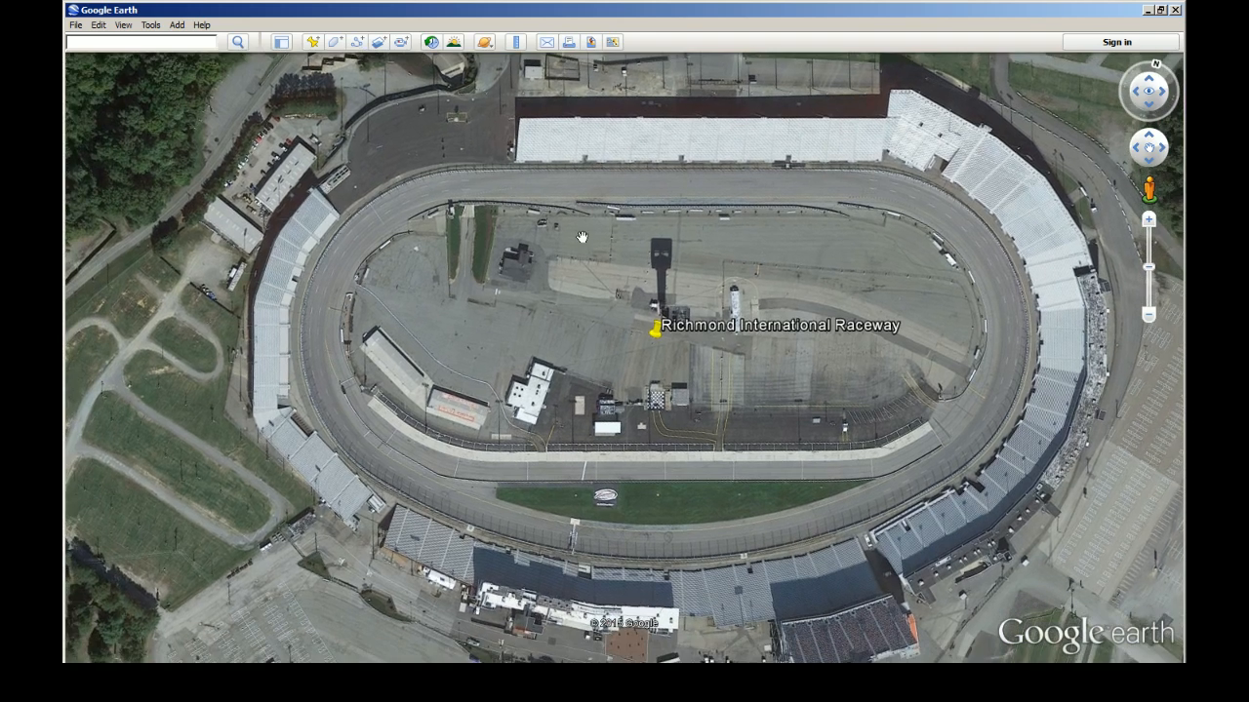
scroll(749, 412, "up", 4)
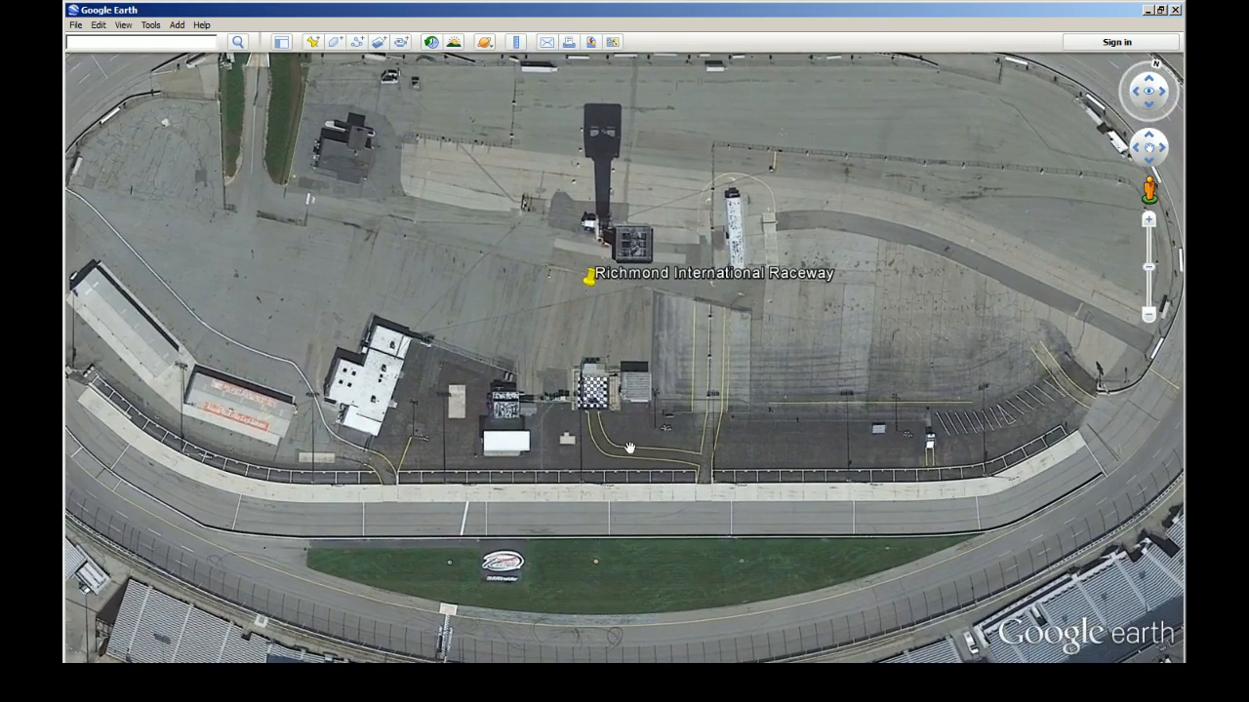
scroll(468, 329, "up", 1)
left_click_drag(467, 330, 655, 525)
left_click_drag(453, 396, 589, 442)
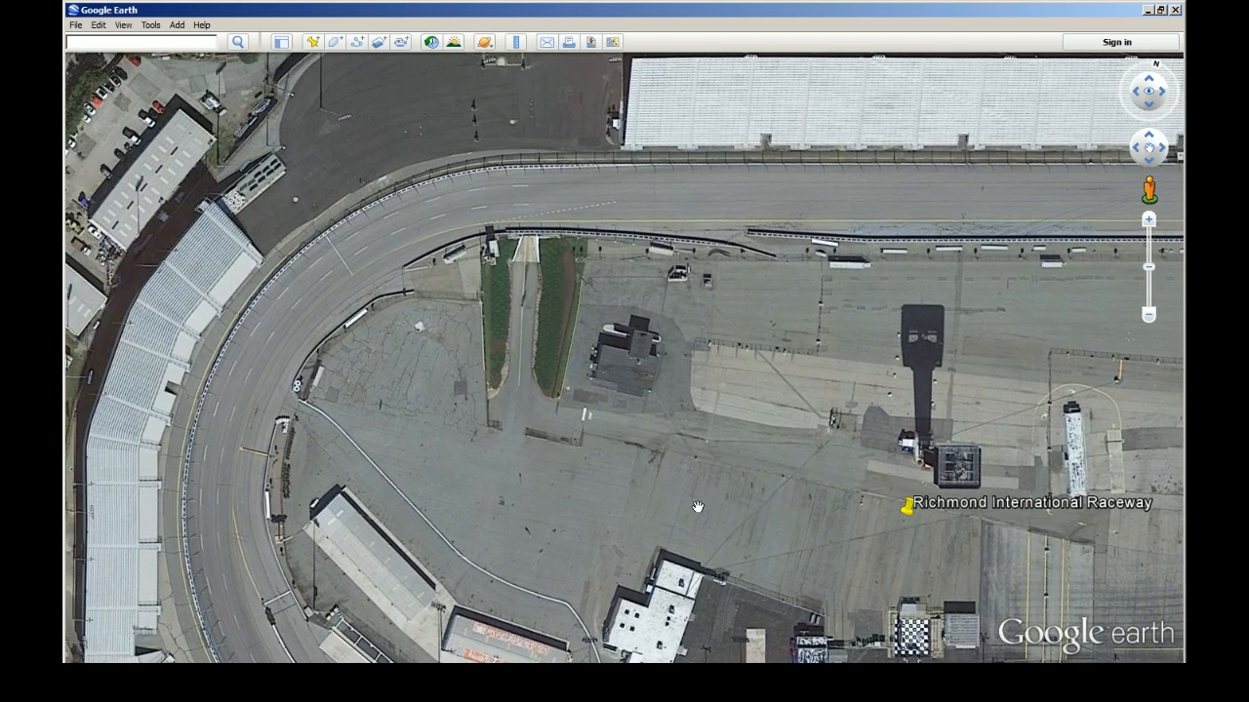
left_click_drag(443, 369, 528, 372)
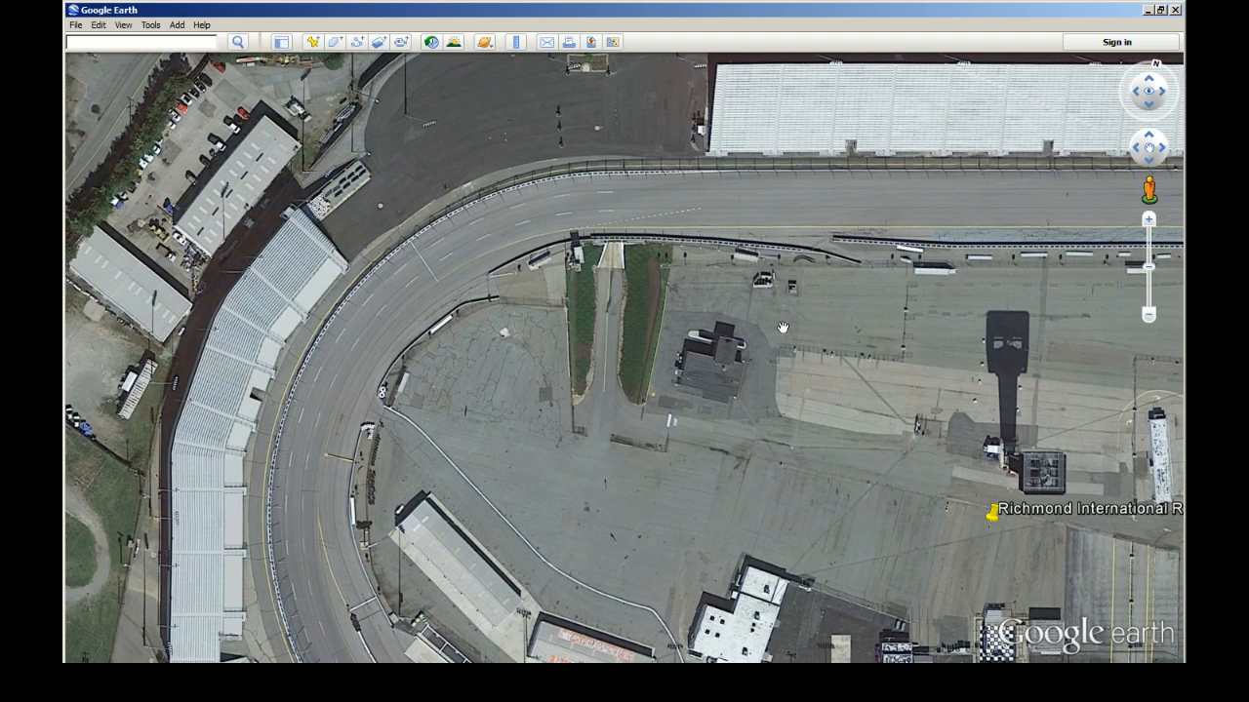
- Show the sidebar and review the NASCAR Tracks placemarks and the available map layers
left_click(123, 24)
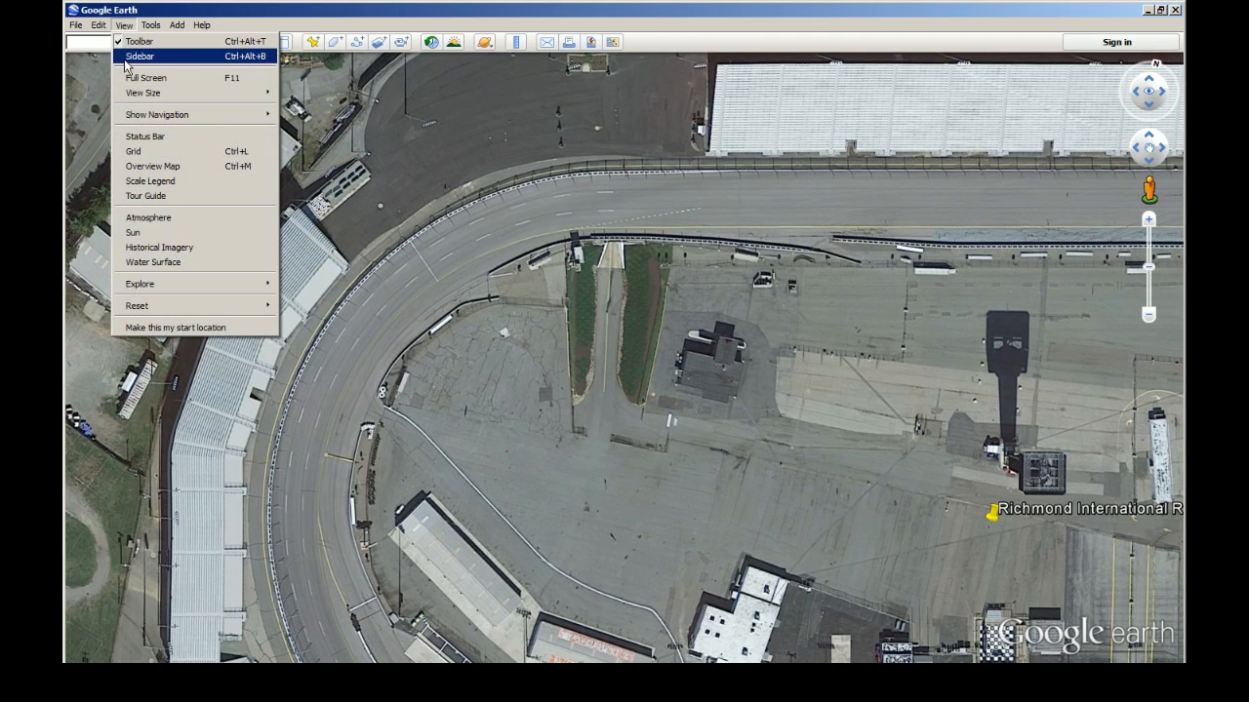
left_click(129, 57)
left_click(124, 24)
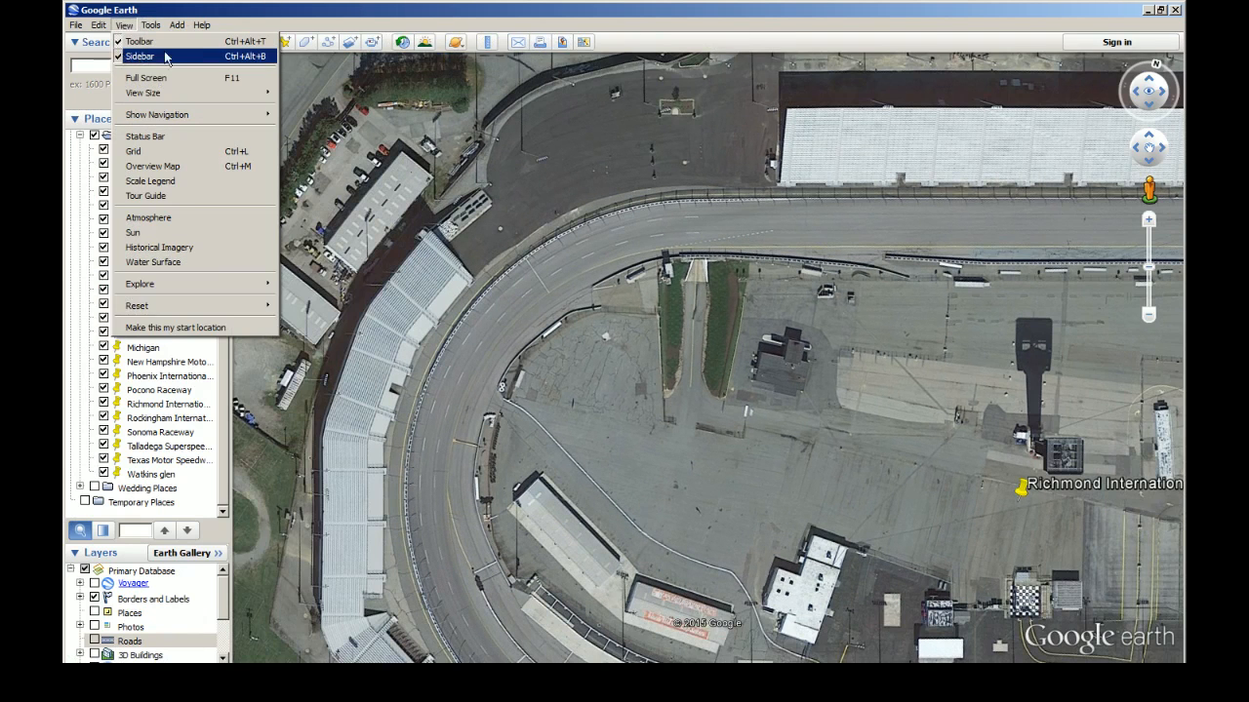
left_click(393, 566)
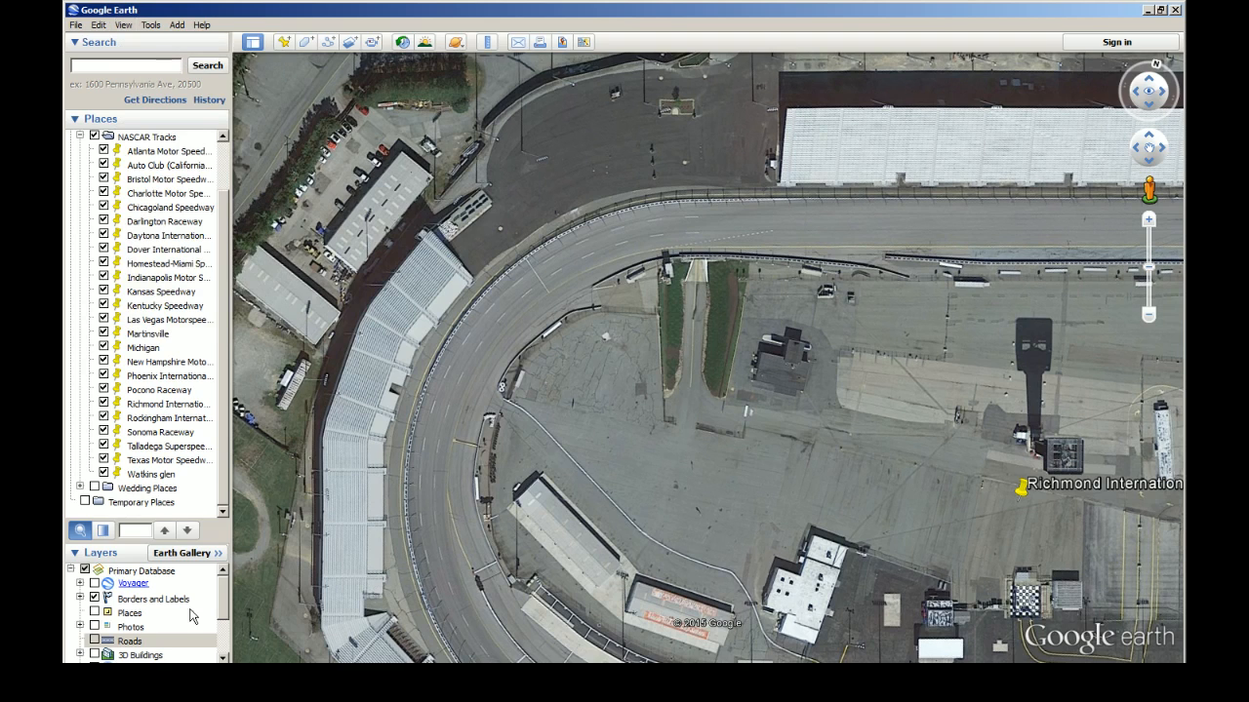
left_click_drag(224, 606, 226, 582)
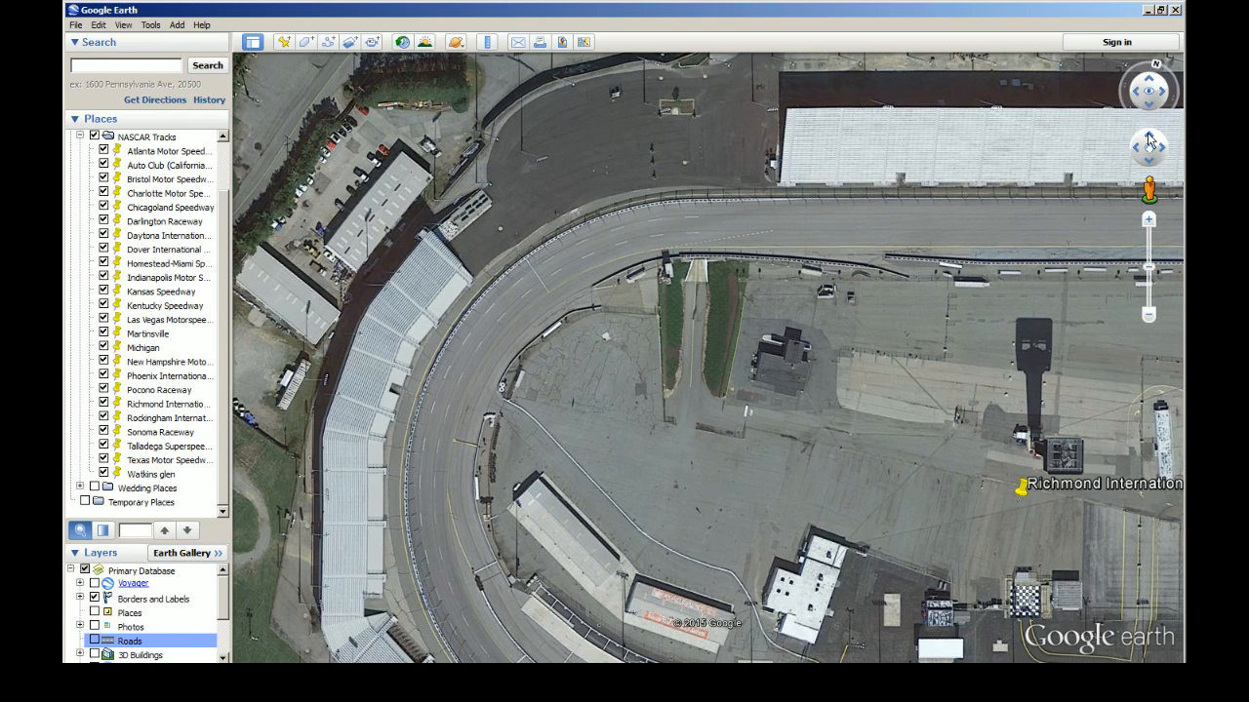
- Hide the sidebar and frame the entire Richmond raceway oval in the map view
left_click(124, 24)
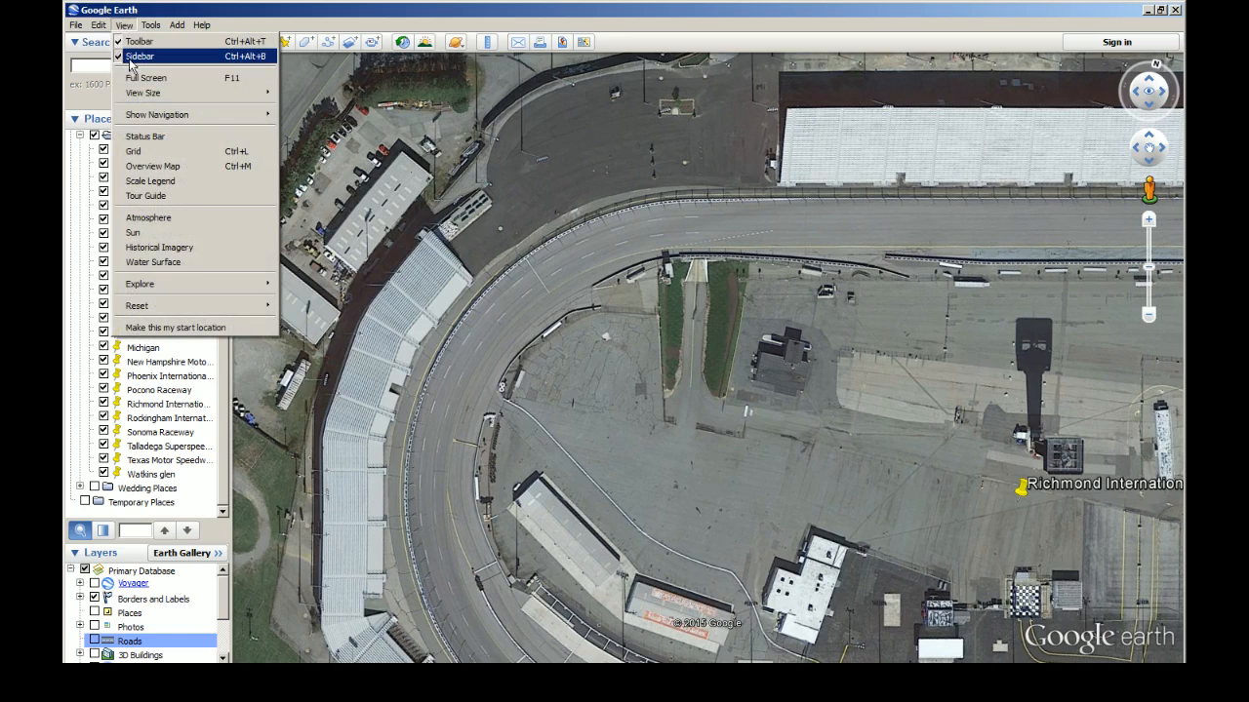
left_click(140, 57)
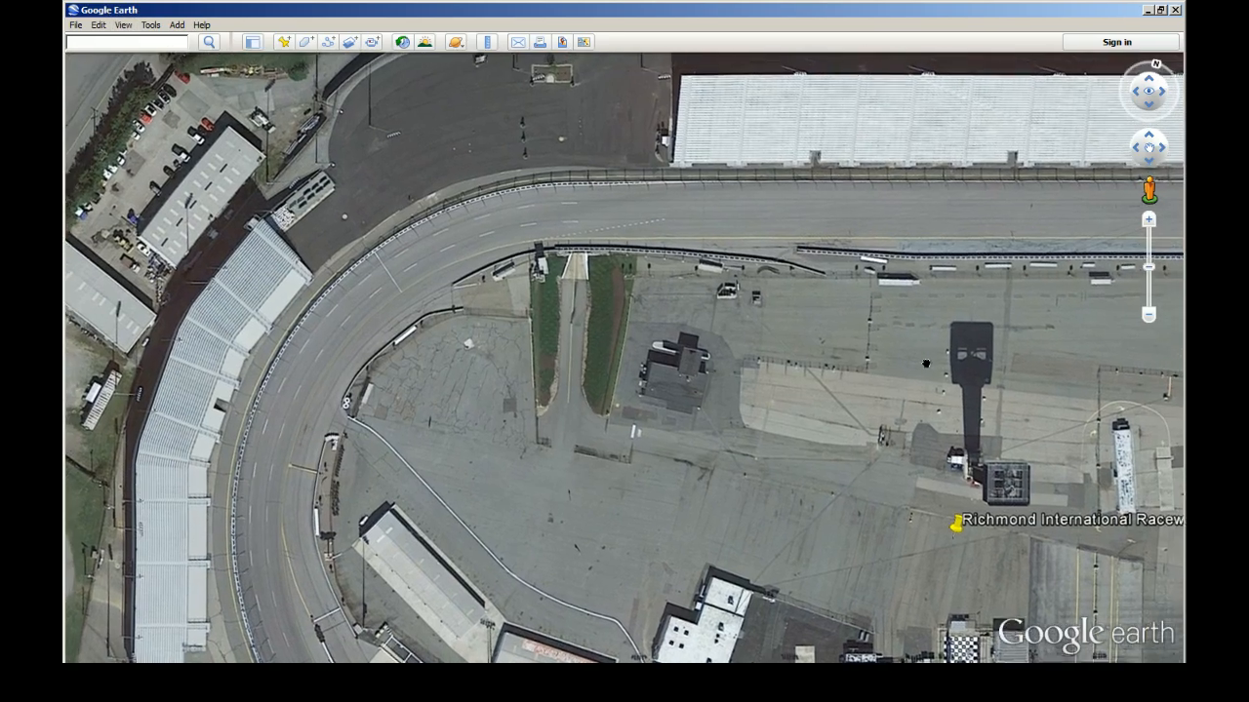
scroll(736, 461, "down", 3)
left_click_drag(818, 387, 640, 244)
left_click_drag(752, 480, 711, 407)
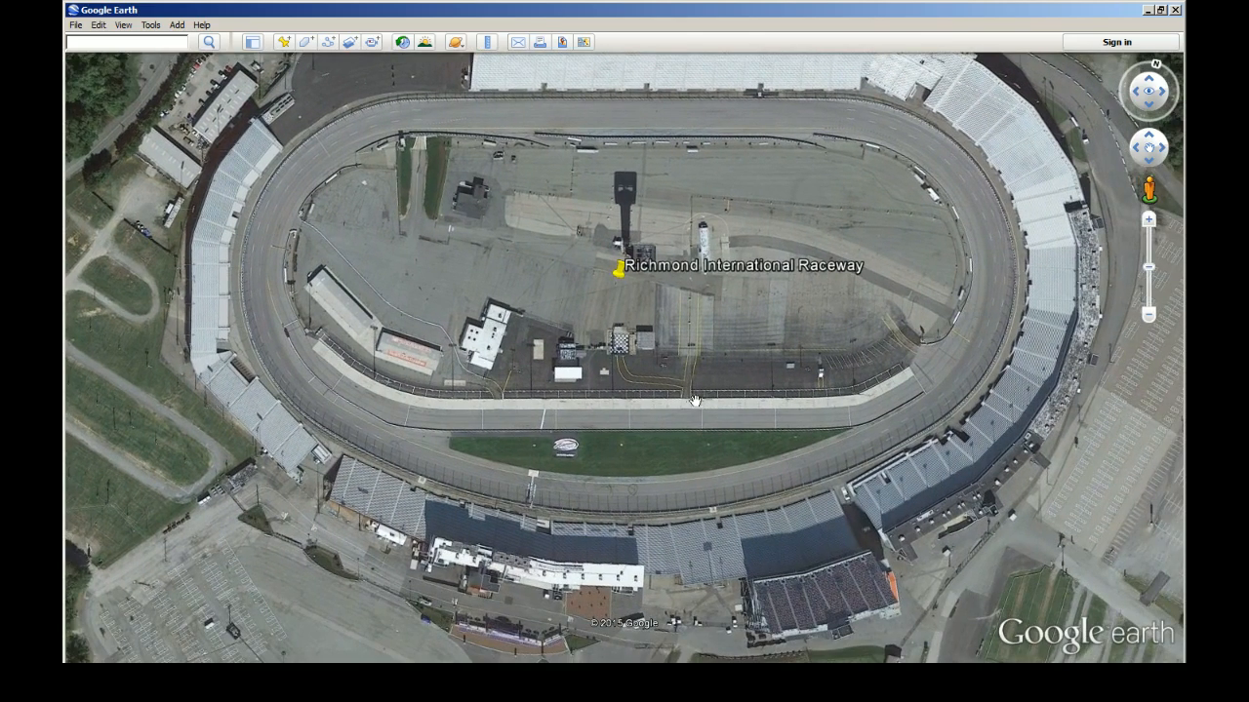
left_click_drag(684, 347, 712, 375)
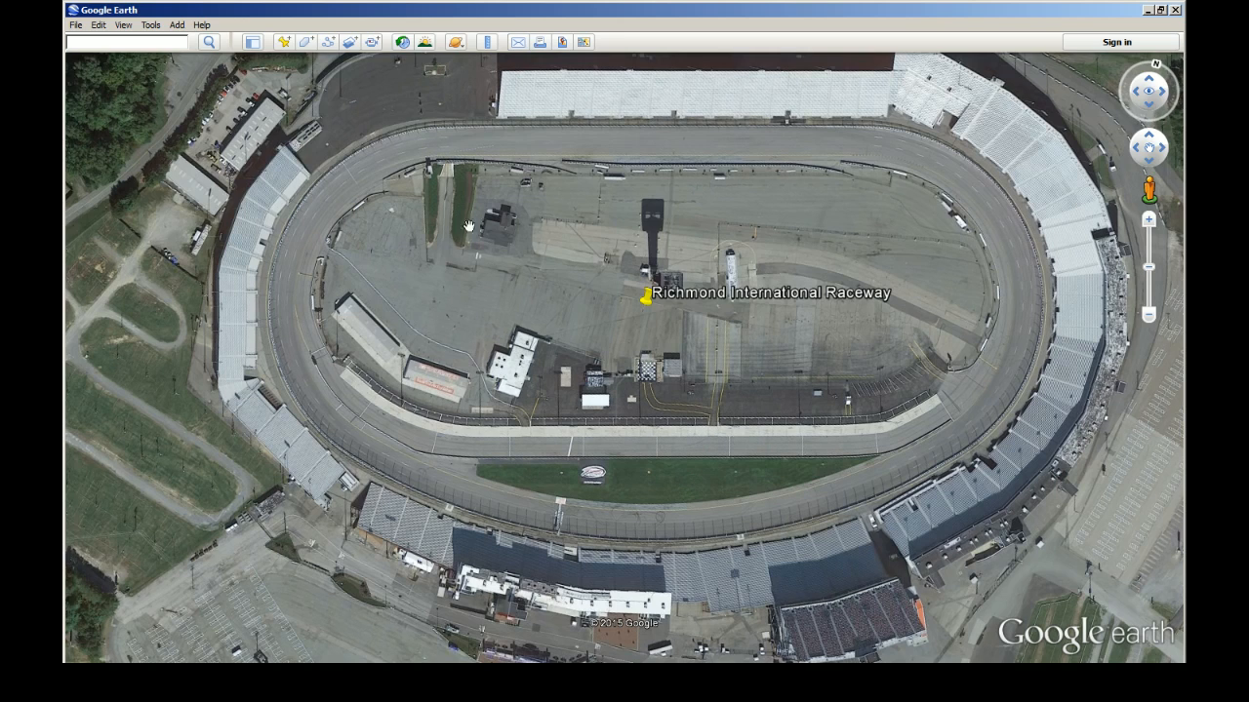
- Check the display options for the on-screen navigation controls, leaving the selection as it is
left_click(124, 25)
mouse_move(154, 117)
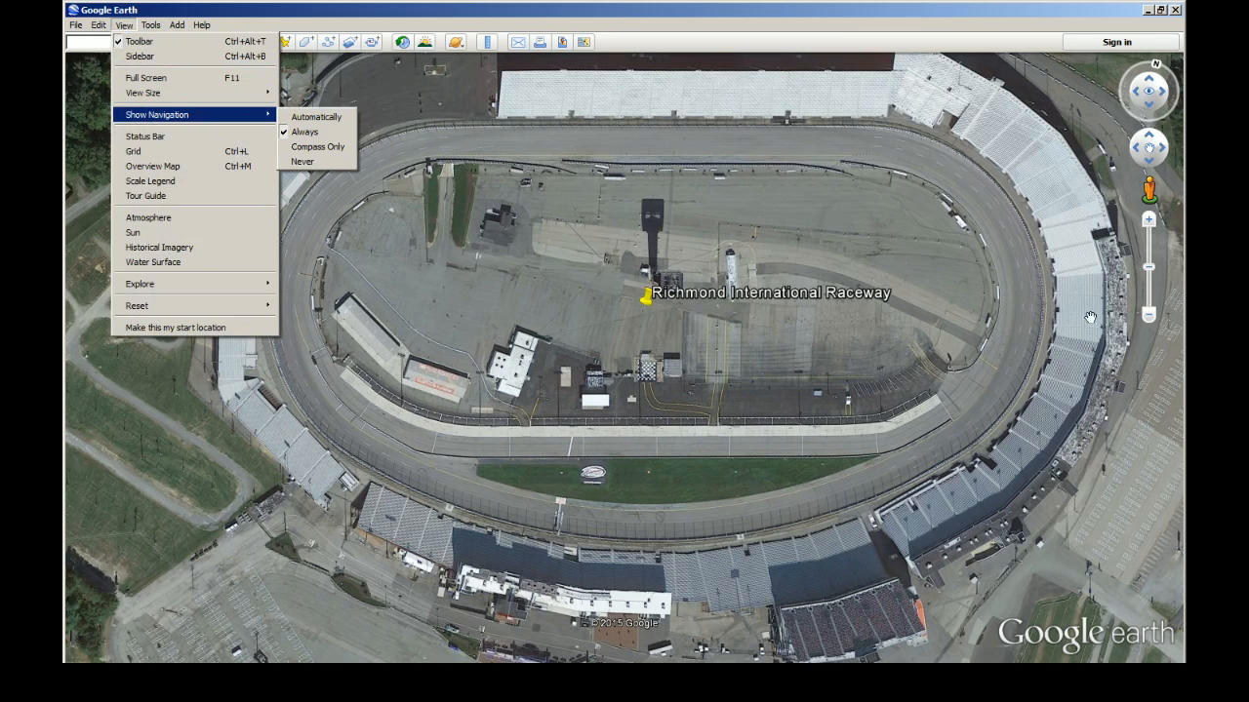
left_click(944, 322)
left_click_drag(944, 322, 958, 320)
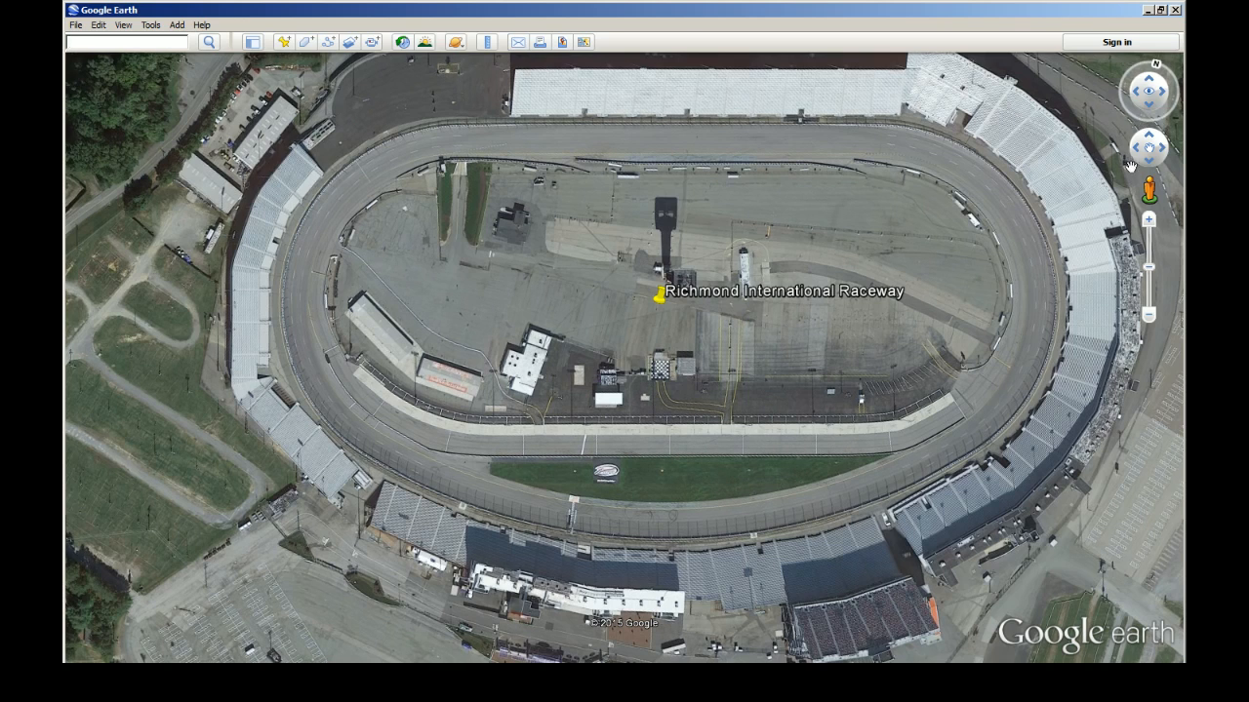
- Reset the map orientation to north and frame the backstretch grandstand and central infield close up
left_click(1155, 60)
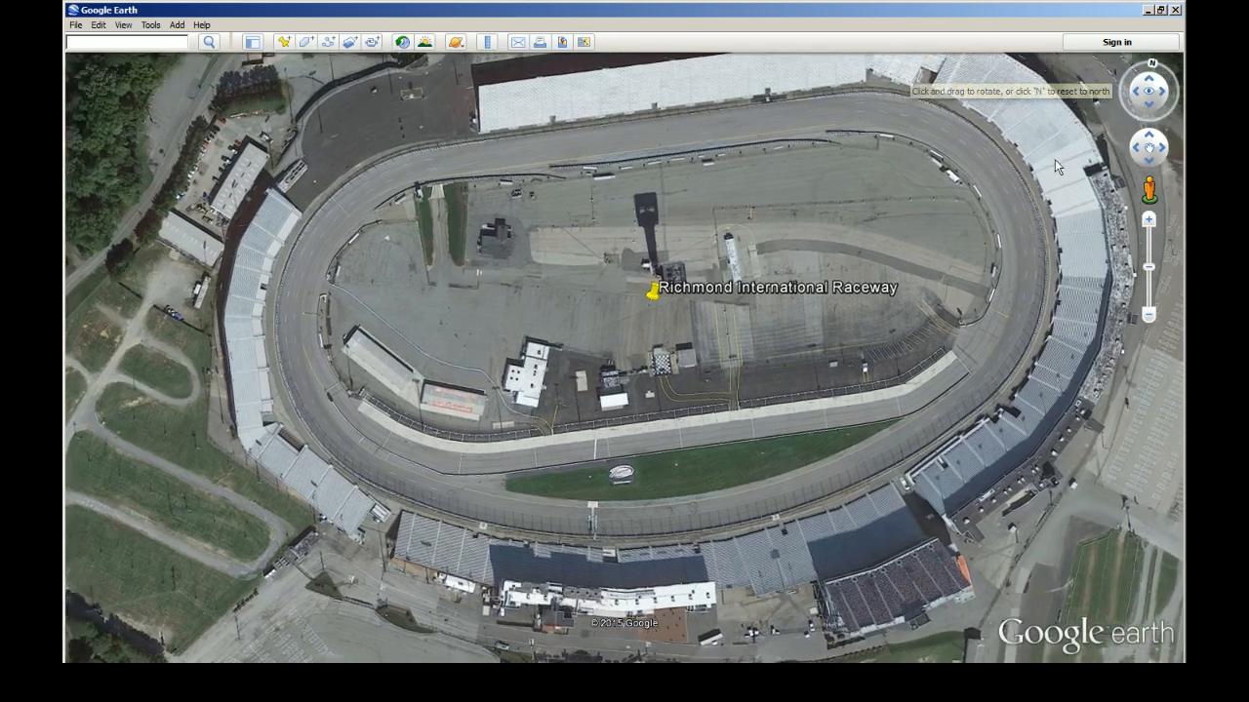
mouse_move(718, 264)
left_mouse_down()
mouse_move(697, 336)
mouse_move(722, 328)
mouse_move(715, 274)
left_mouse_up()
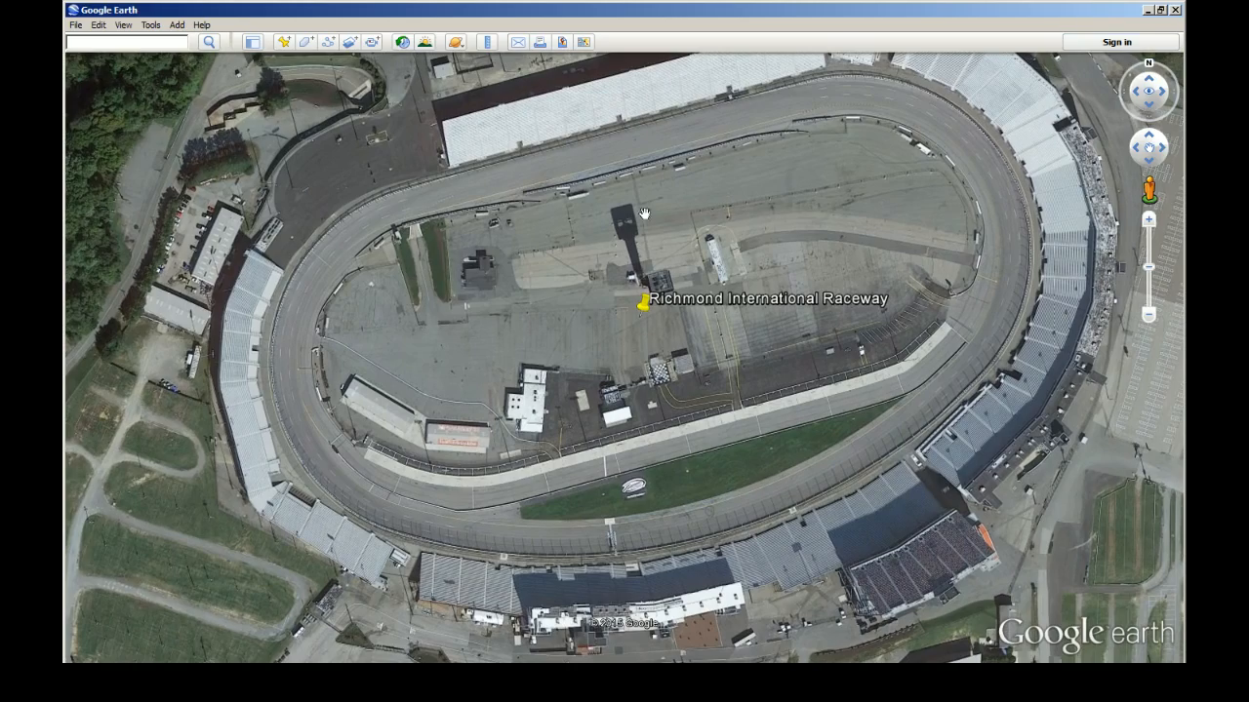
scroll(639, 213, "up", 3)
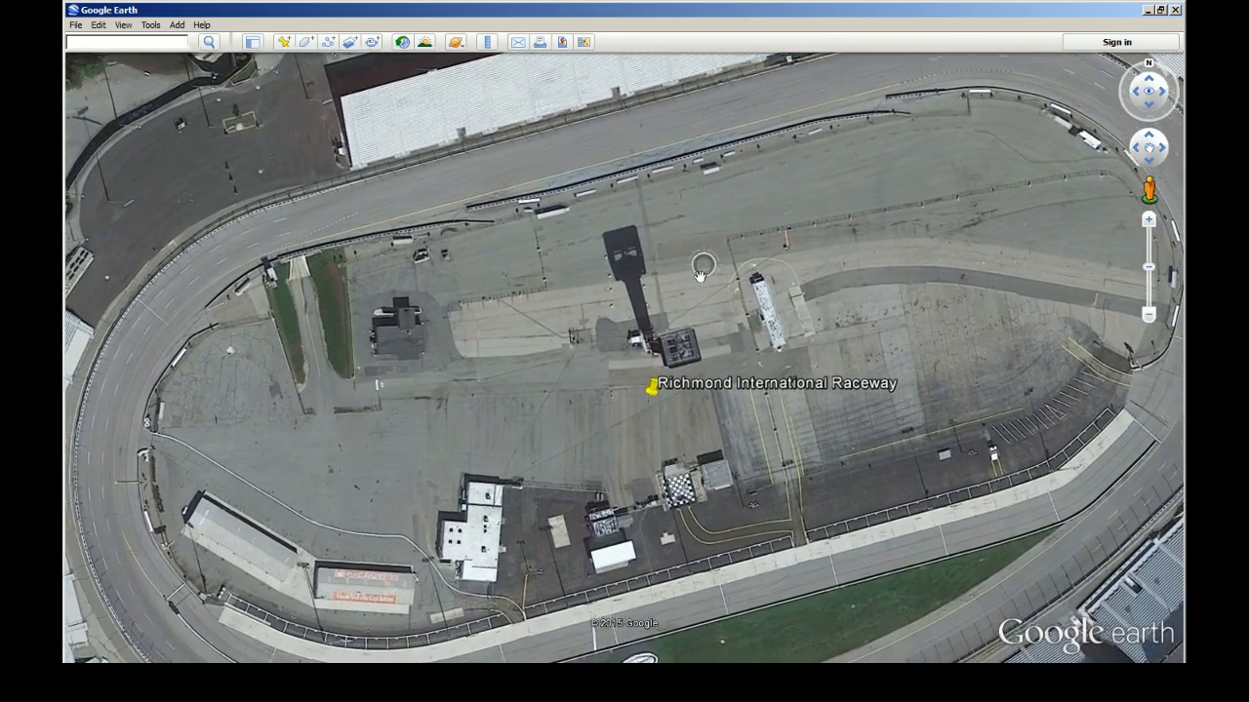
left_click_drag(731, 311, 806, 353)
scroll(806, 353, "up", 2)
left_click_drag(727, 157, 741, 324)
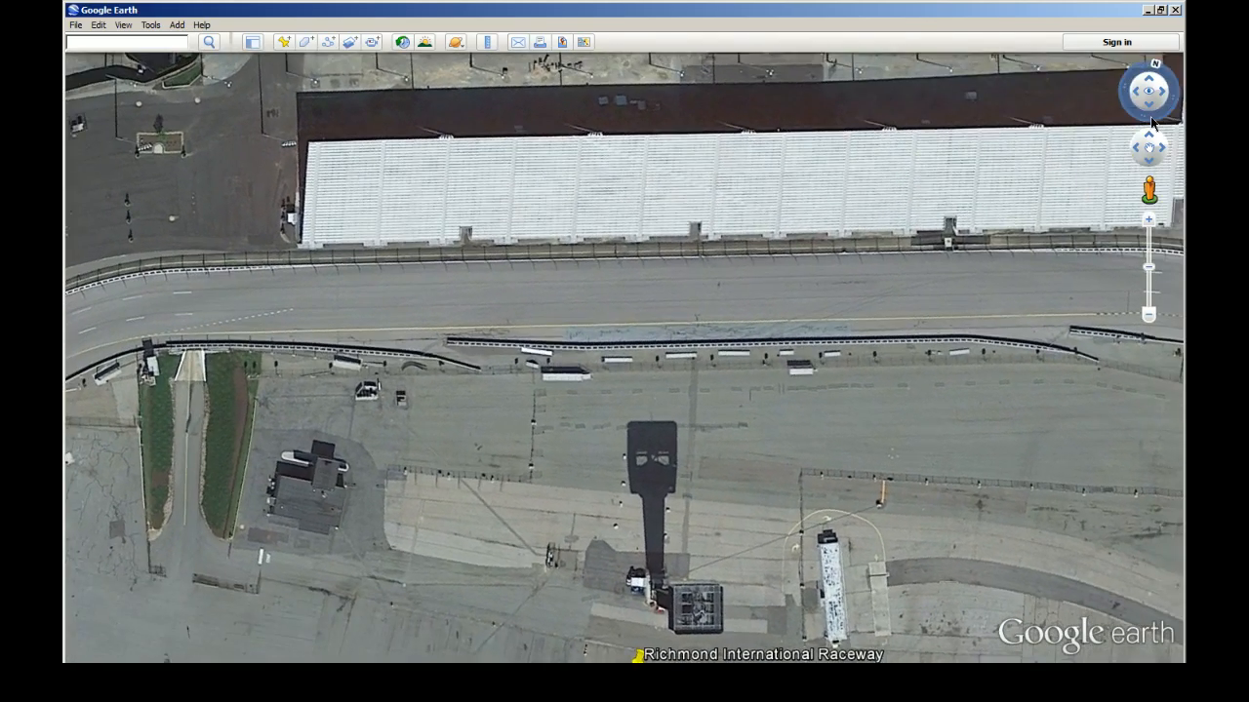
- Fine-tune the map rotation so the raceway's backstretch runs horizontally, keeping the central infield framed
left_click_drag(1151, 123, 1152, 118)
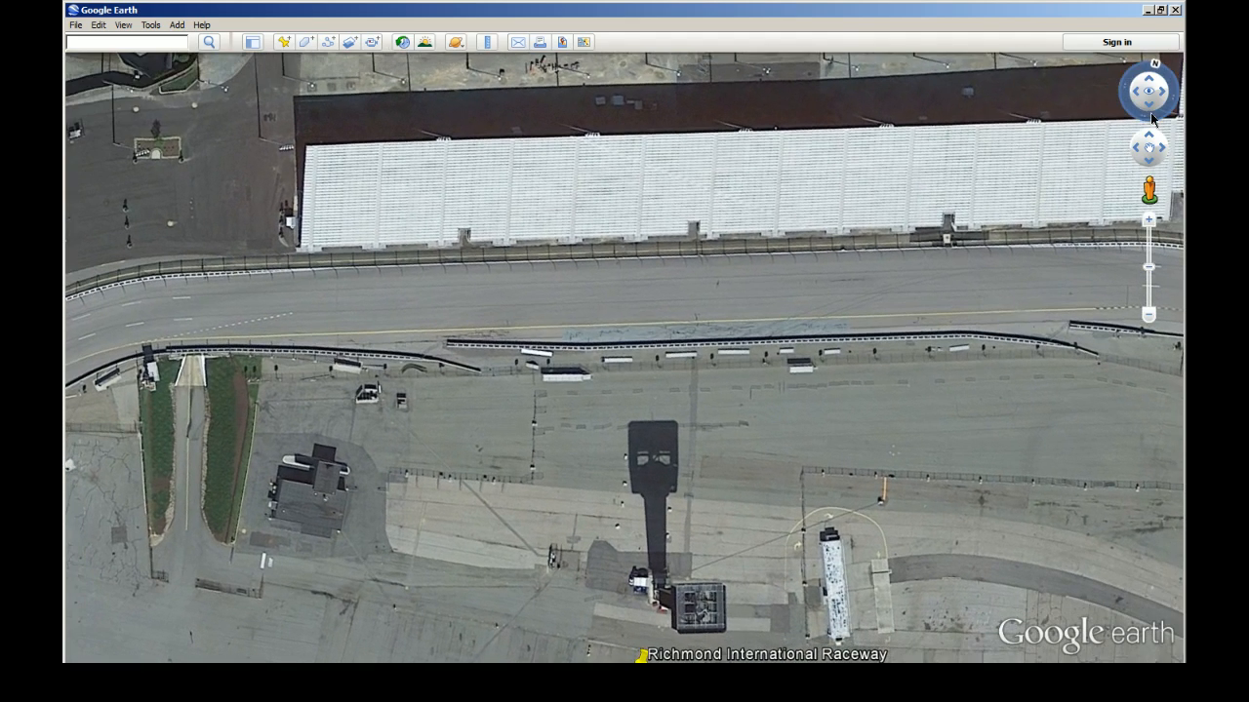
left_click_drag(732, 388, 667, 195)
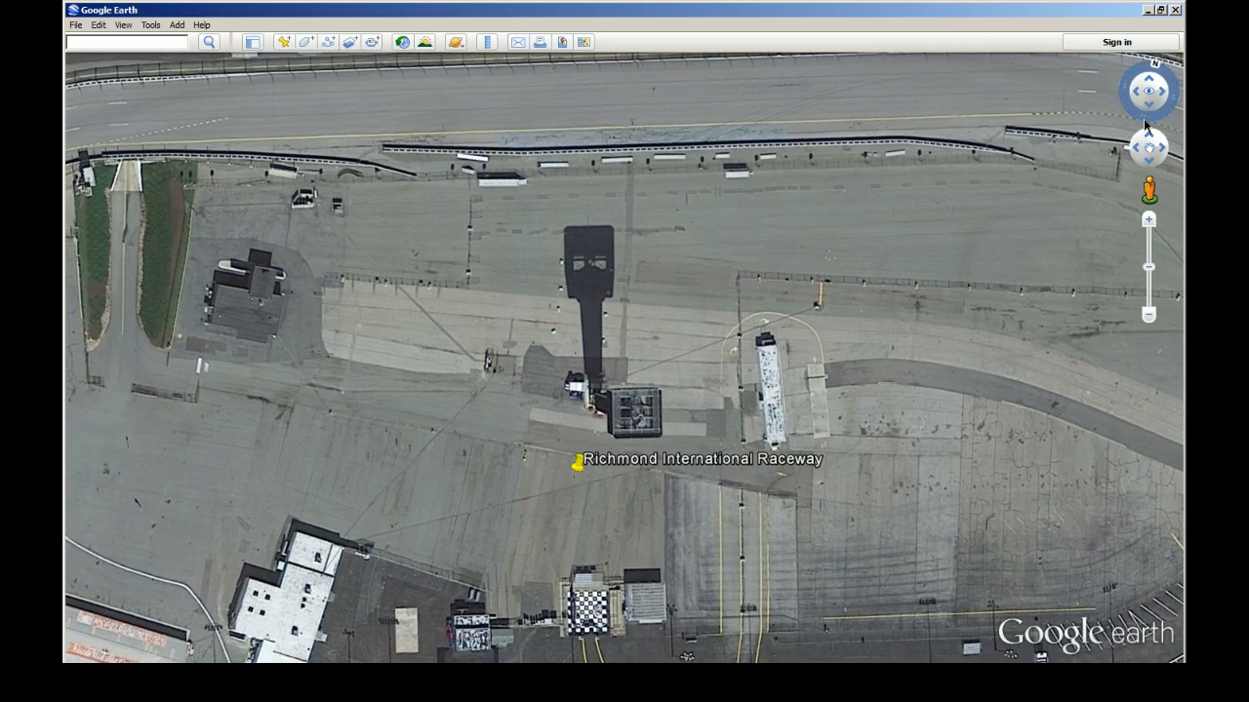
left_click_drag(1144, 125, 1145, 125)
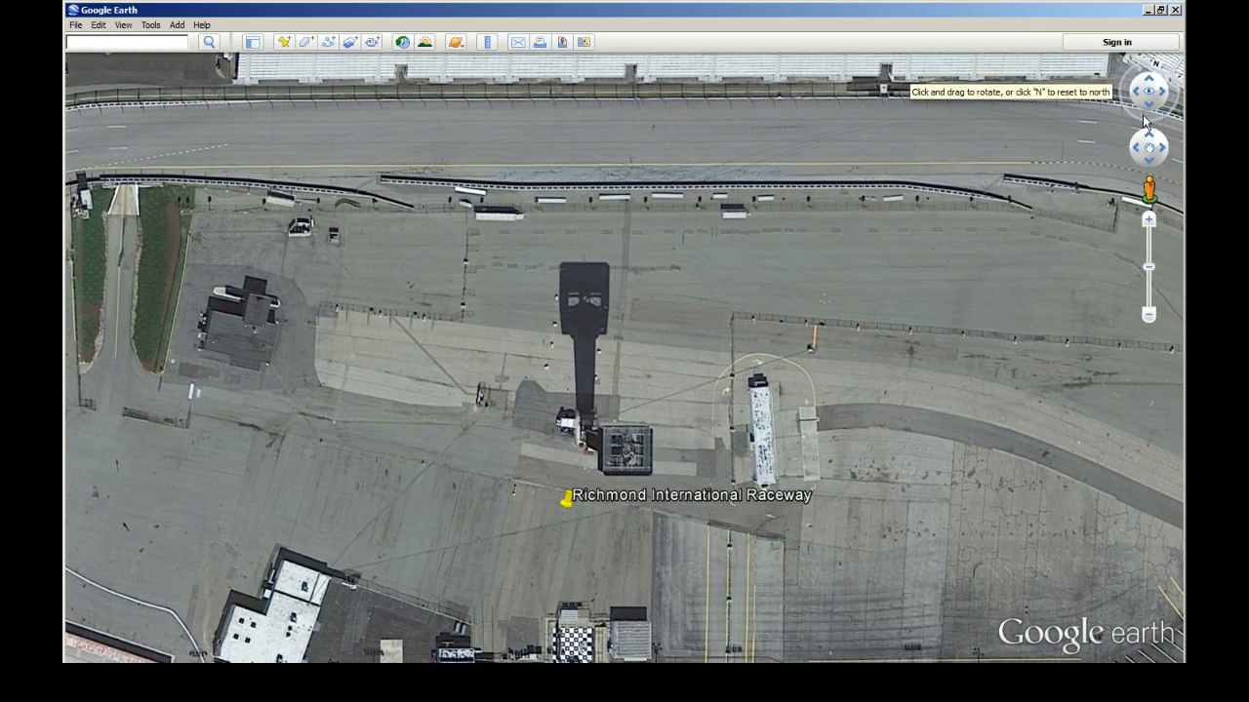
left_click_drag(1143, 116, 1143, 116)
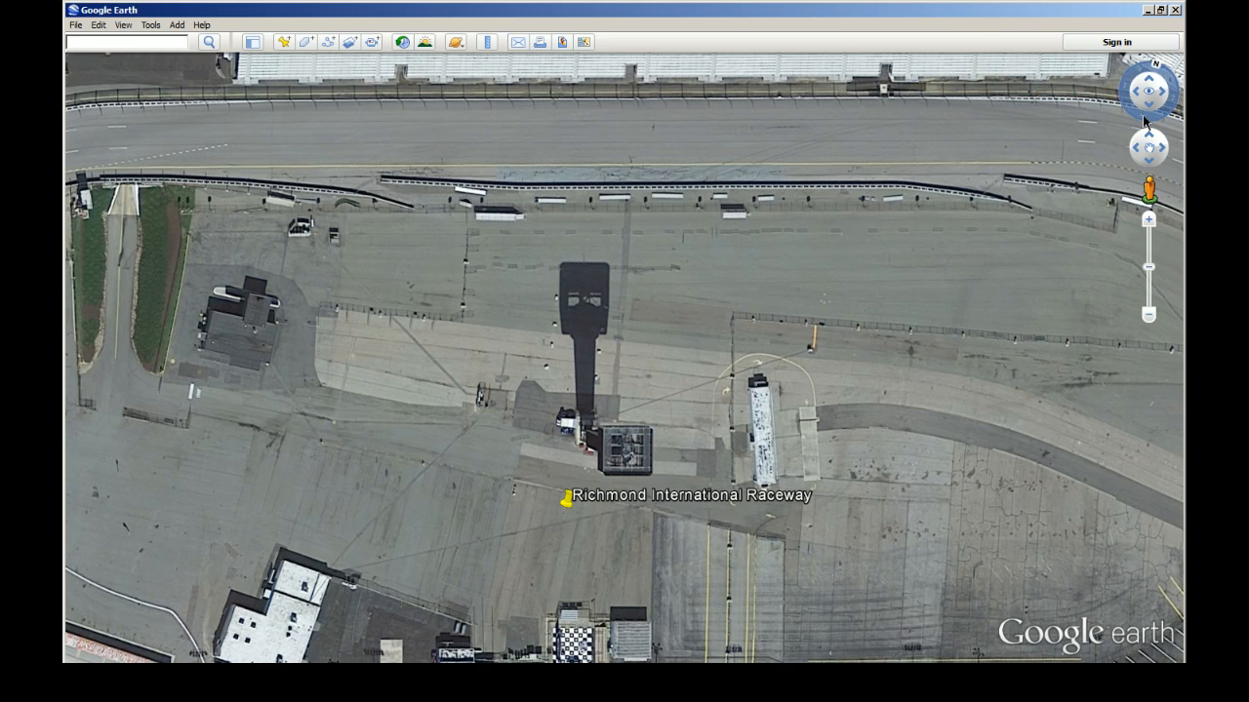
mouse_move(1144, 116)
left_mouse_down()
mouse_move(1083, 234)
mouse_move(955, 421)
mouse_move(871, 622)
mouse_move(1011, 609)
left_mouse_up()
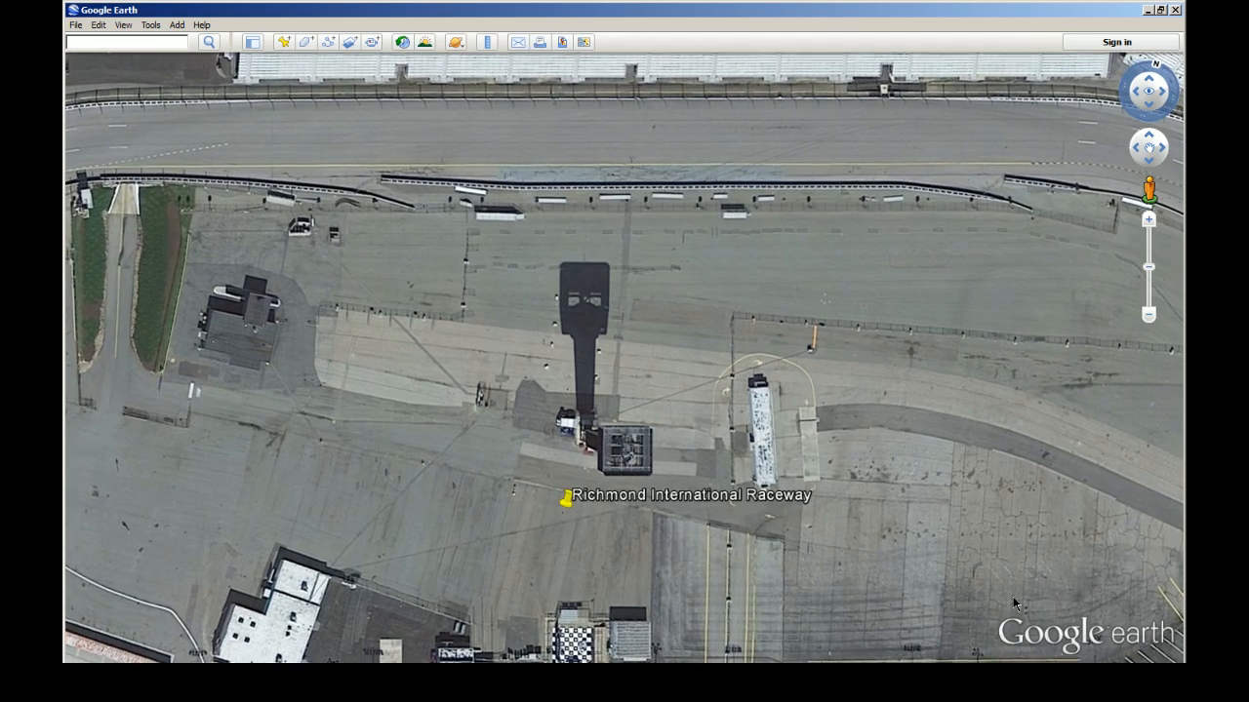
left_click_drag(1014, 602, 1182, 662)
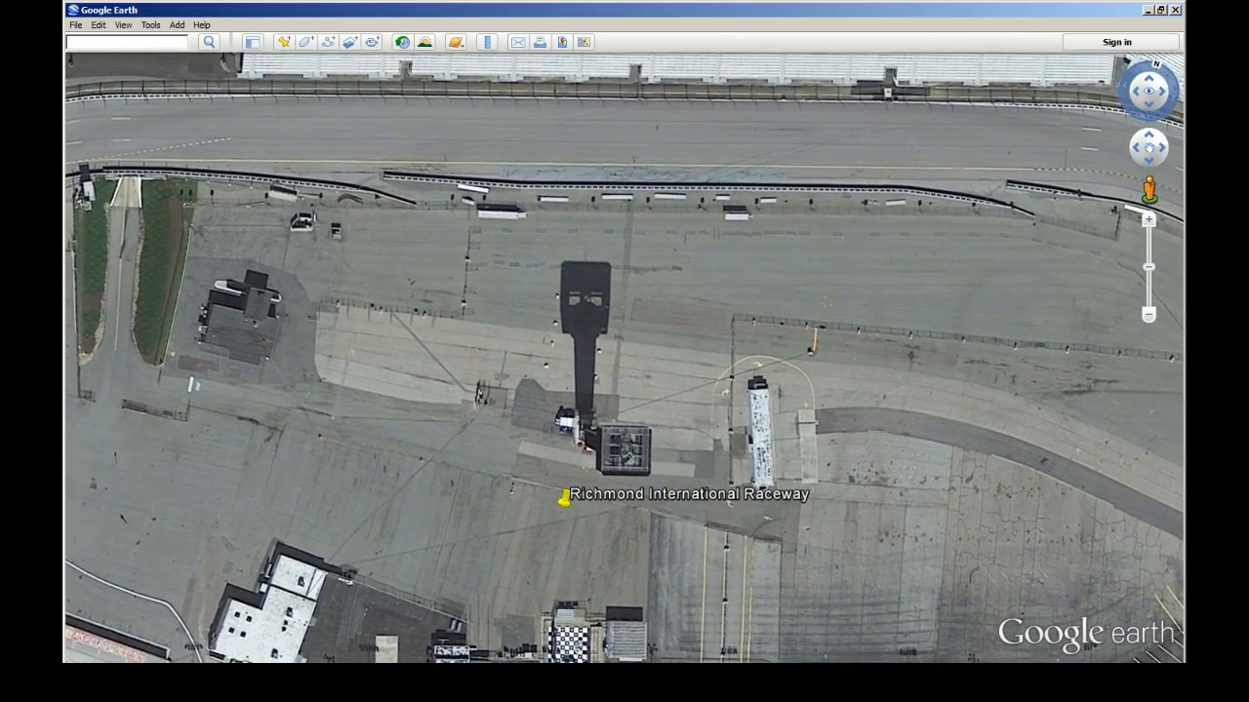
left_click_drag(963, 566, 961, 498)
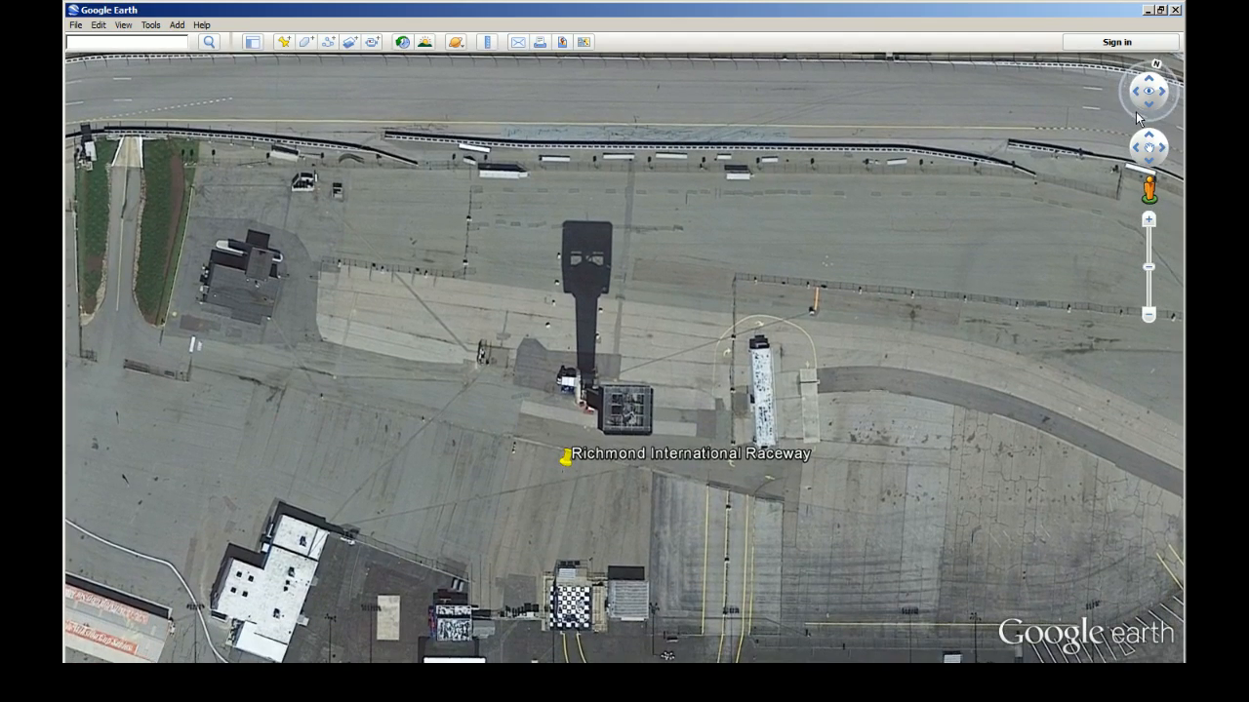
left_click_drag(1136, 112, 1129, 107)
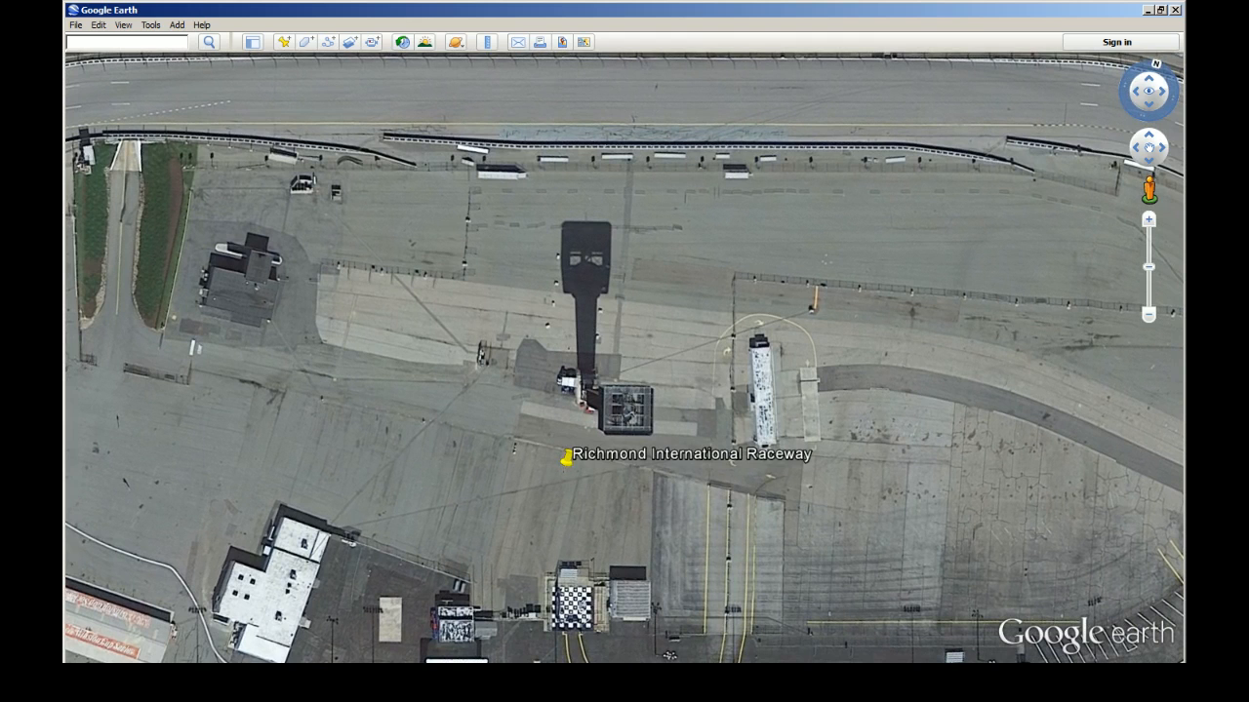
- View the frontstretch grandstands and pit road, and return to a wider view of the whole raceway oval
left_click_drag(739, 496, 758, 257)
left_click_drag(758, 447, 683, 236)
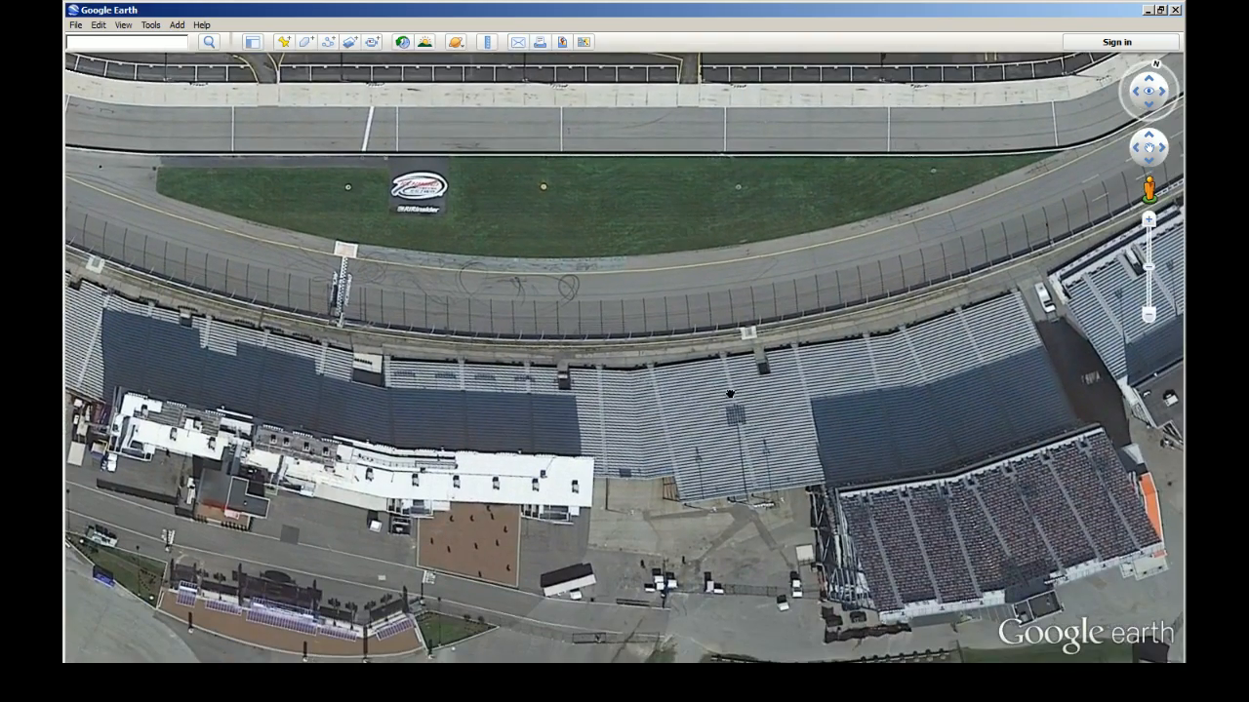
left_click_drag(729, 394, 761, 429)
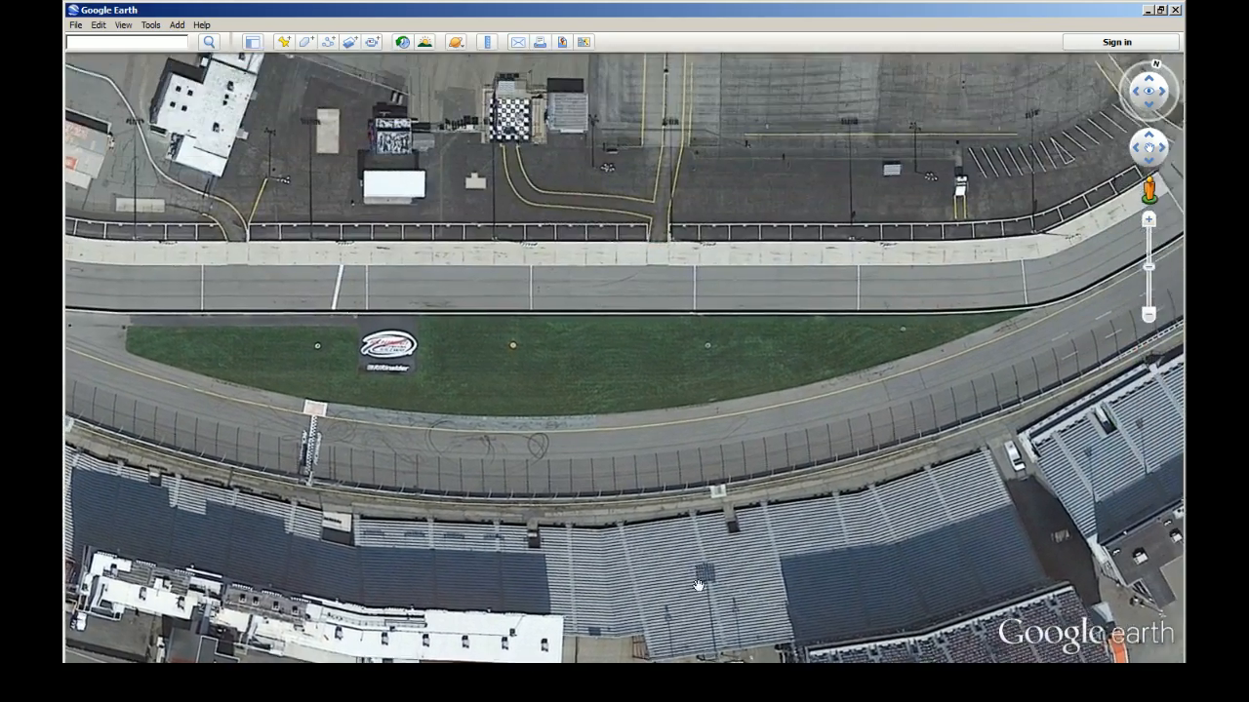
scroll(866, 418, "down", 3)
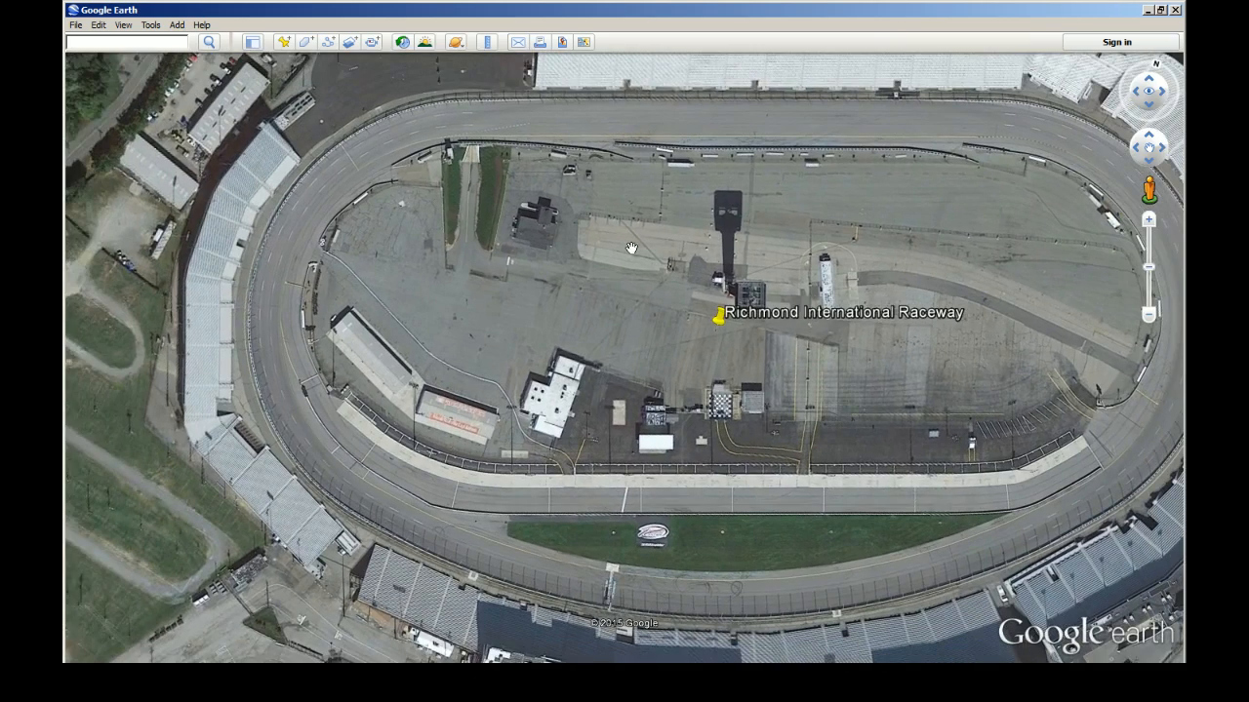
scroll(633, 233, "up", 1)
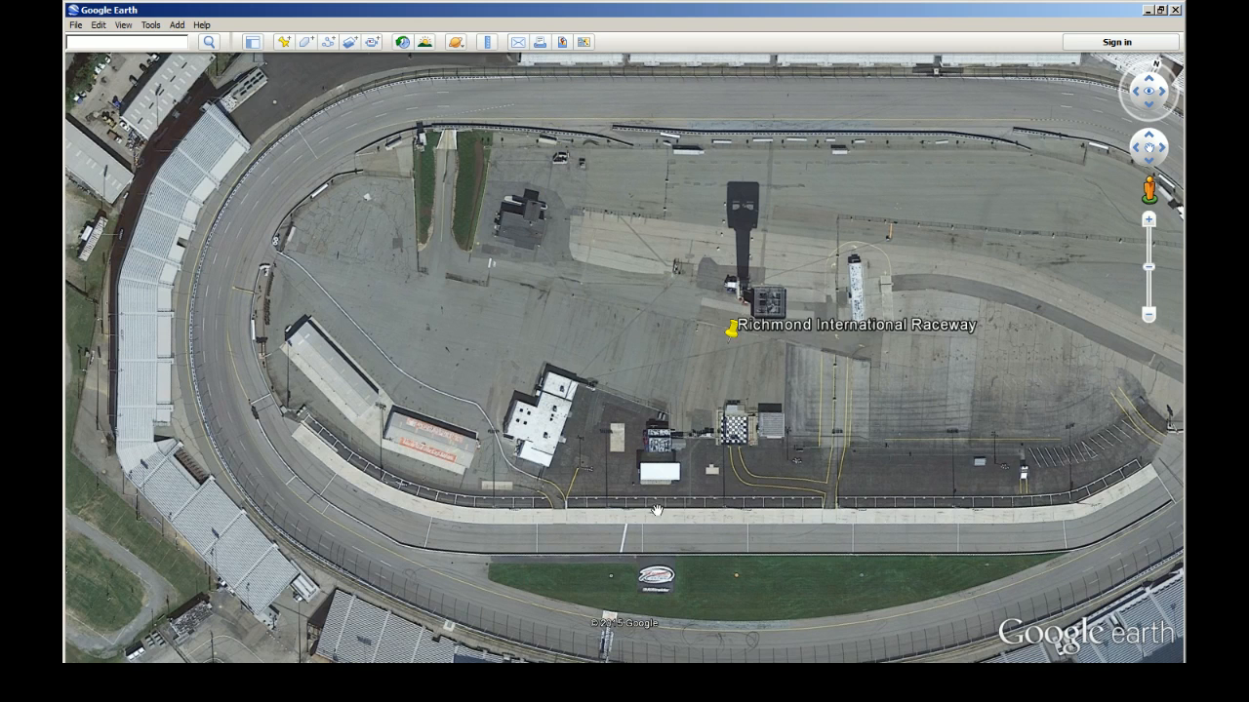
- Frame the raceway's upper-left turn close up, including the corner grandstand and the start of the backstretch grandstand
left_click_drag(414, 230, 466, 347)
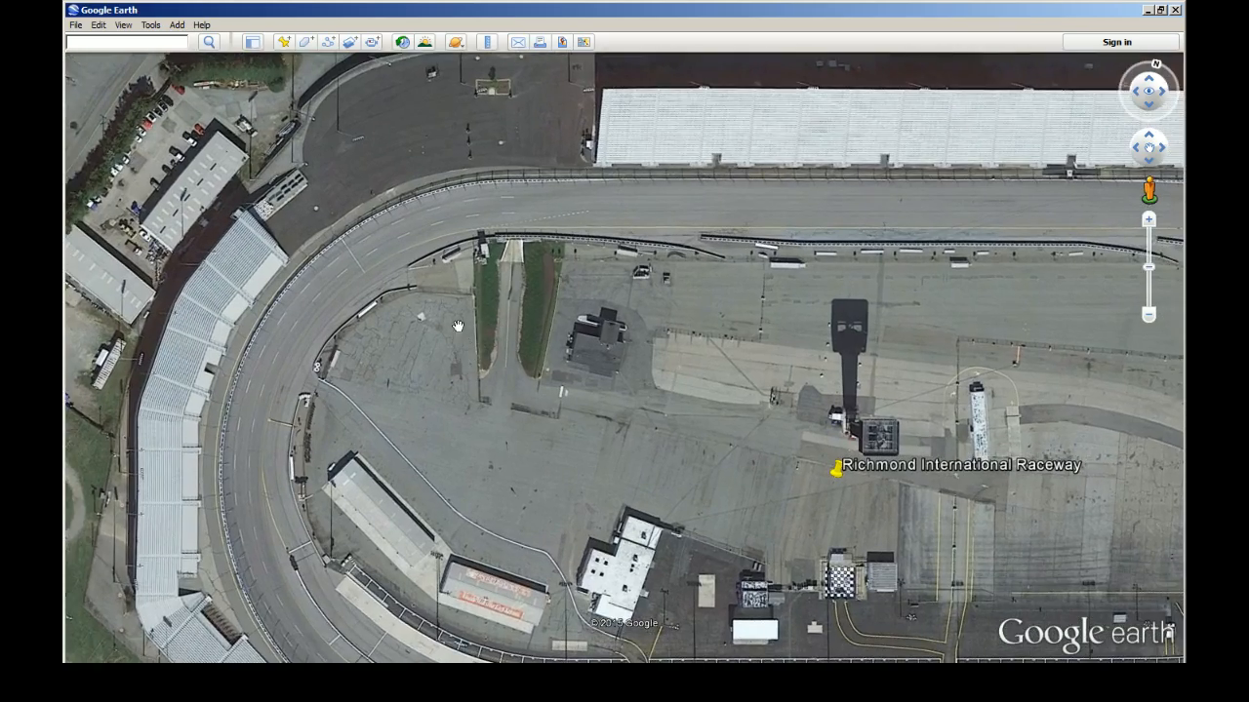
scroll(458, 325, "up", 1)
left_click_drag(422, 296, 494, 359)
scroll(497, 348, "up", 1)
left_click_drag(635, 395, 681, 427)
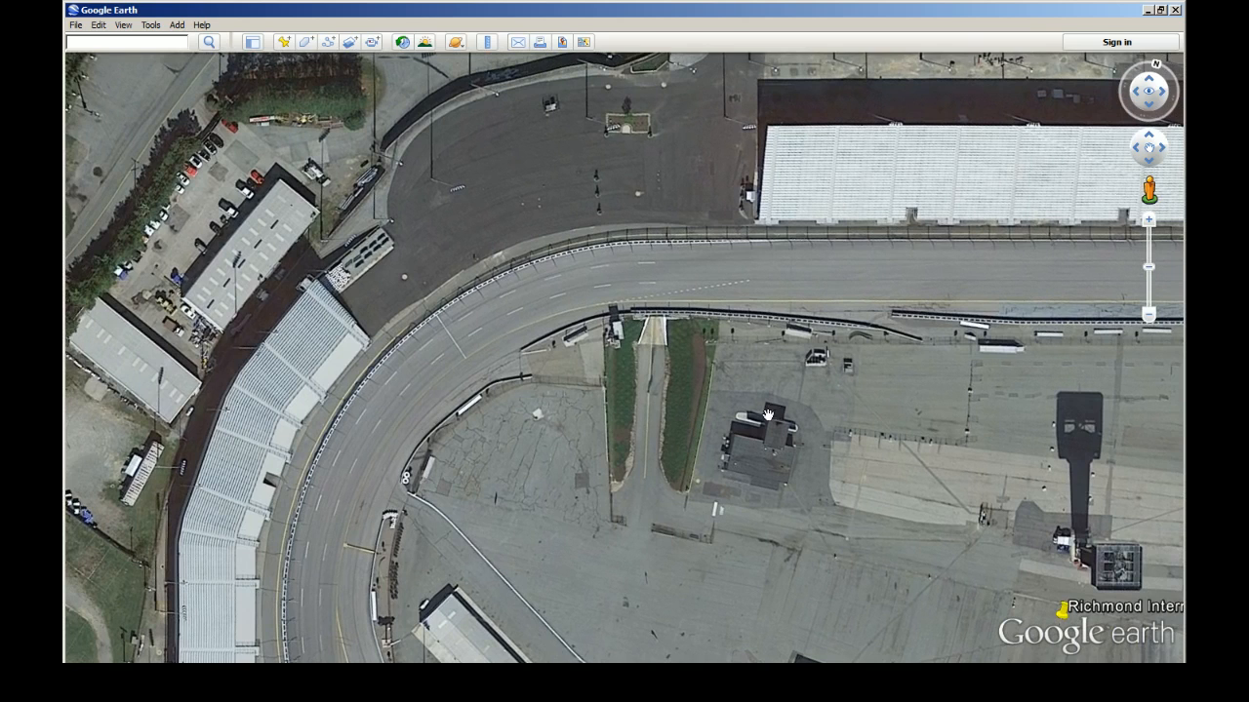
scroll(780, 393, "up", 1)
left_click_drag(637, 396, 687, 418)
scroll(735, 419, "up", 2)
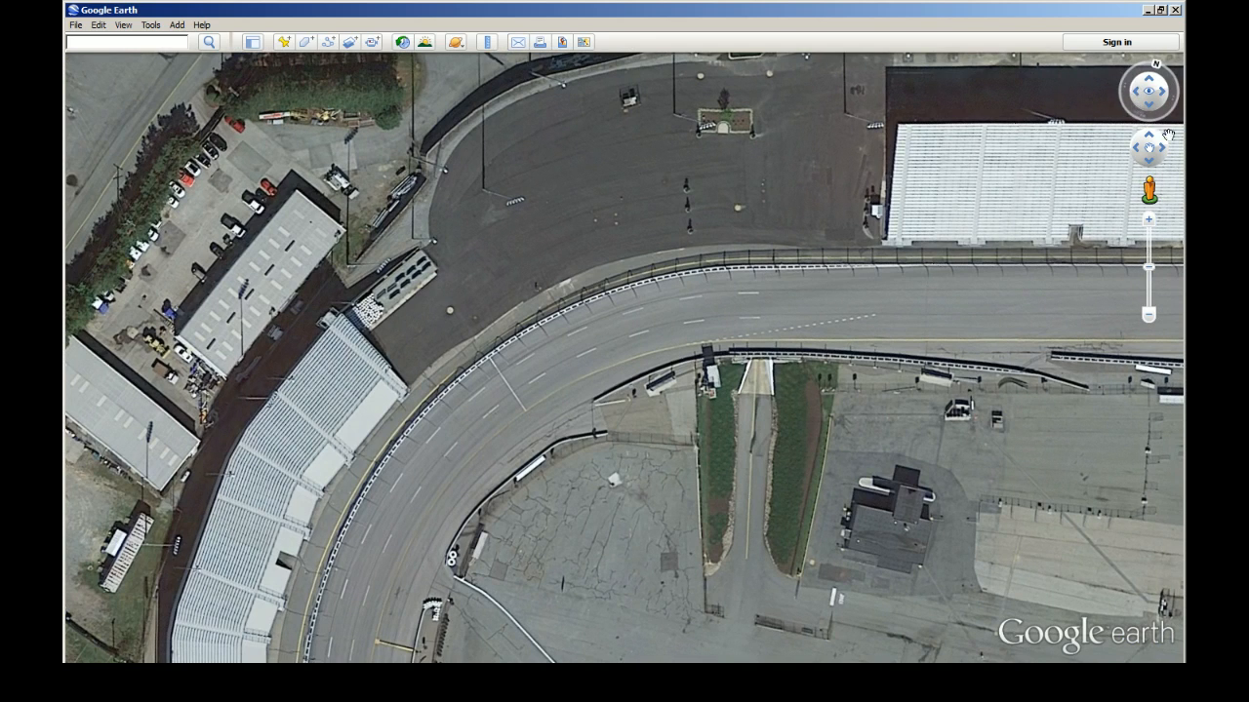
- Set the on-screen navigation controls to never show, so nothing covers the imagery
left_click(123, 24)
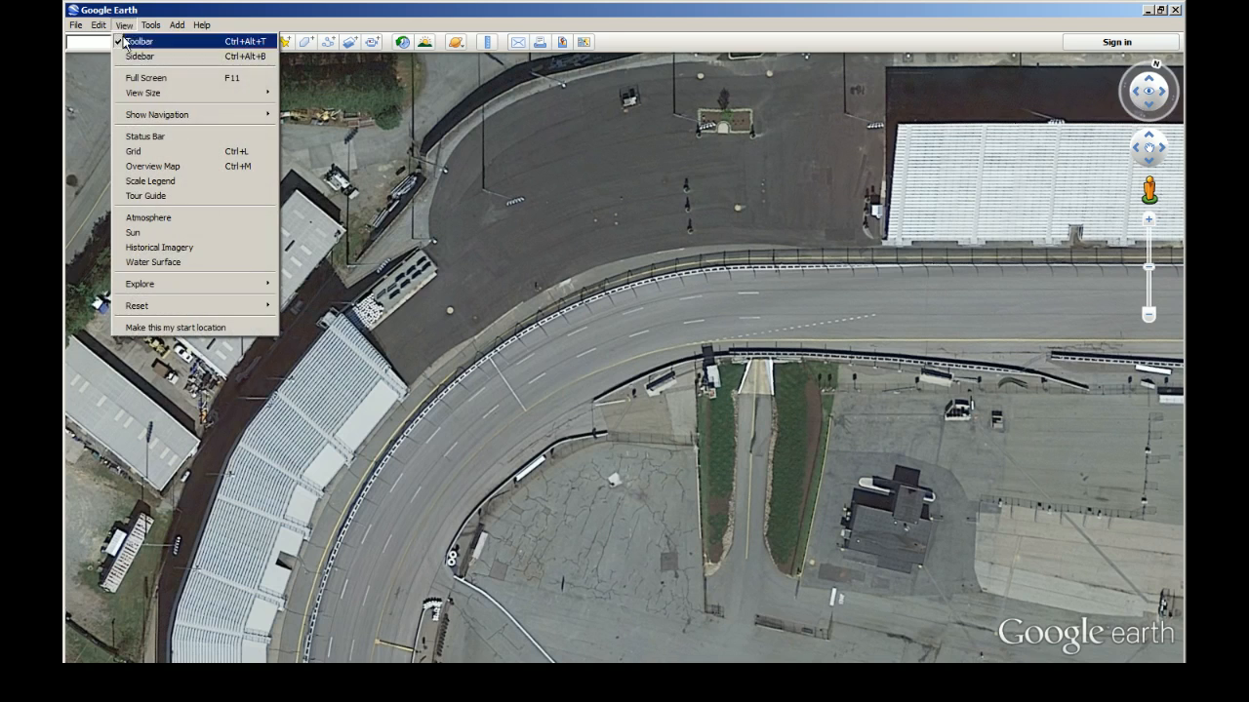
mouse_move(145, 116)
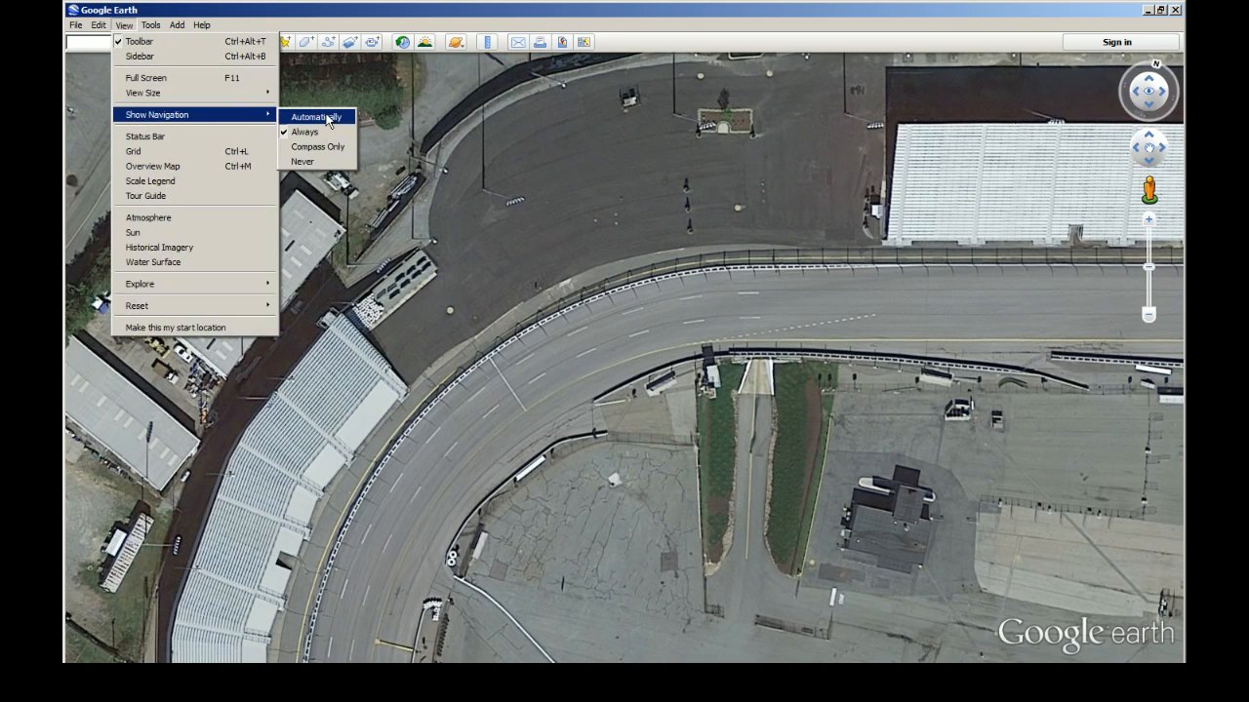
left_click(322, 161)
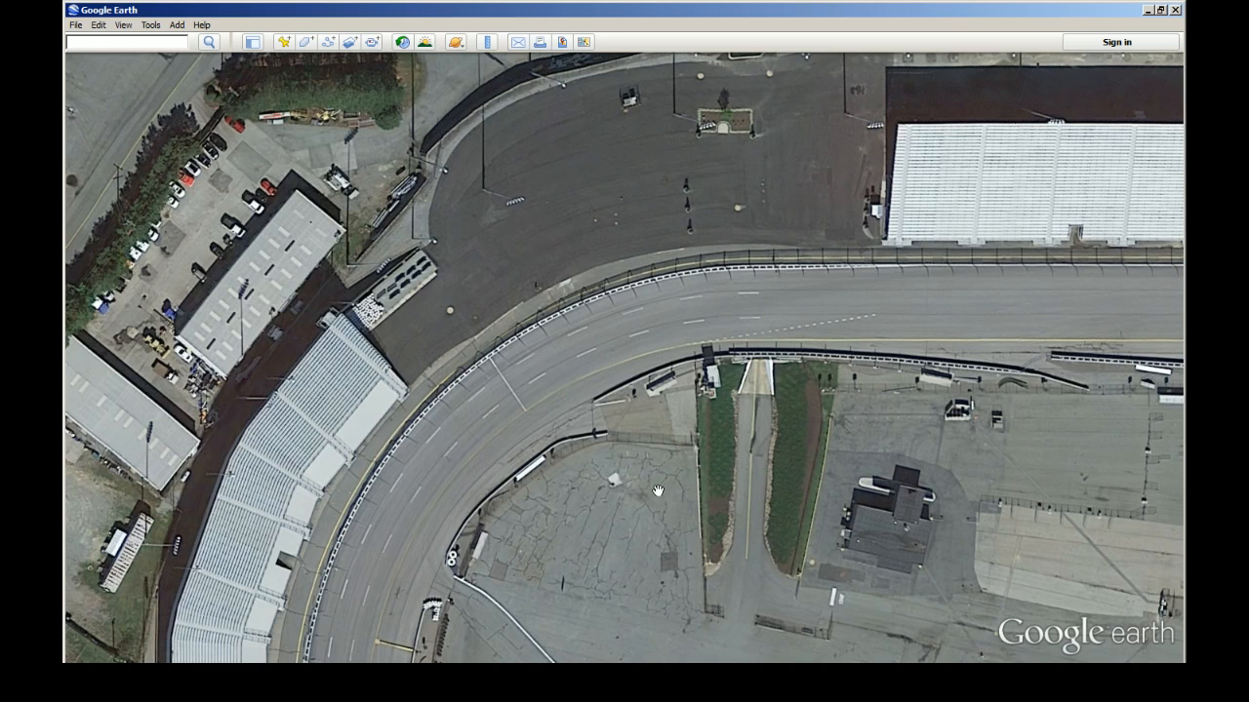
double_click(799, 17)
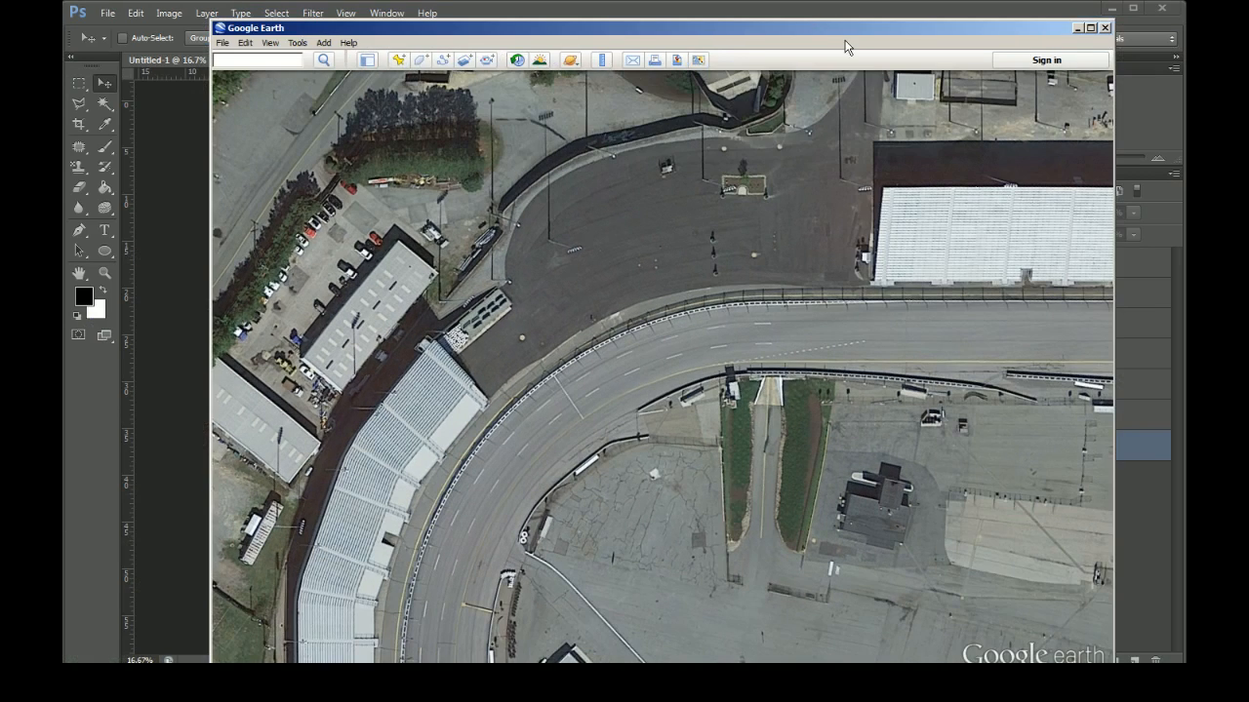
double_click(840, 27)
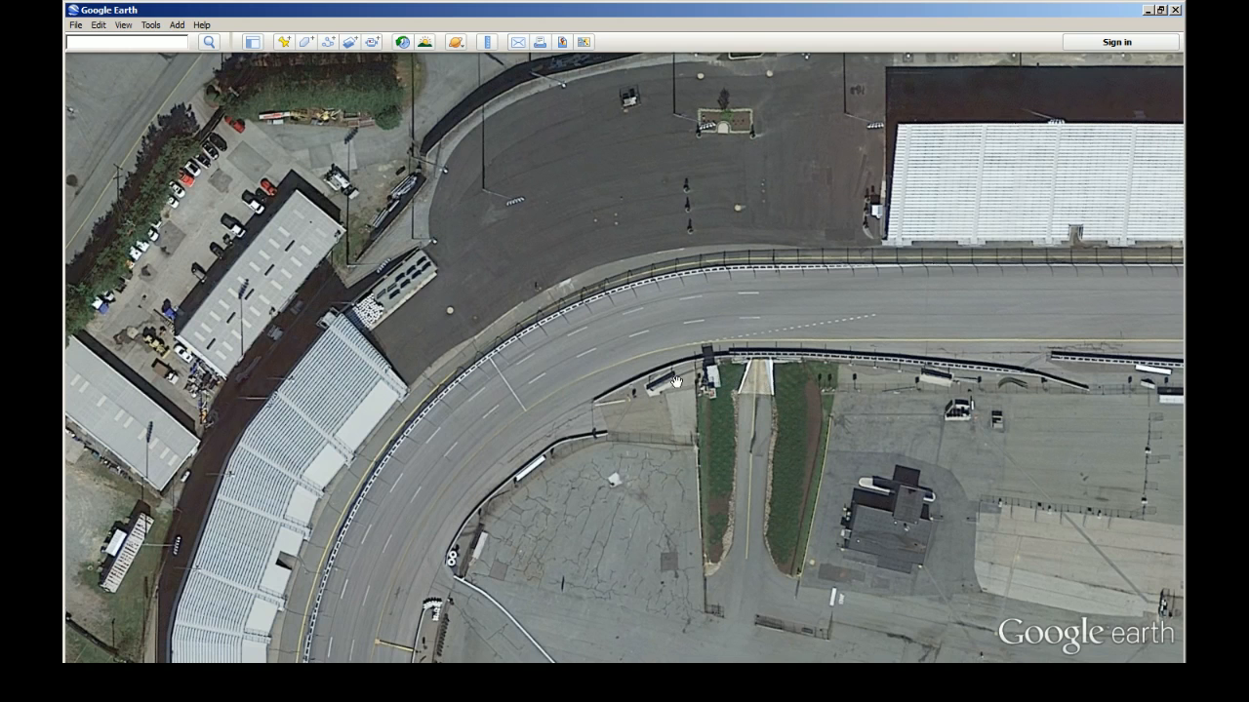
- Survey the area between the upper-left turn and the backstretch grandstand at capture zoom, checking how adjacent views overlap
left_click_drag(816, 403, 509, 403)
left_click_drag(945, 388, 723, 376)
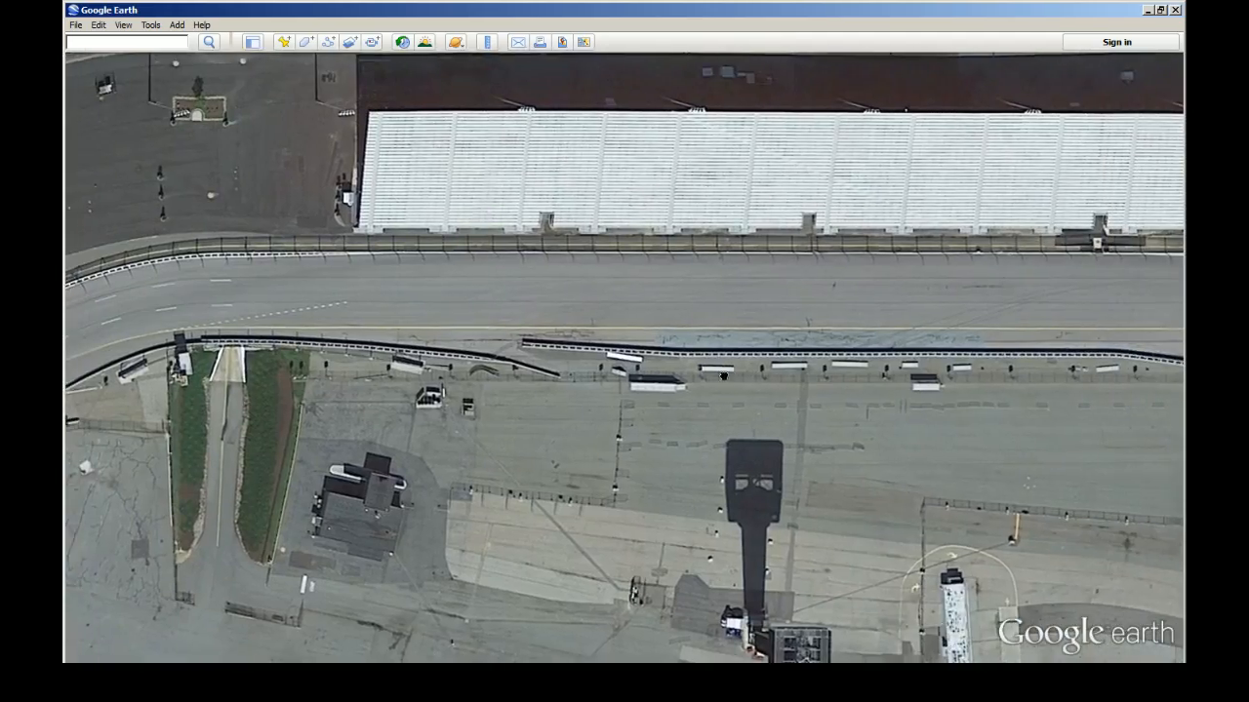
left_click_drag(441, 405, 964, 418)
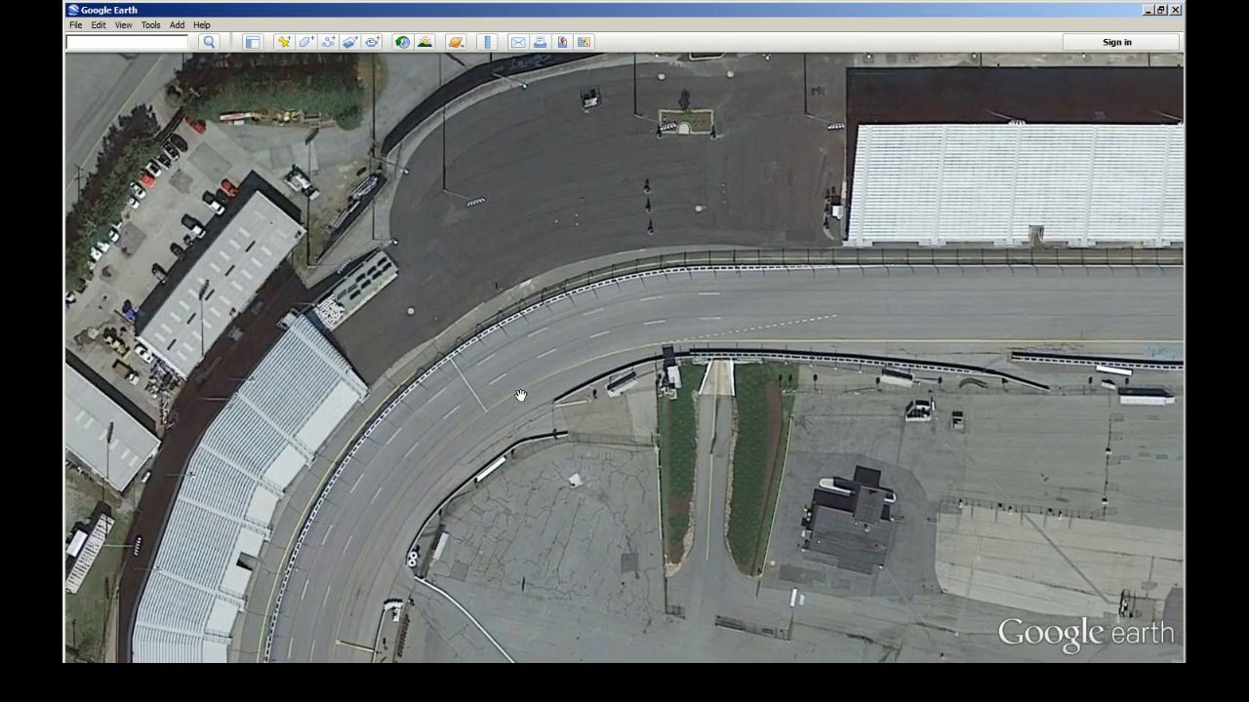
left_click_drag(520, 395, 601, 412)
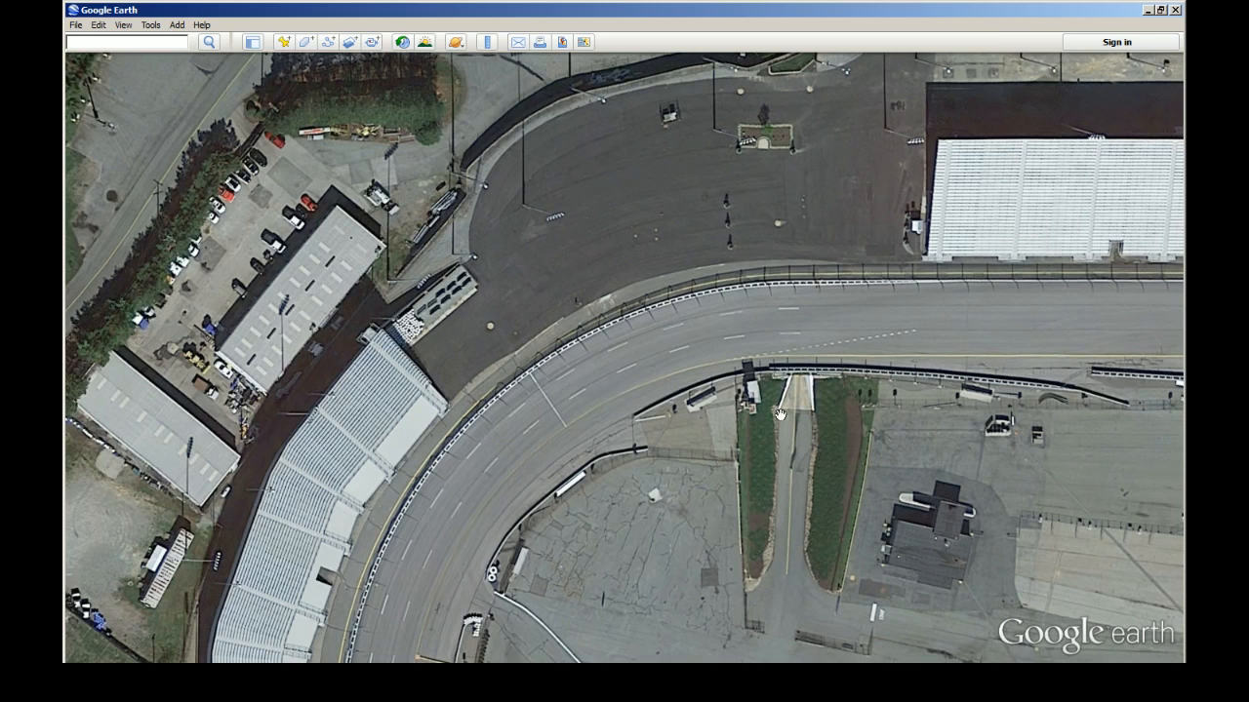
left_click_drag(582, 189, 599, 312)
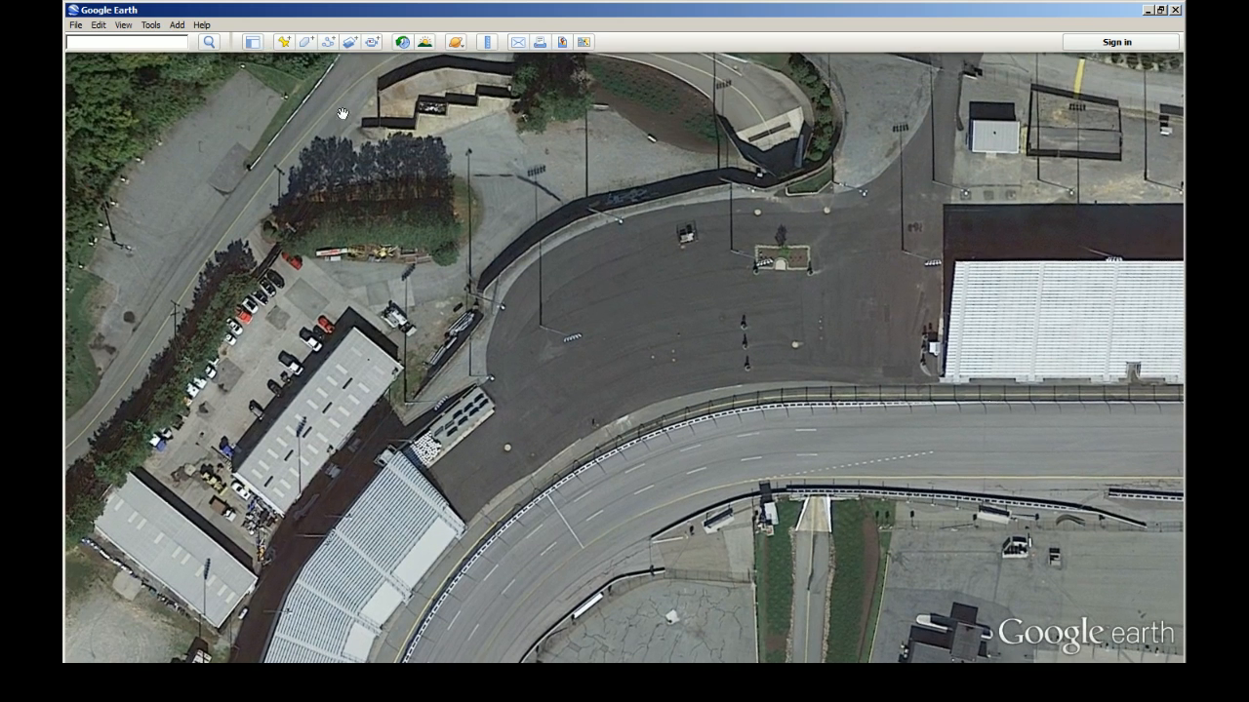
left_click_drag(647, 474, 477, 500)
left_click_drag(892, 270, 701, 103)
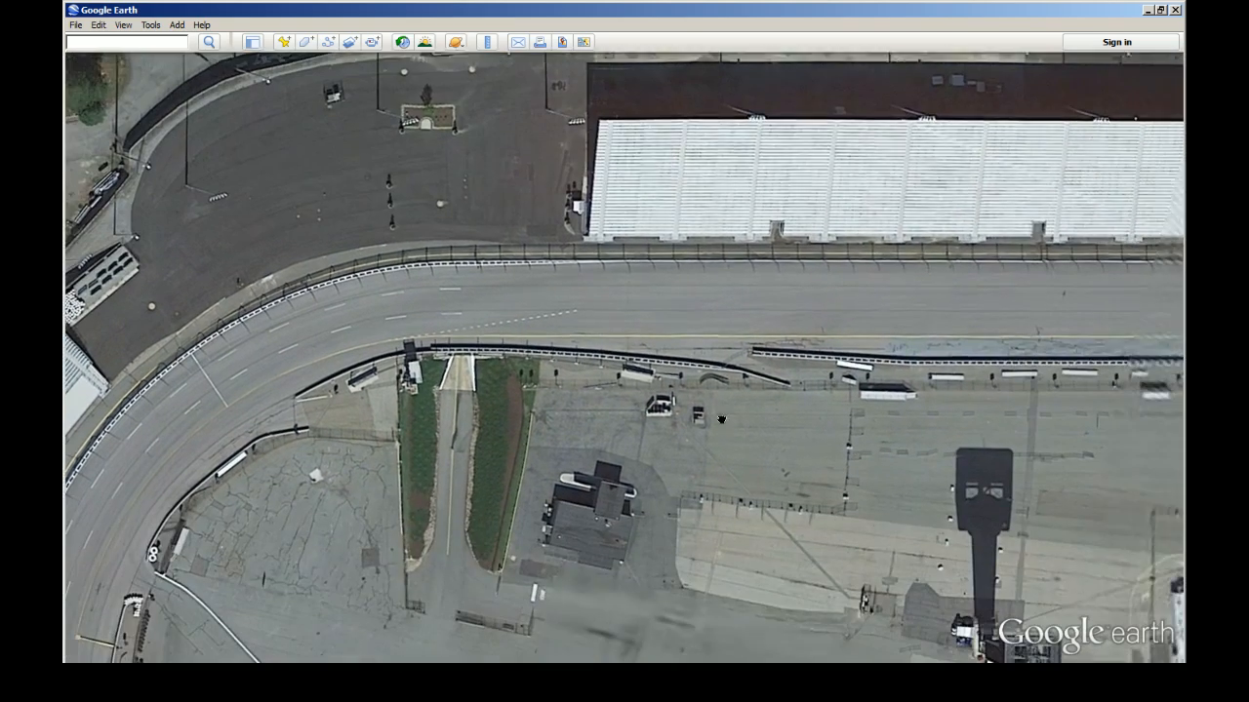
left_click_drag(575, 529, 805, 533)
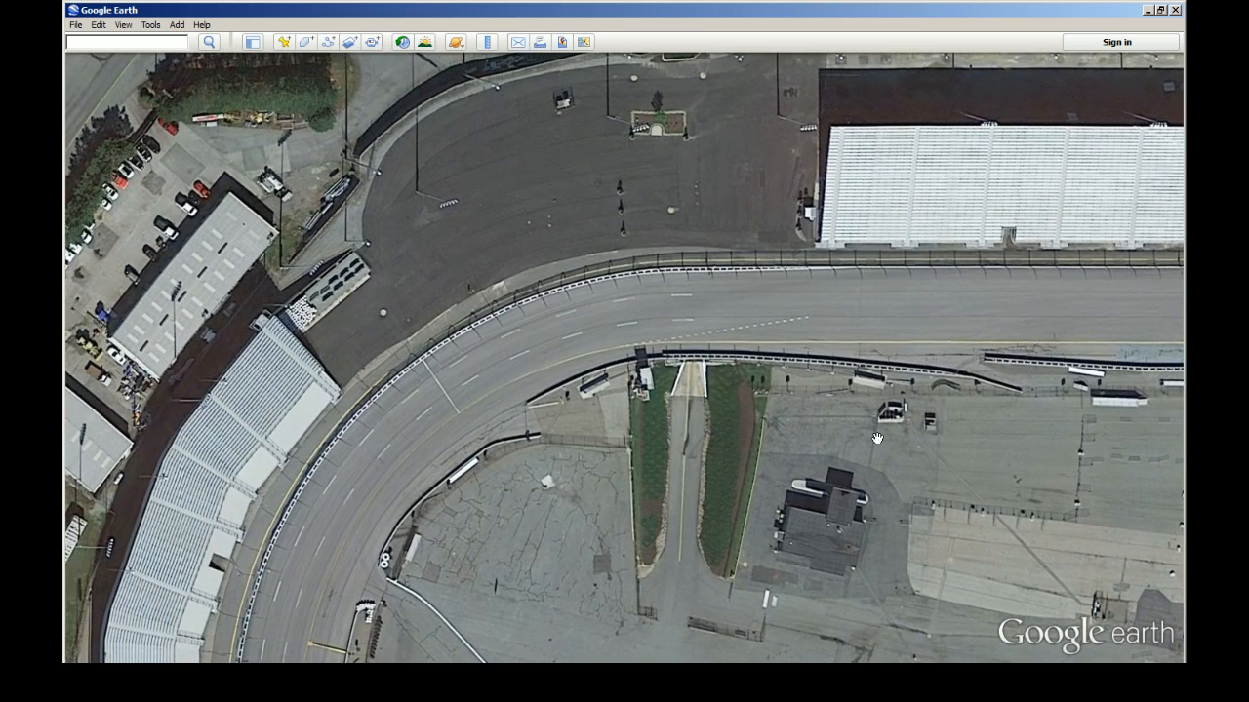
left_click_drag(675, 467, 802, 414)
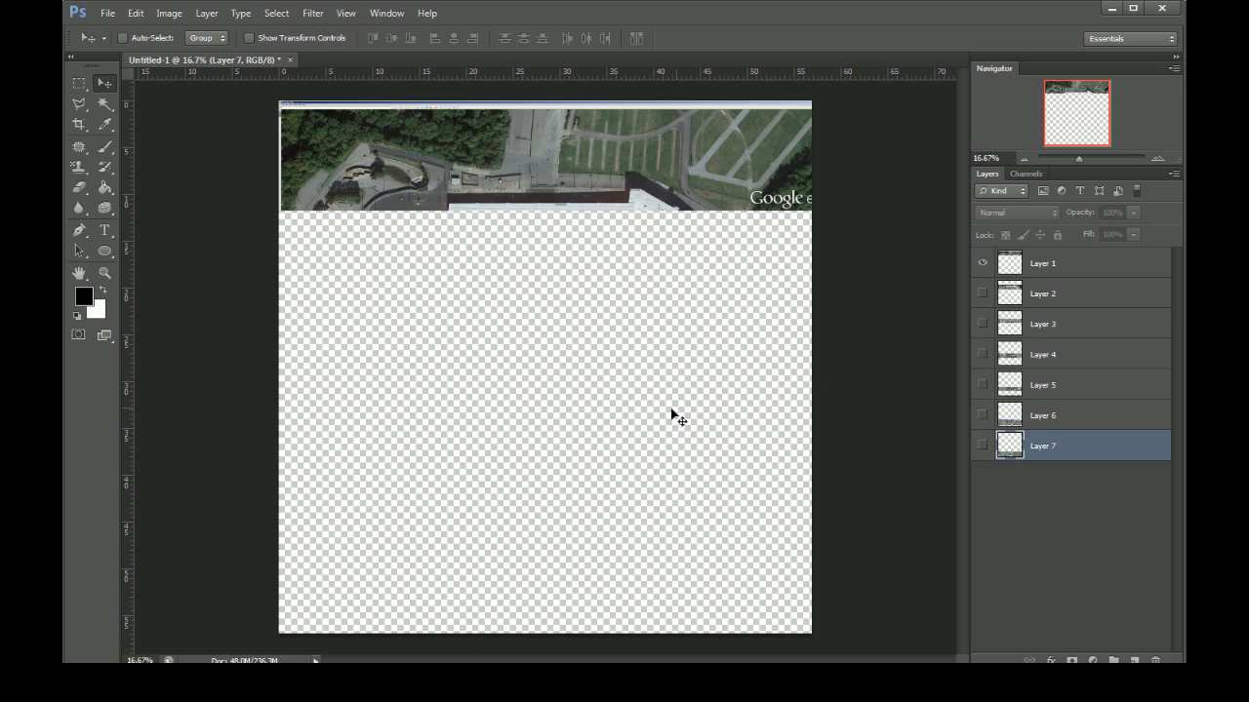
- In the Photoshop composite, deselect the active layer and show Layer 2, Layer 3 and Layer 4 along with Layer 1
left_click(1070, 517)
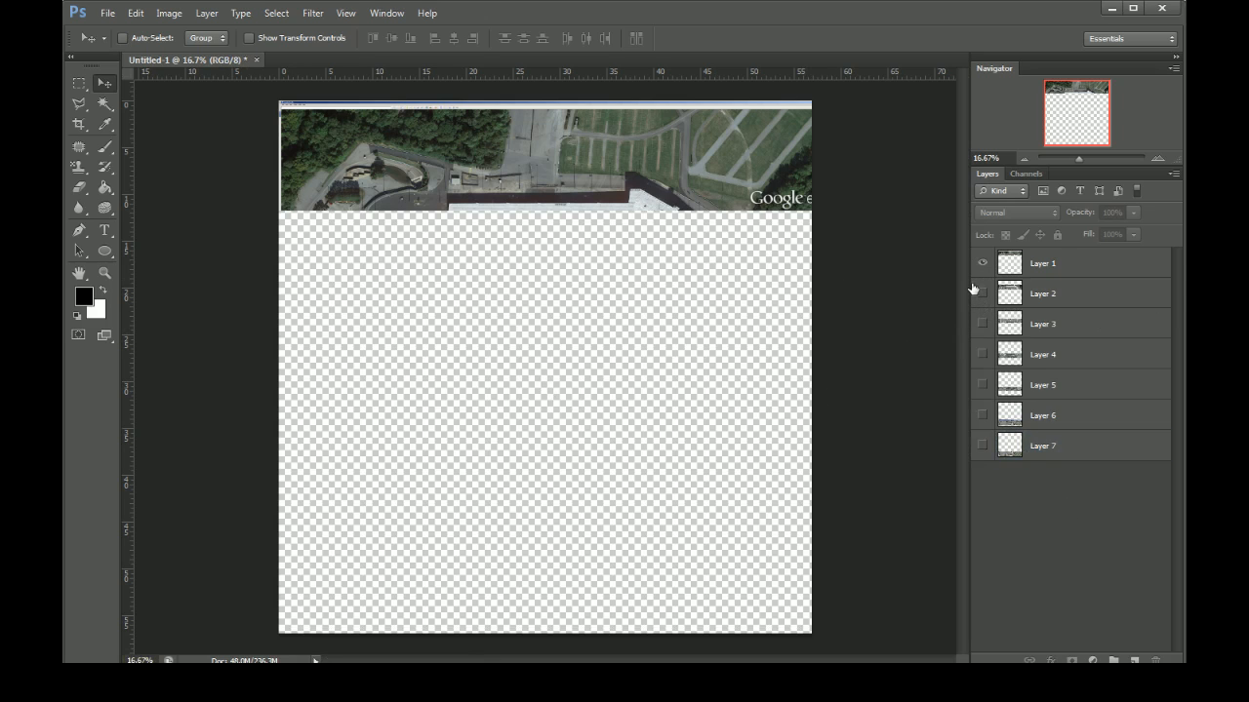
left_click(983, 293)
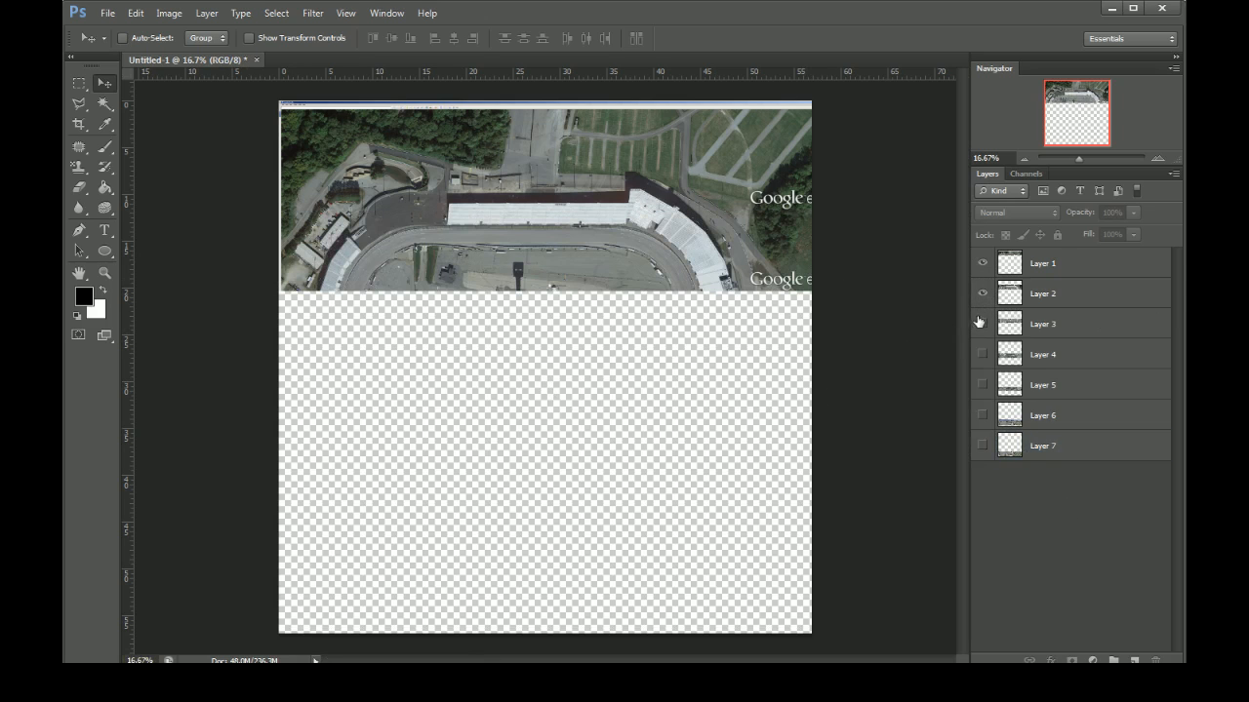
left_click(983, 324)
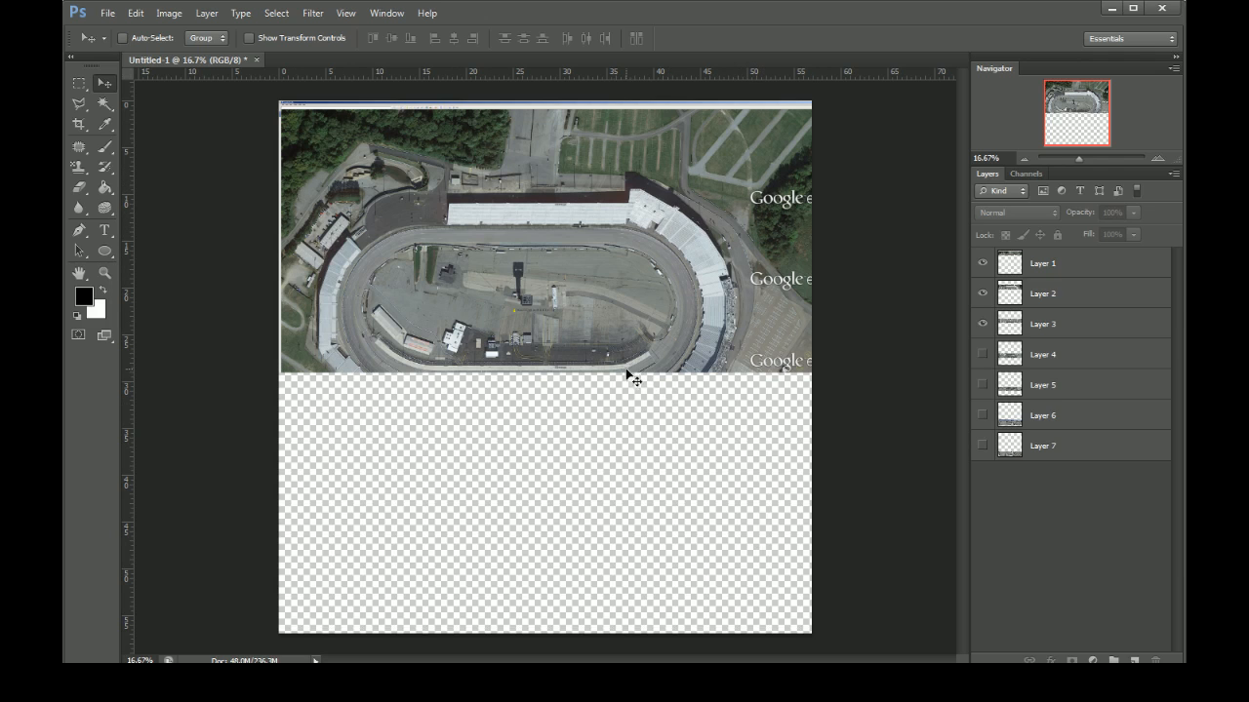
left_click(983, 355)
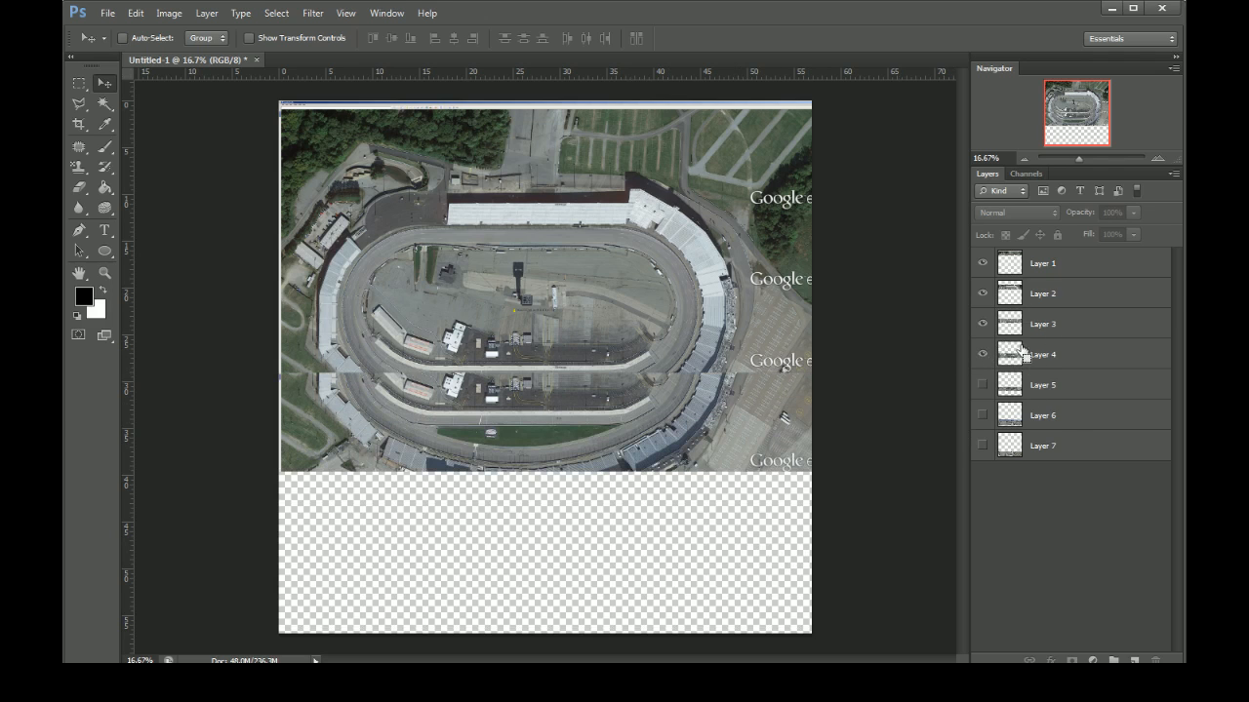
- Examine the area covered by Layer 4 at 50% zoom by hiding the layer and showing it again
key("ctrl+plus")
key("ctrl+plus")
key("ctrl+plus")
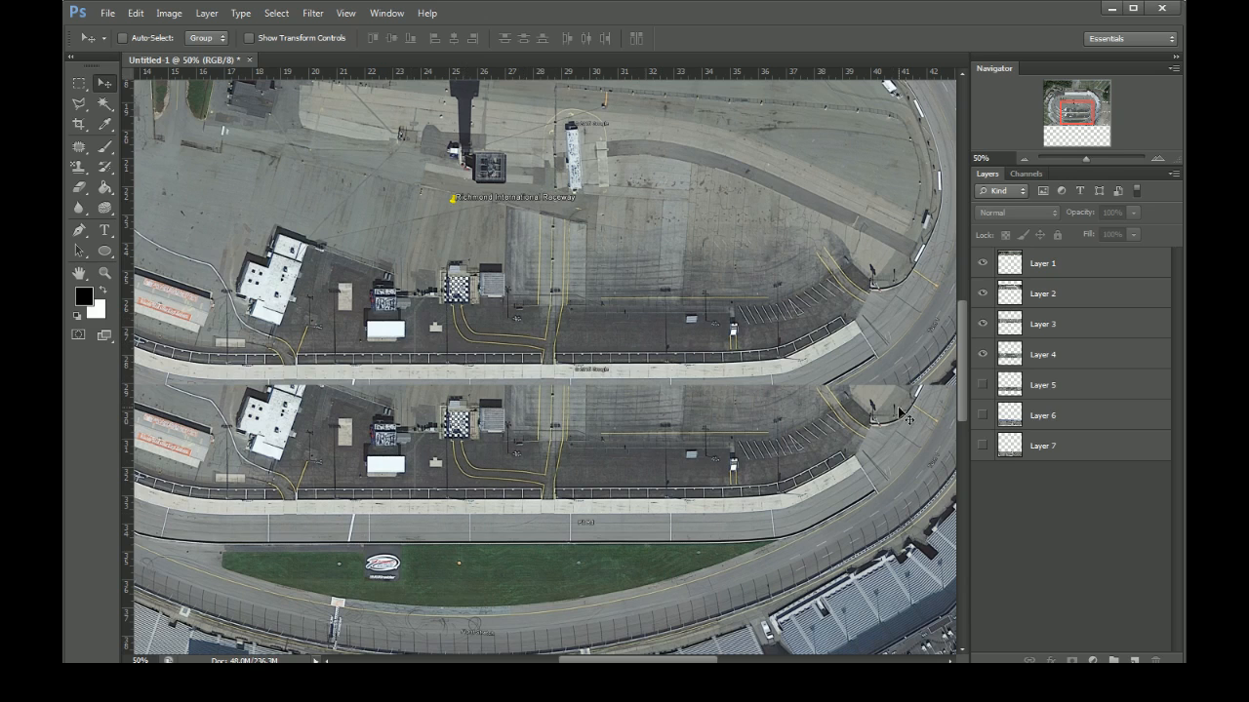
left_click(984, 356)
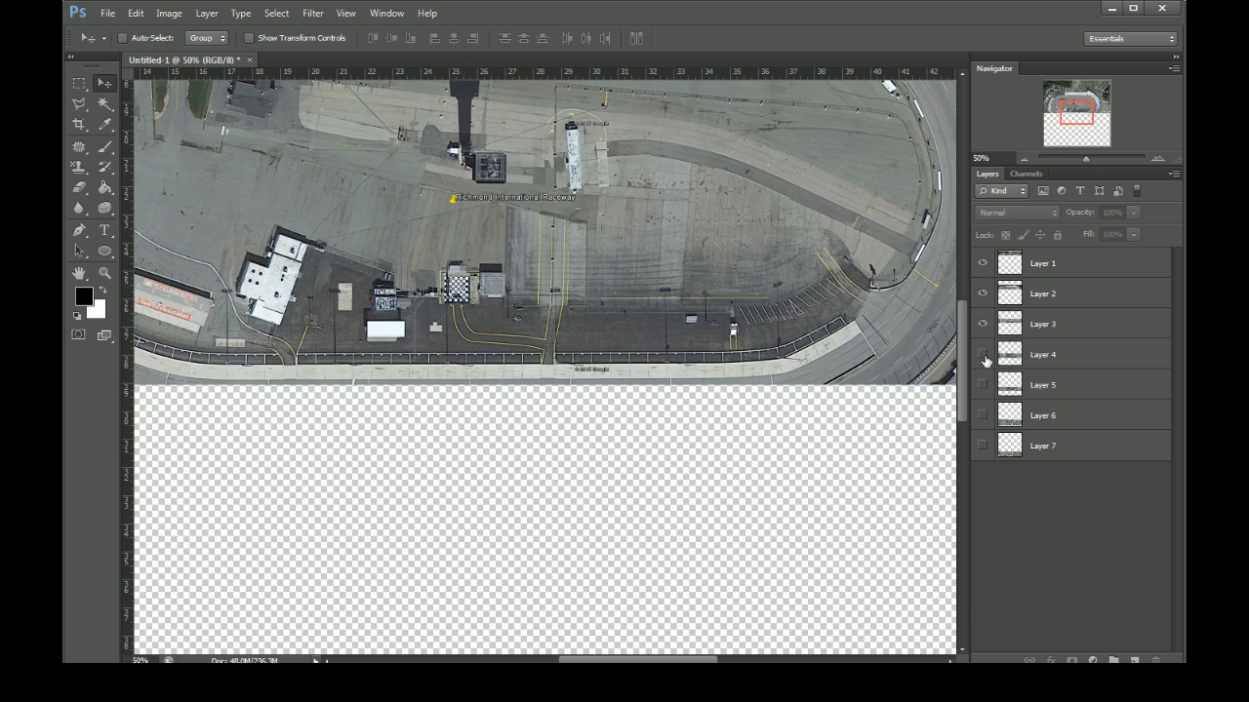
left_click(982, 355)
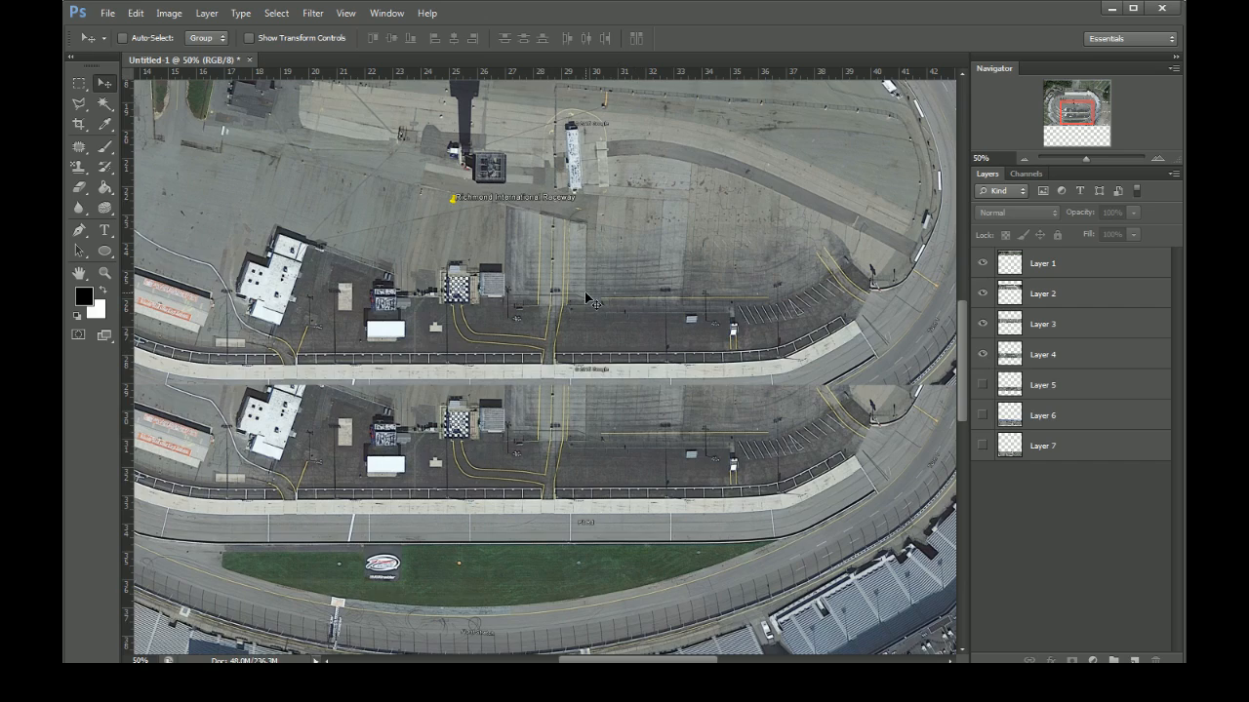
- Examine the seam between Layer 3 and Layer 4 at 200% zoom, comparing the duplicated infield and pit wall details
scroll(586, 298, "up", 3, "alt")
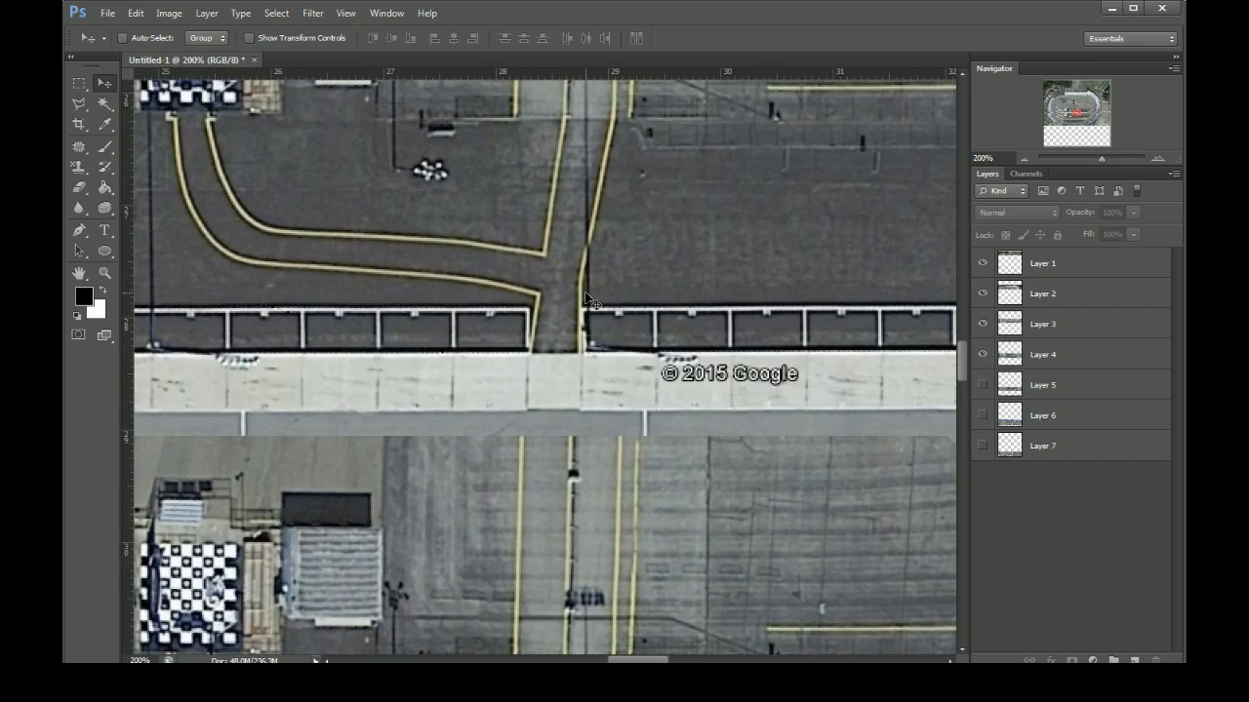
scroll(537, 282, "down", 5)
scroll(530, 290, "up", 4)
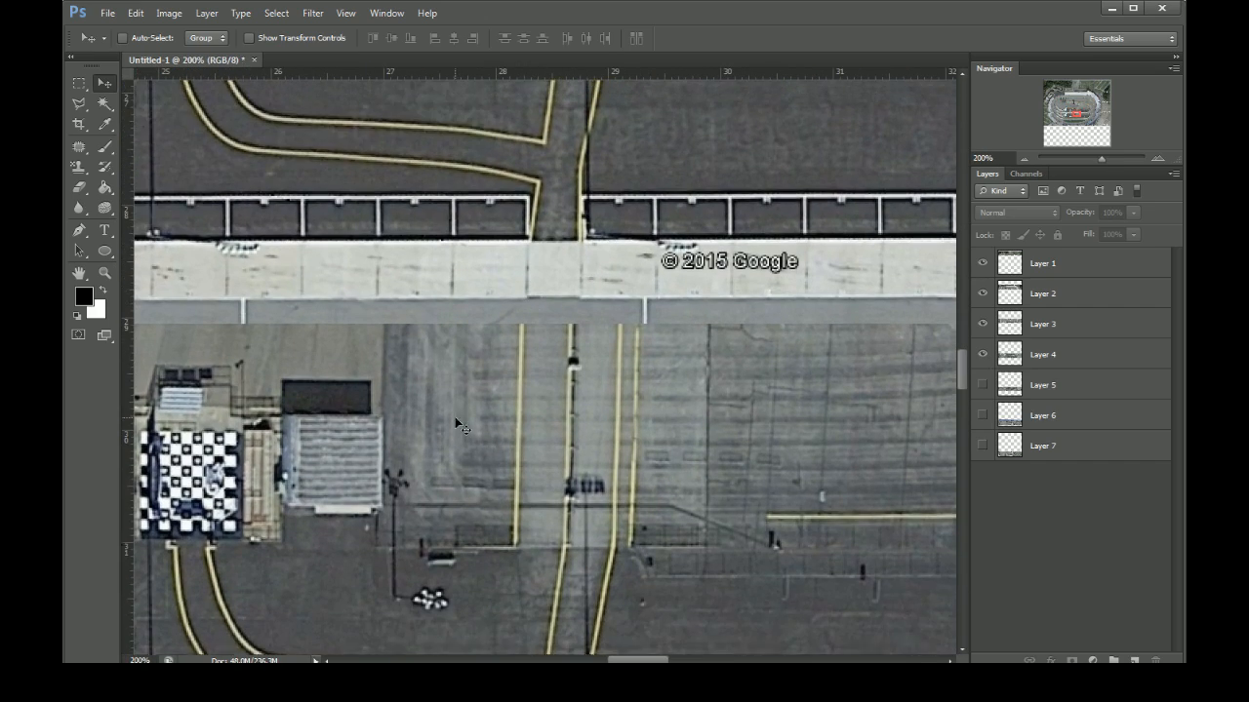
scroll(453, 416, "up", 3)
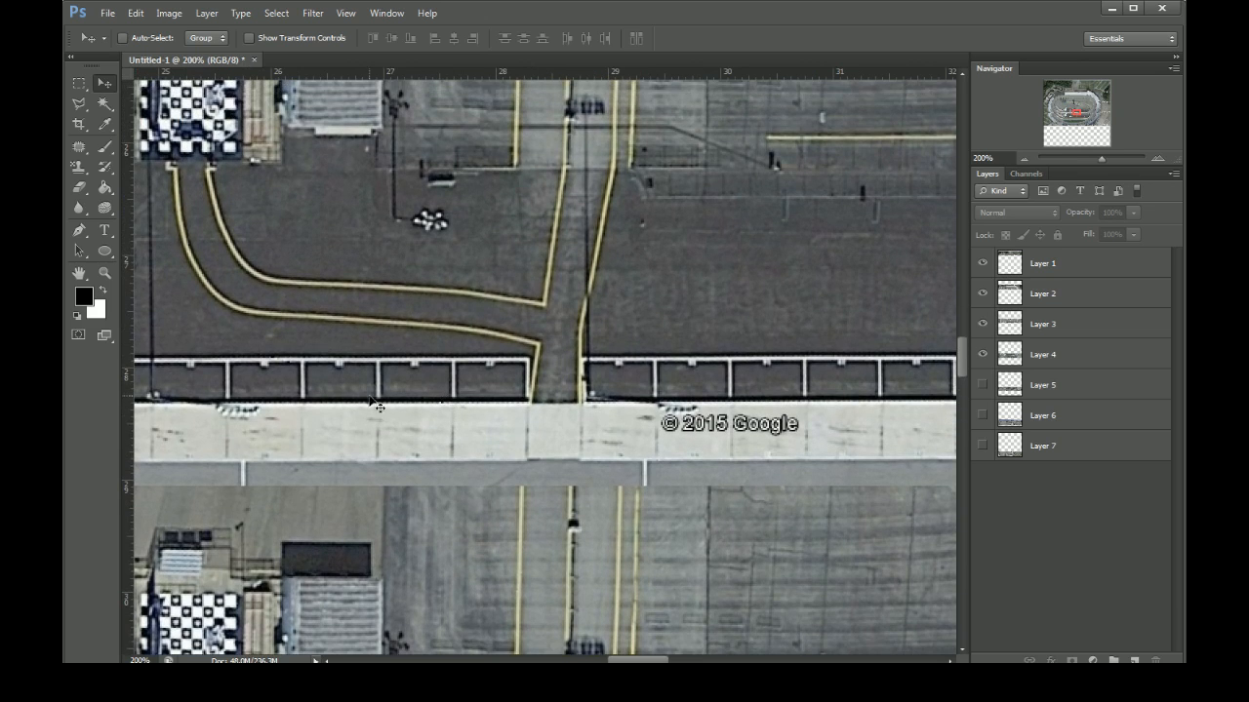
scroll(475, 239, "up", 6)
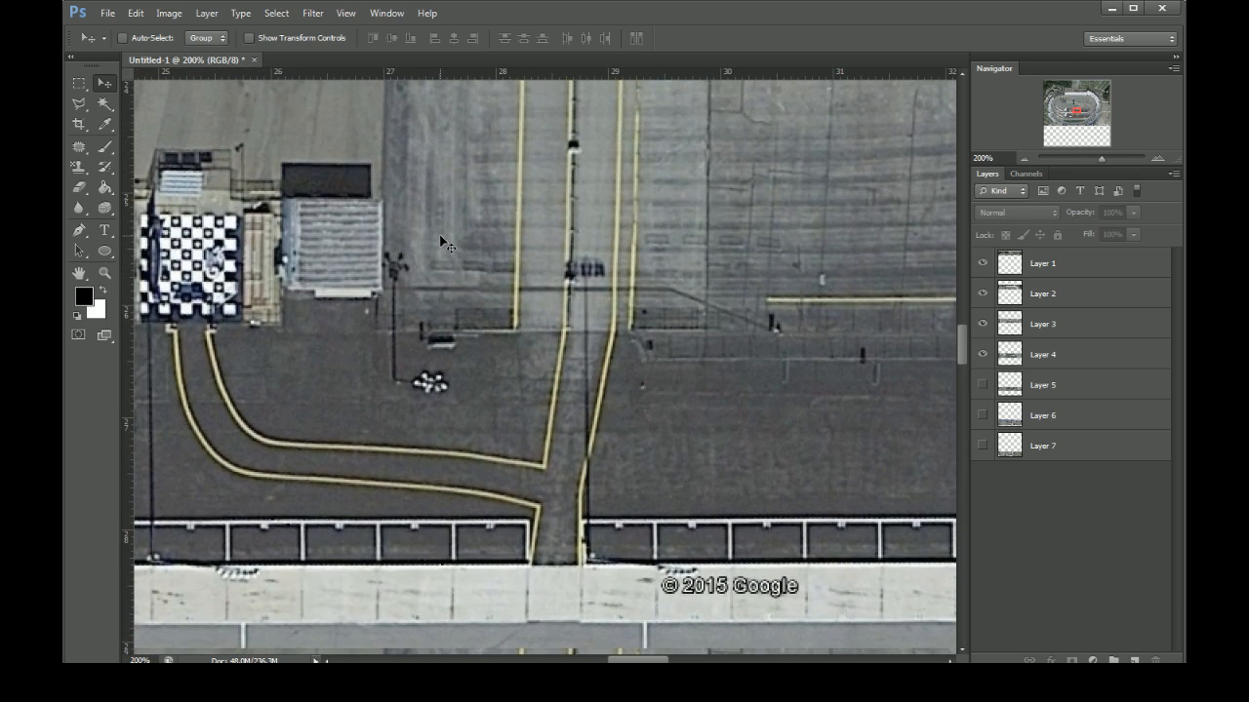
scroll(441, 239, "down", 3)
scroll(441, 234, "down", 6)
scroll(441, 234, "up", 3)
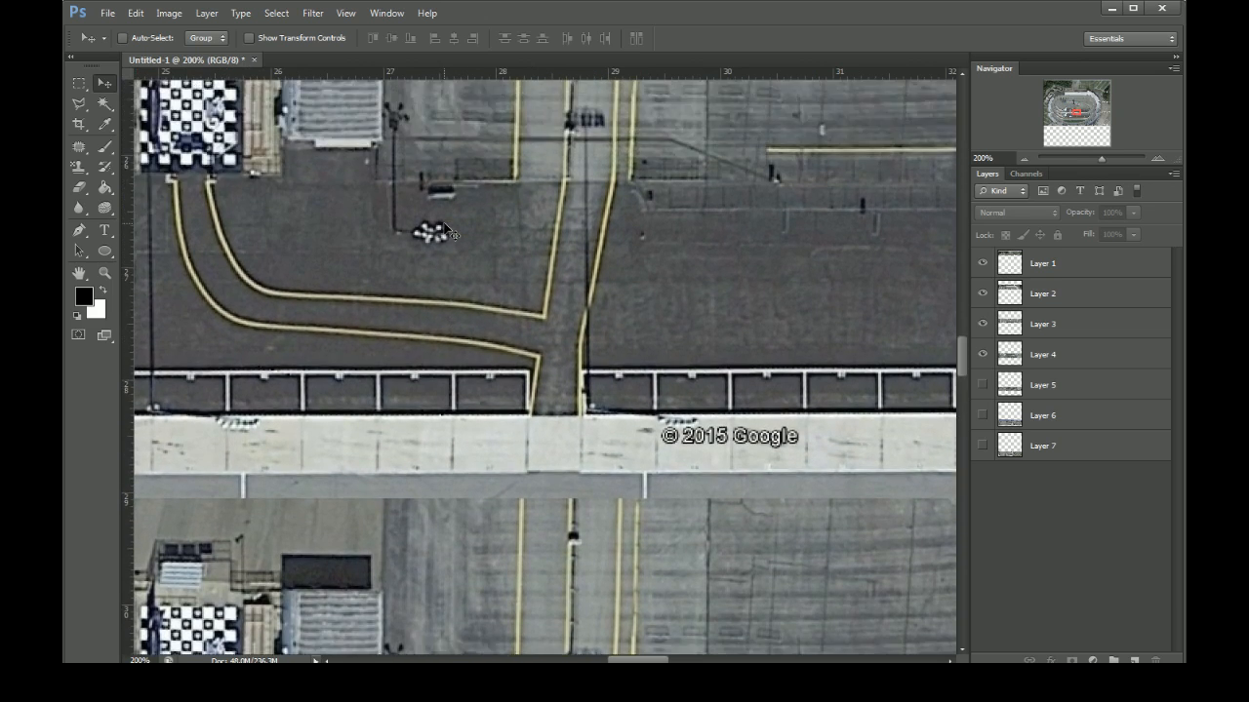
- Select Layer 3, check its coverage, and marquee a small area at the lower corner of the grey roof near the checkered pad
left_click(82, 85)
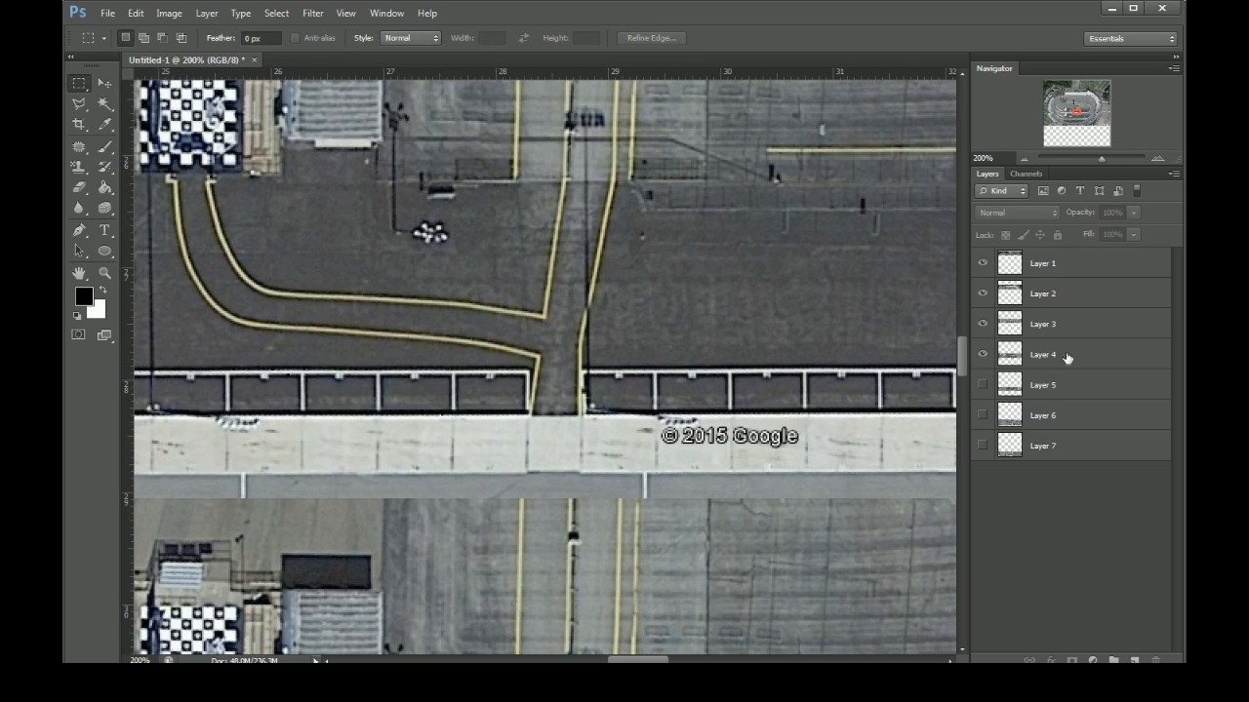
left_click(1015, 327)
left_click(985, 326)
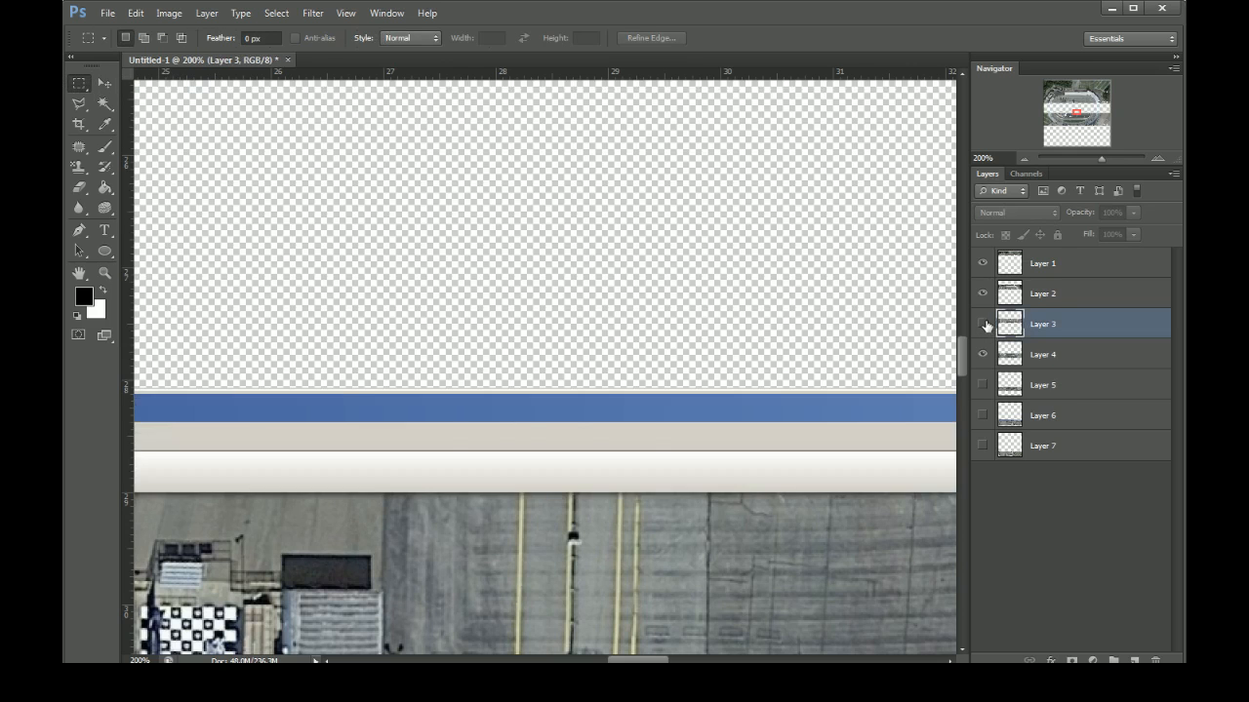
left_click(984, 326)
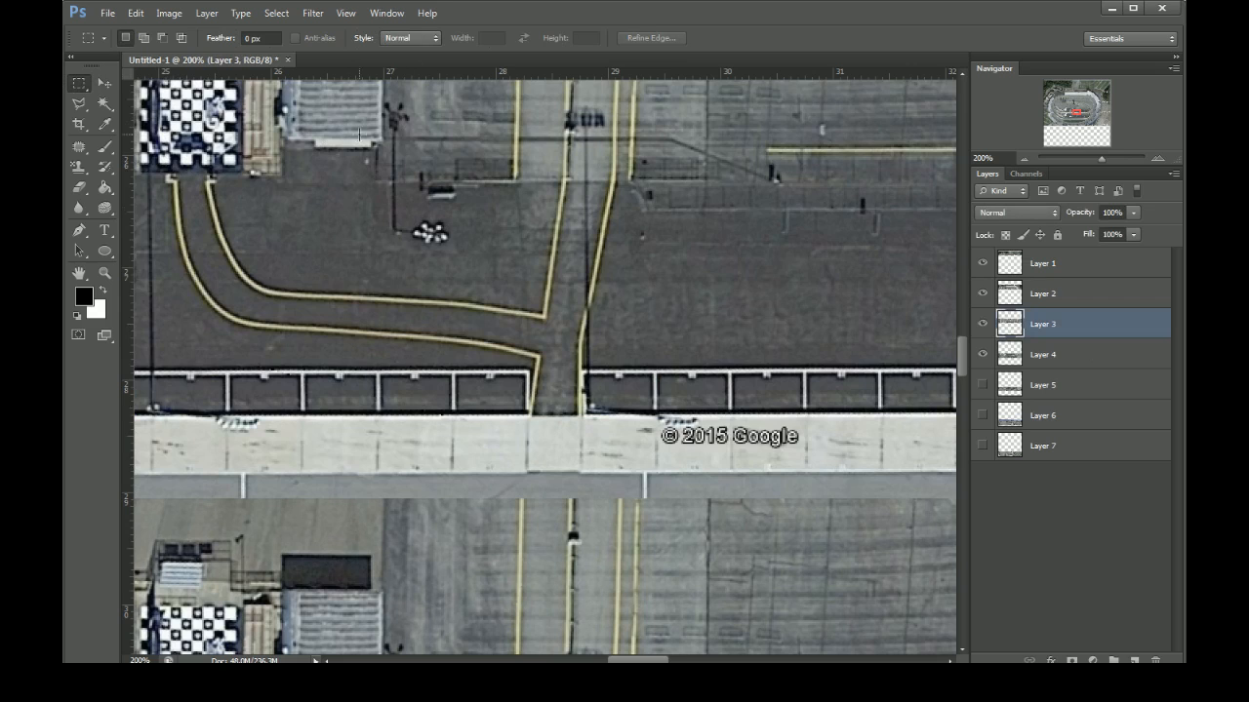
left_click_drag(361, 135, 403, 161)
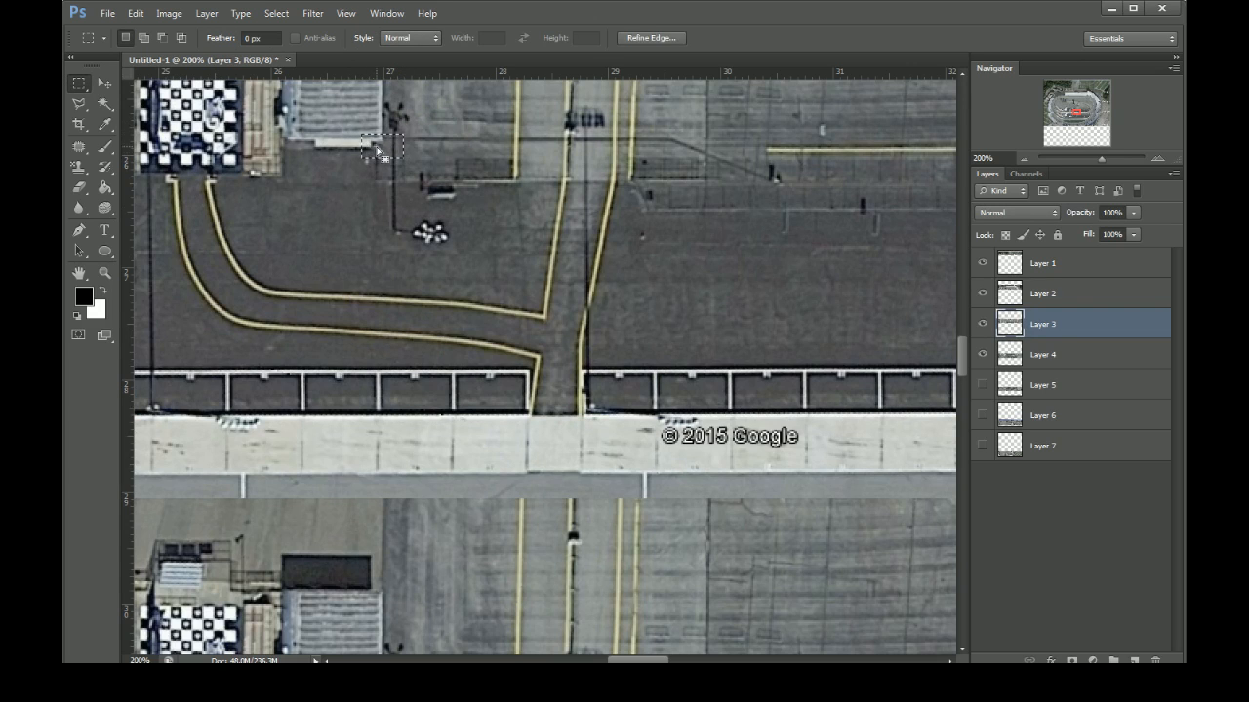
- Cut the marqueed window out of Layer 3 at the corner of the grey roof and clear the selection
key("Delete")
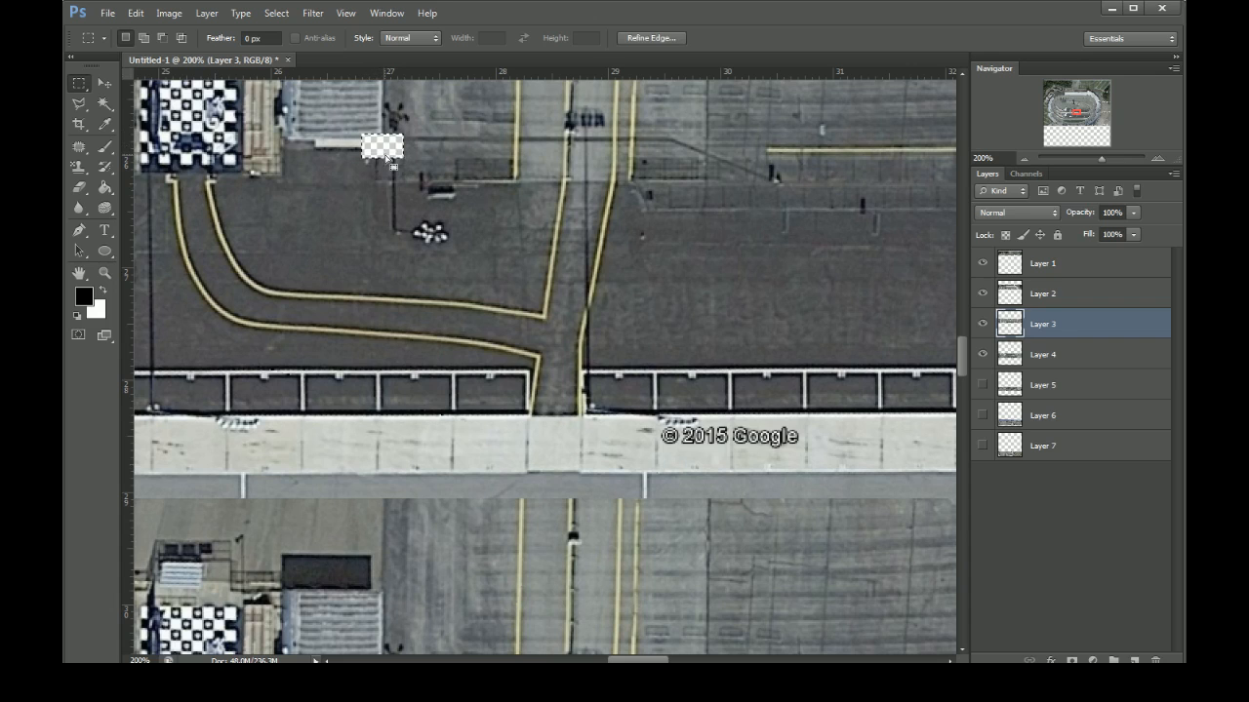
left_click(532, 232)
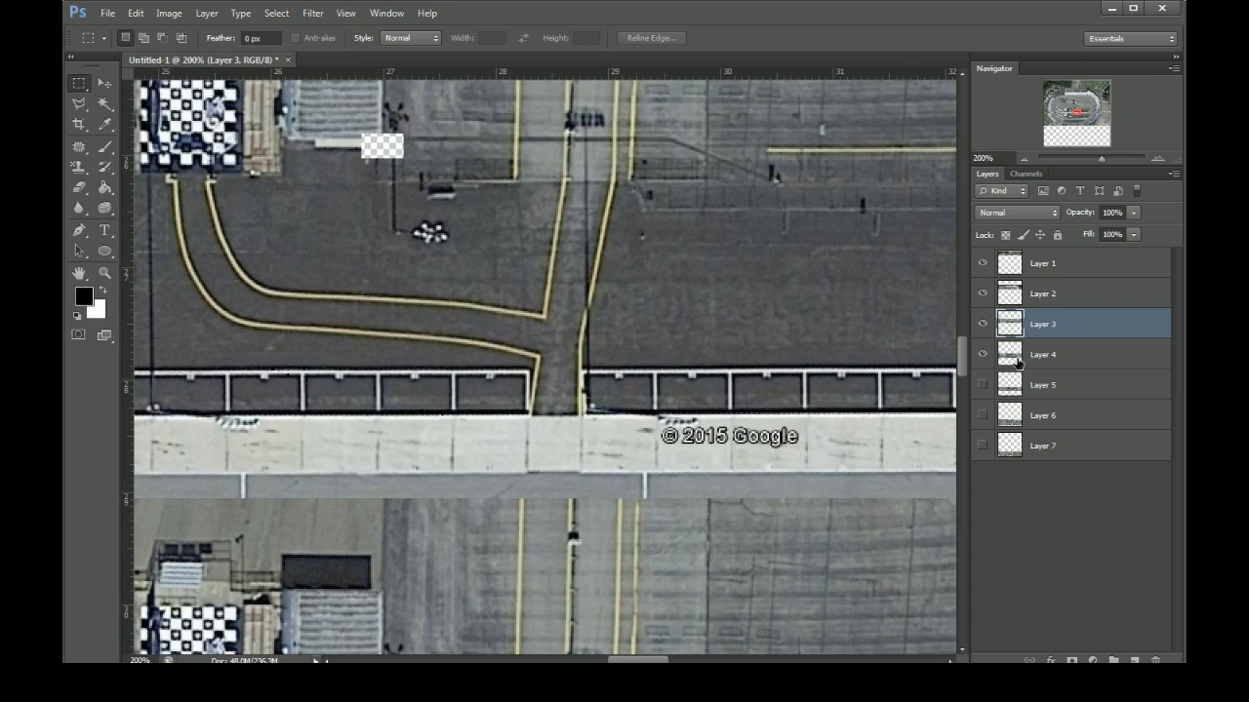
- Nudge Layer 4 upward until its roof corner and pit road details line up with Layer 3 through the cut-out window
left_click(1016, 359)
left_click(107, 83)
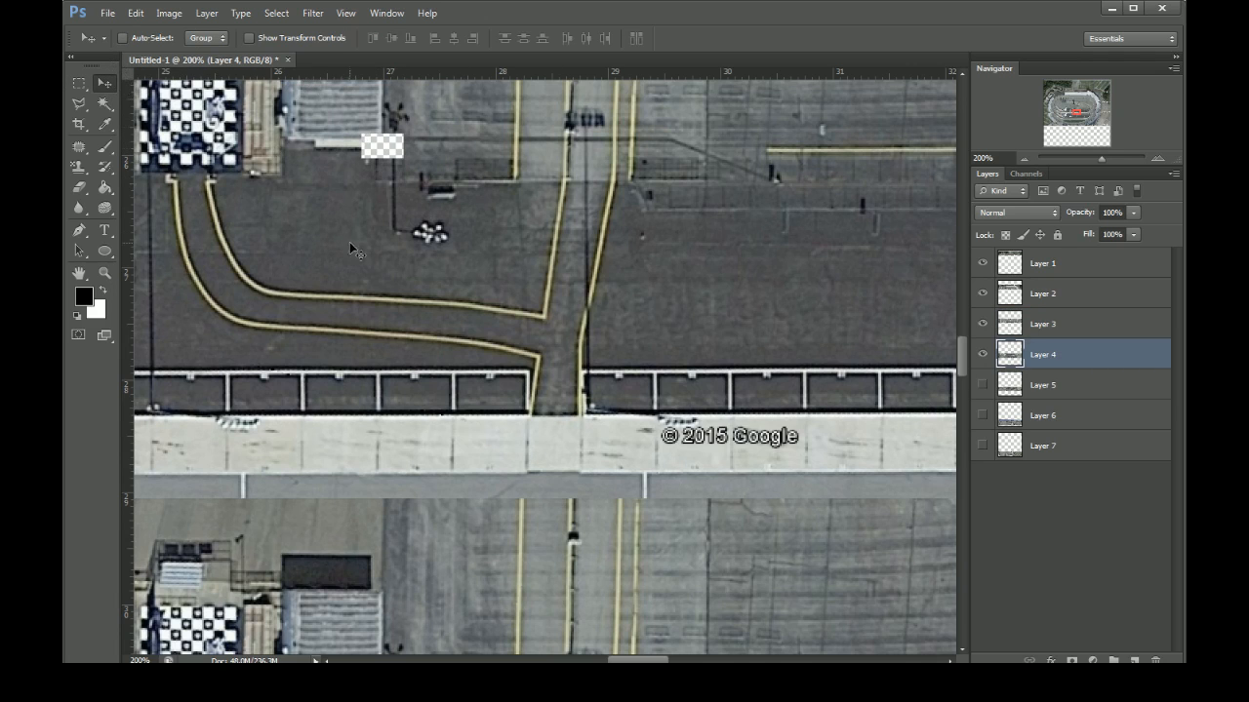
key("Up")
key("Up")
key("Up")
key("Up")
key("Up")
key("Up")
key("Up")
key("Up")
key("Up")
key("Up")
key("Up")
key("Up")
key("Up")
key("Up")
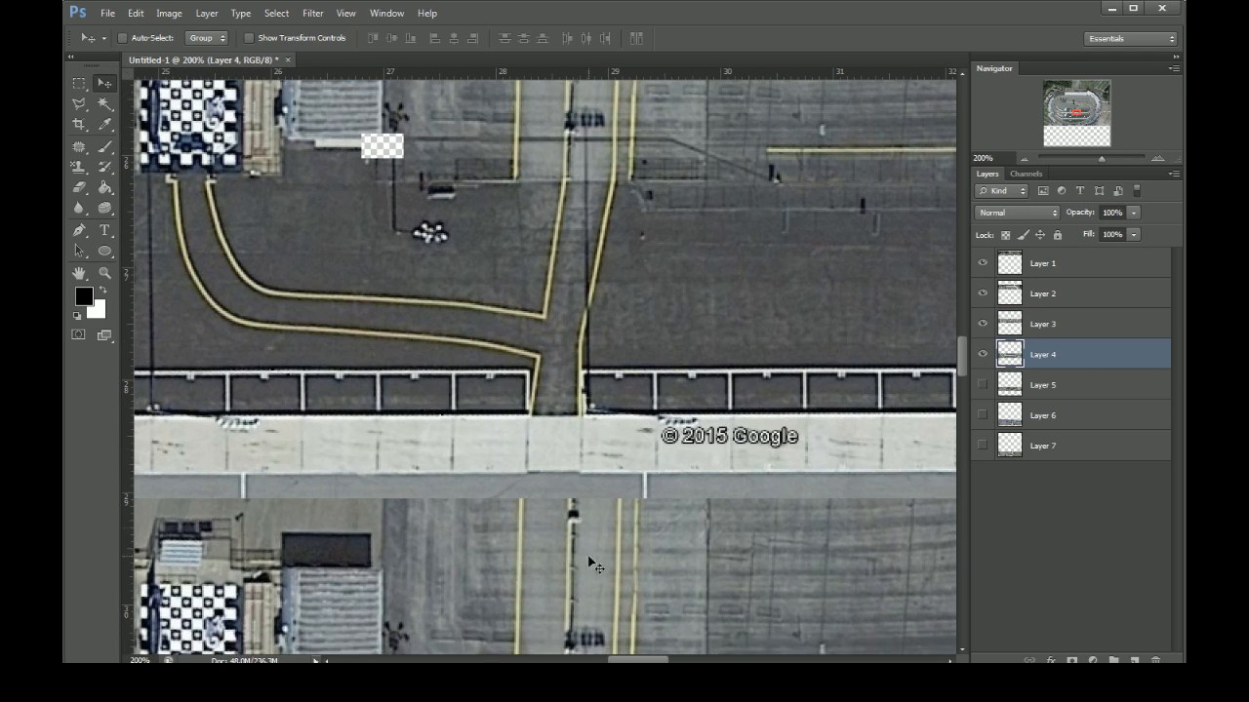
key("Up")
key("Up")
key("Up")
key("Up")
key("Up")
key("Up")
key("Up")
key("Up")
key("Up")
key("Up")
key("Up")
key("Up")
key("Up")
key("Up")
key("Up")
key("Up")
key("Up")
key("Up")
key("Up")
key("Up")
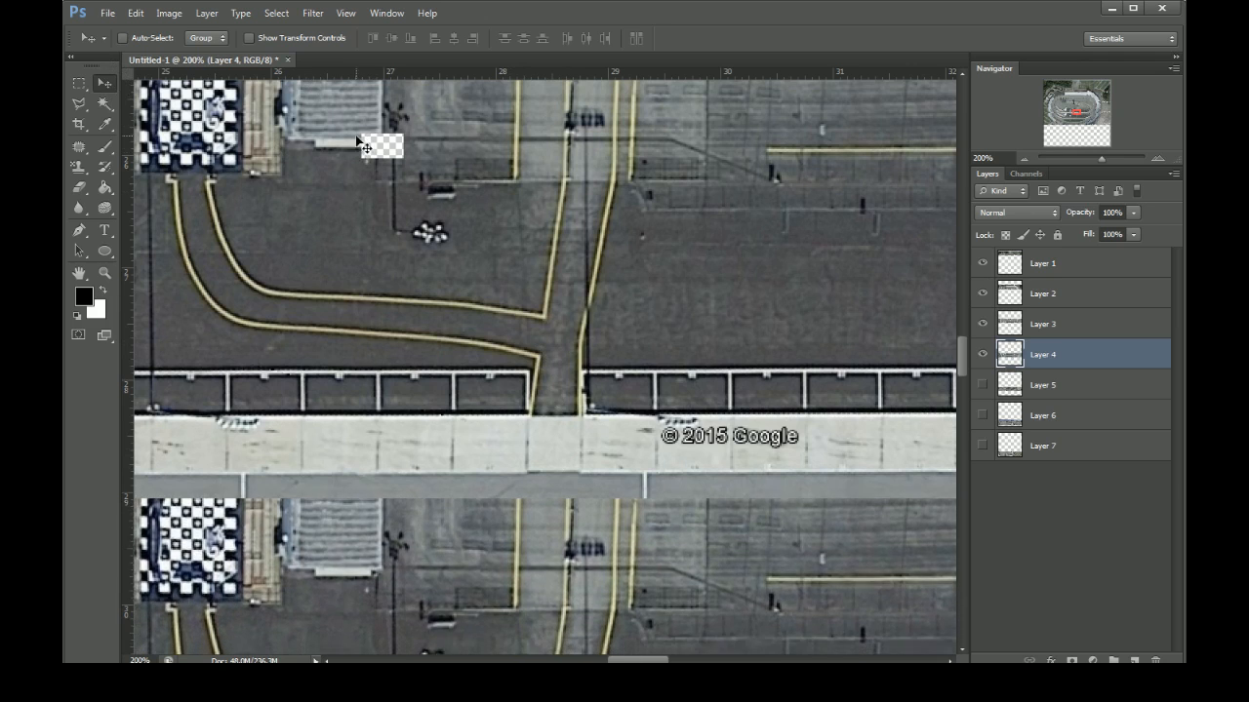
key("Up")
key("Up")
key("Up")
key("Up")
key("Up")
key("Up")
key("Up")
key("Up")
key("Up")
key("Up")
key("Up")
key("Up")
key("Up")
key("Up")
key("Up")
key("Up")
key("Up")
key("Up")
key("Up")
key("Up")
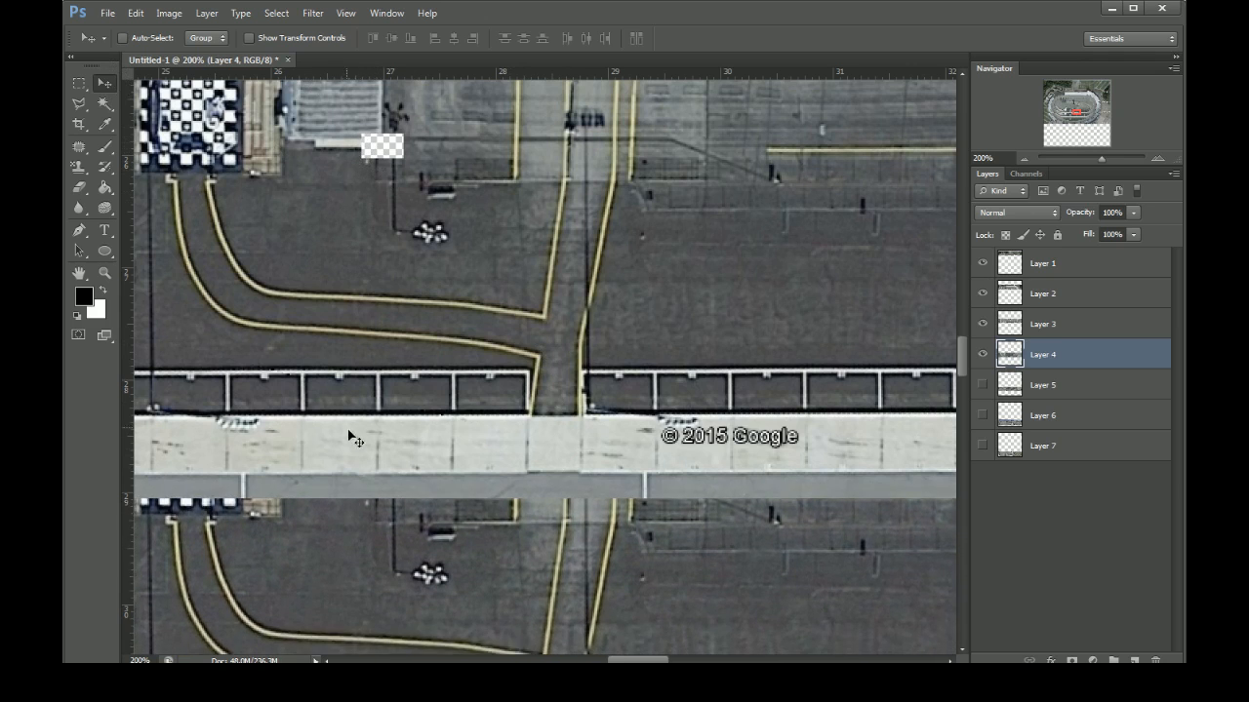
key("Up")
key("Up")
key("Up")
key("Up")
key("Up")
key("Up")
key("Up")
key("Up")
key("Up")
key("Up")
key("Up")
key("Up")
key("Up")
key("Up")
key("Up")
key("Up")
key("Up")
key("Up")
key("Up")
key("Up")
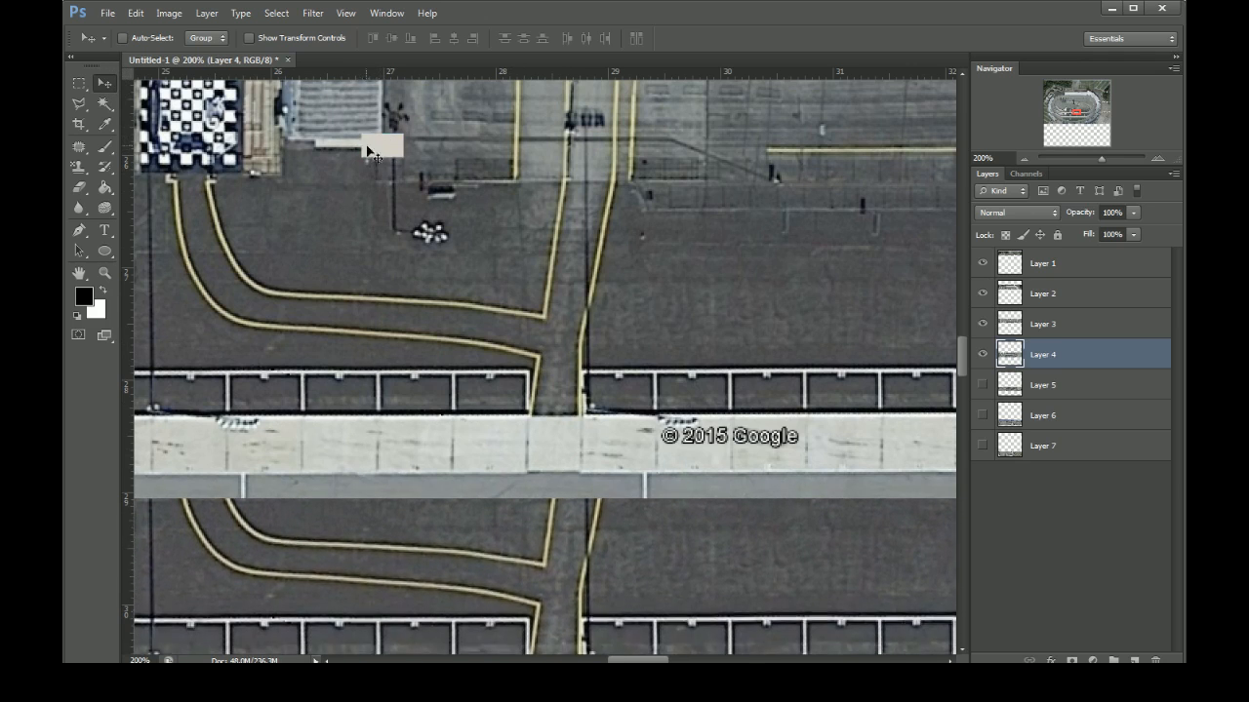
key("Up")
key("Up")
key("Up")
key("Up")
key("Up")
key("Up")
key("Up")
key("Up")
key("Up")
key("Up")
key("Up")
key("Up")
key("Up")
key("Up")
key("Up")
key("Up")
key("Up")
key("Up")
key("Up")
key("Up")
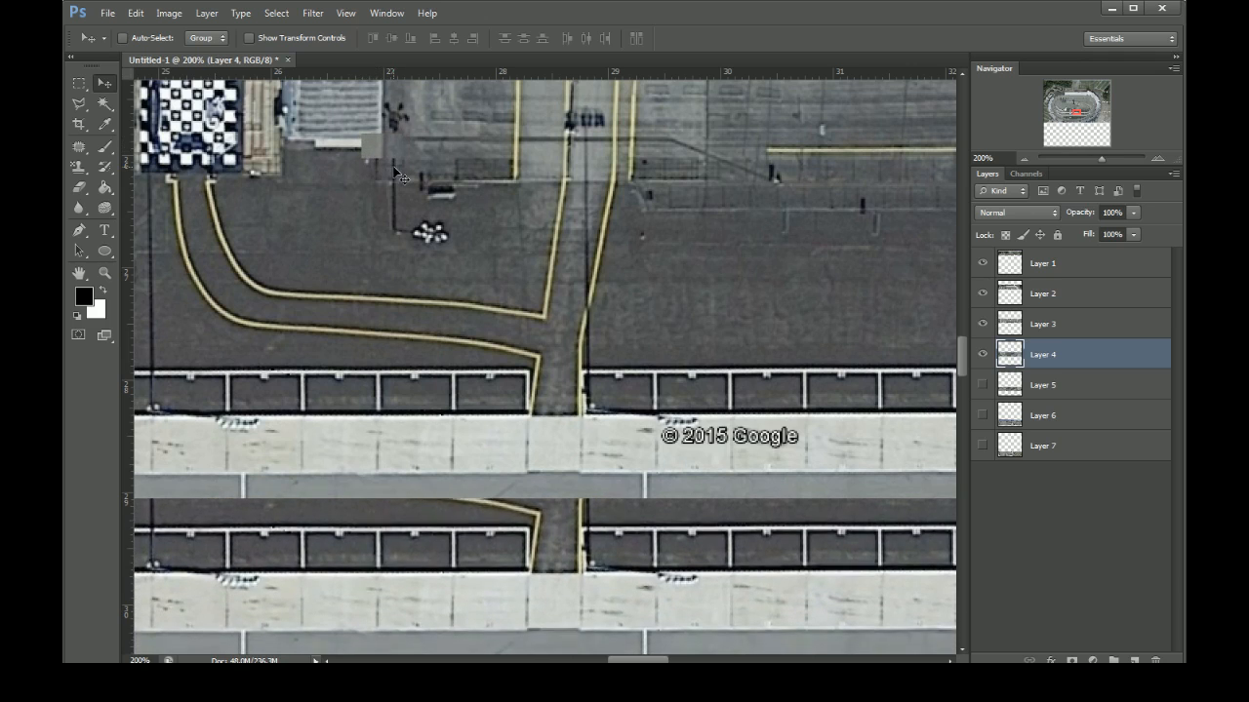
key("Up")
key("Up")
key("Up")
key("Up")
key("Up")
key("Up")
key("Up")
key("Up")
key("Up")
key("Up")
key("Up")
key("Up")
key("Up")
key("Up")
key("Up")
key("Up")
key("Up")
key("Up")
key("Up")
key("Up")
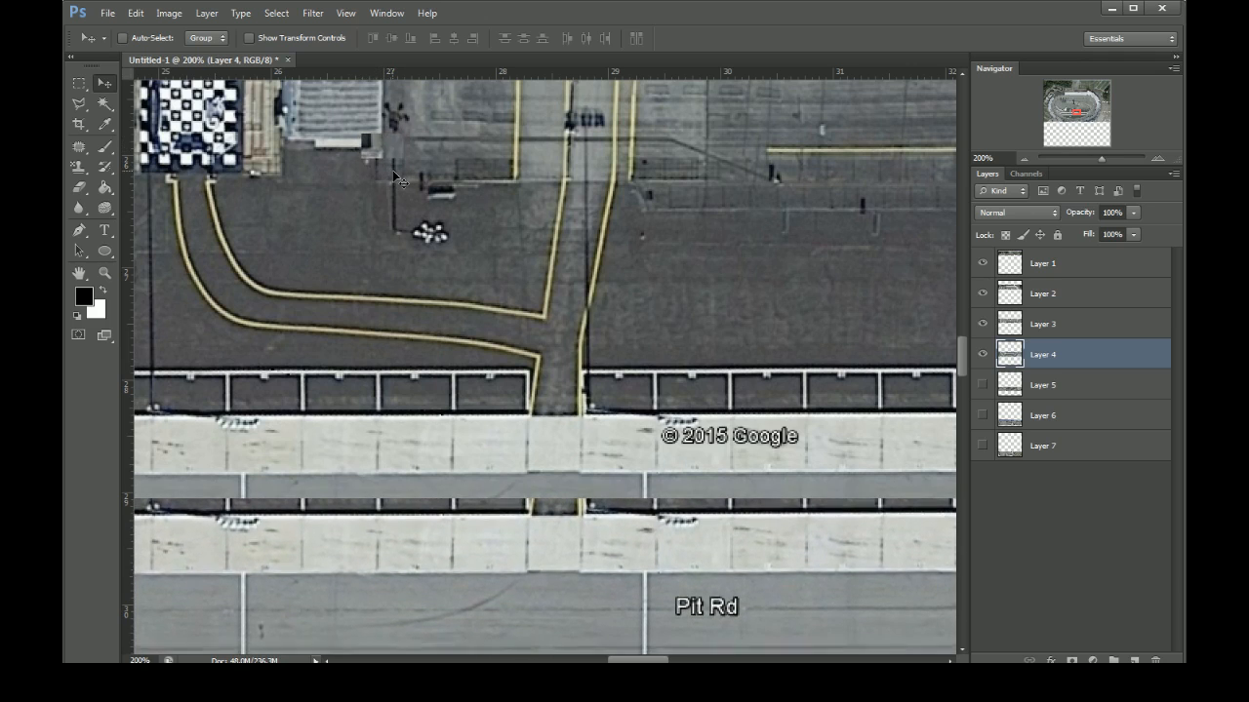
key("Up")
key("Up")
key("Up")
key("Up")
key("Up")
key("Up")
key("Up")
key("Up")
key("Up")
key("Up")
key("Up")
key("Up")
key("Up")
key("Up")
key("Up")
key("Up")
key("Up")
key("Up")
key("Up")
key("Up")
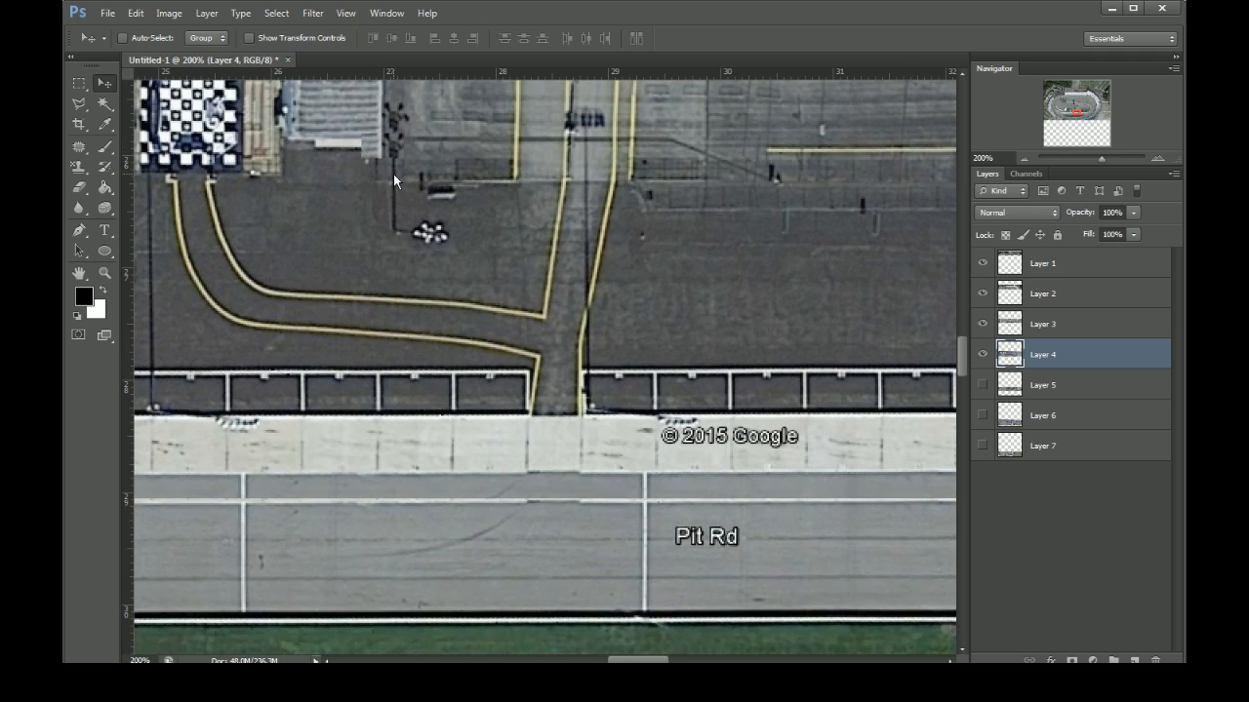
key("Up")
key("Up")
key("Up")
key("Up")
key("Up")
key("Up")
key("Up")
key("Up")
key("Up")
key("Up")
key("Up")
key("Up")
key("Up")
key("Up")
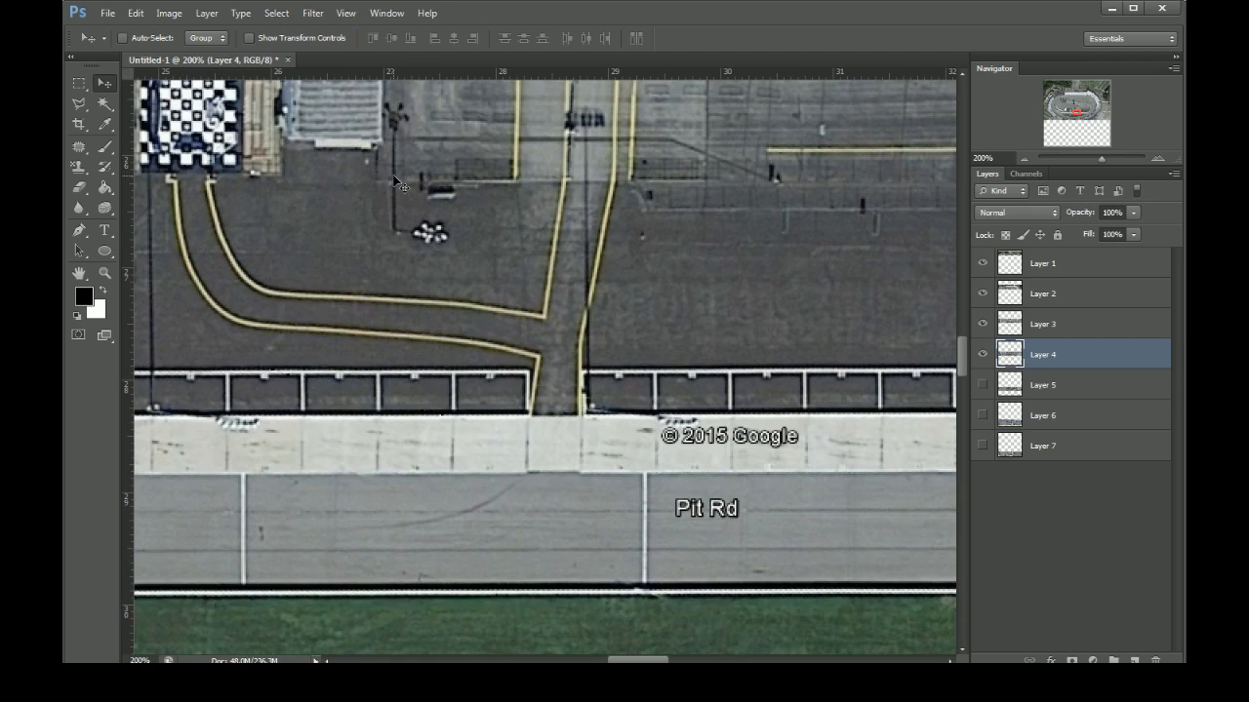
key("Up")
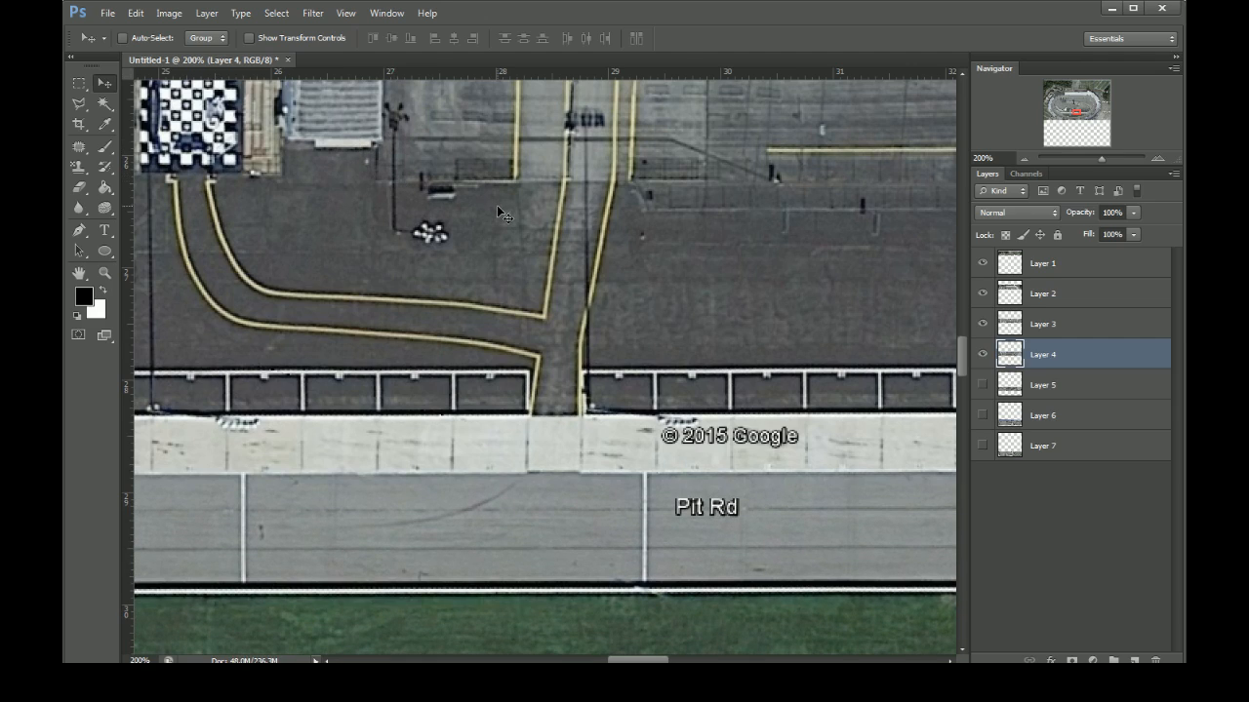
key("ctrl+minus")
key("ctrl+minus")
key("ctrl+minus")
key("ctrl+minus")
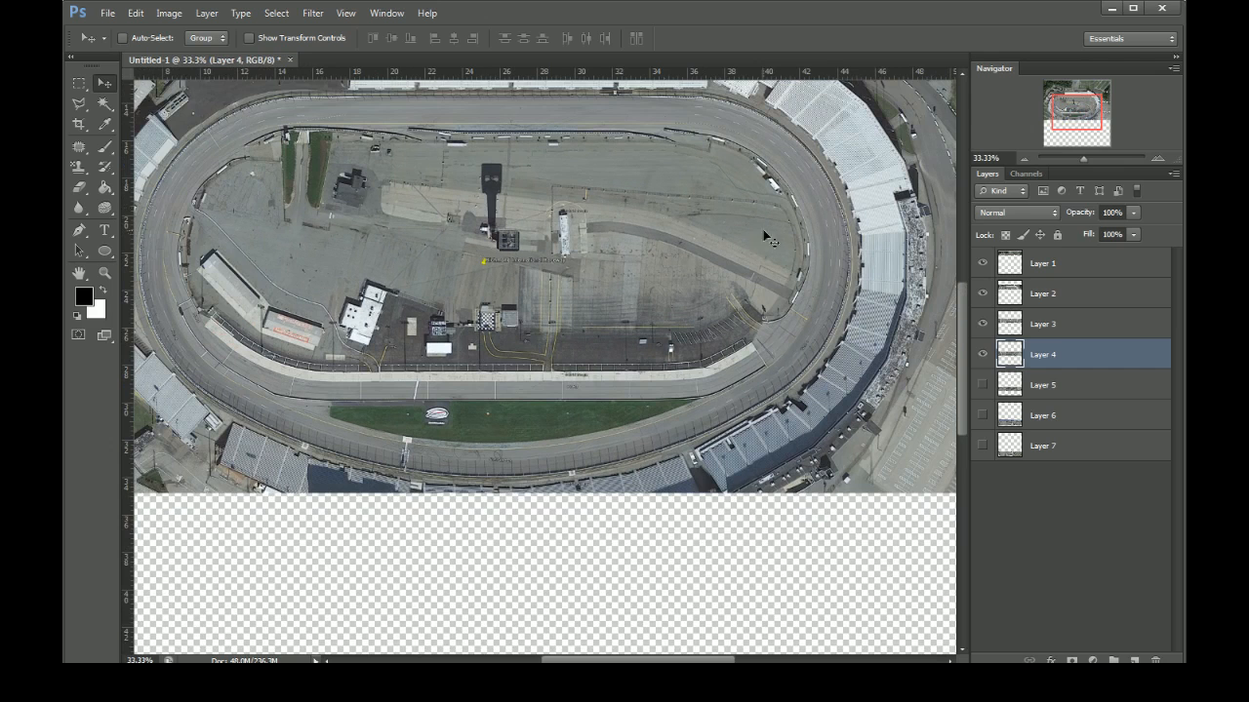
- Toggle Layer 3 and Layer 4 off and on in turn to compare the area each covers around their overlap
left_click(982, 323)
left_click(982, 323)
left_click(983, 355)
left_click(983, 355)
left_click(982, 355)
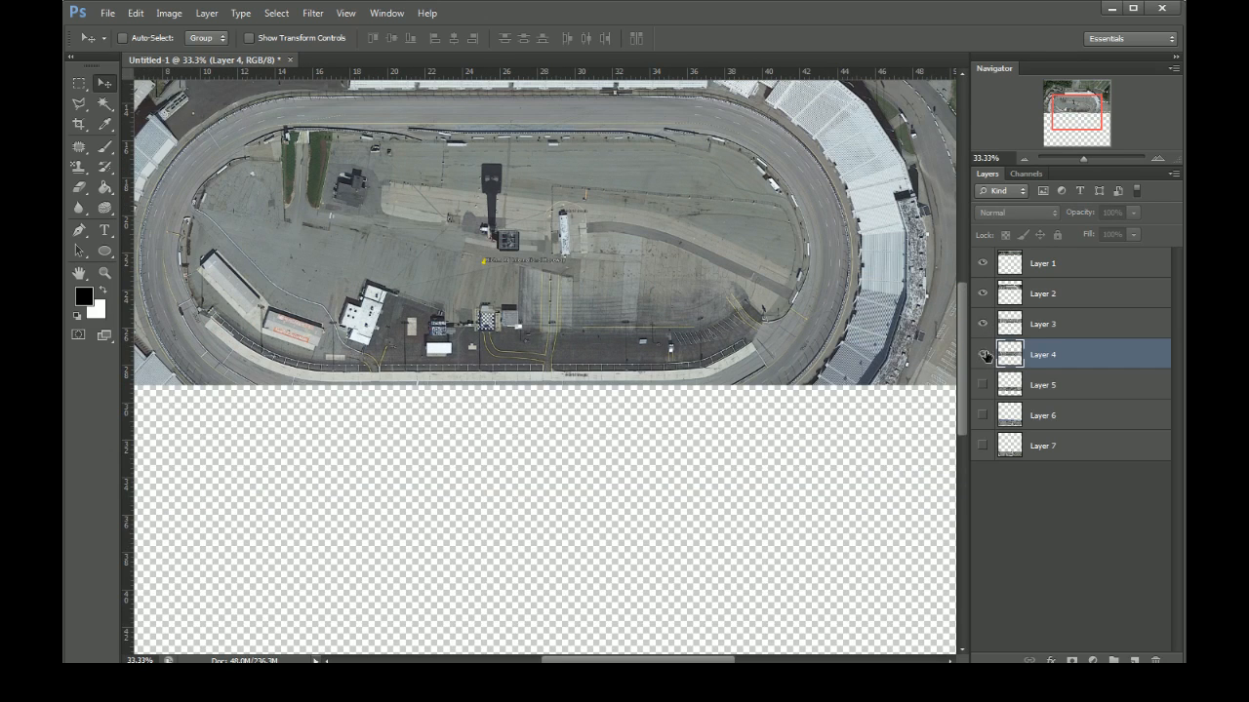
left_click(982, 355)
left_click(982, 323)
left_click(984, 325)
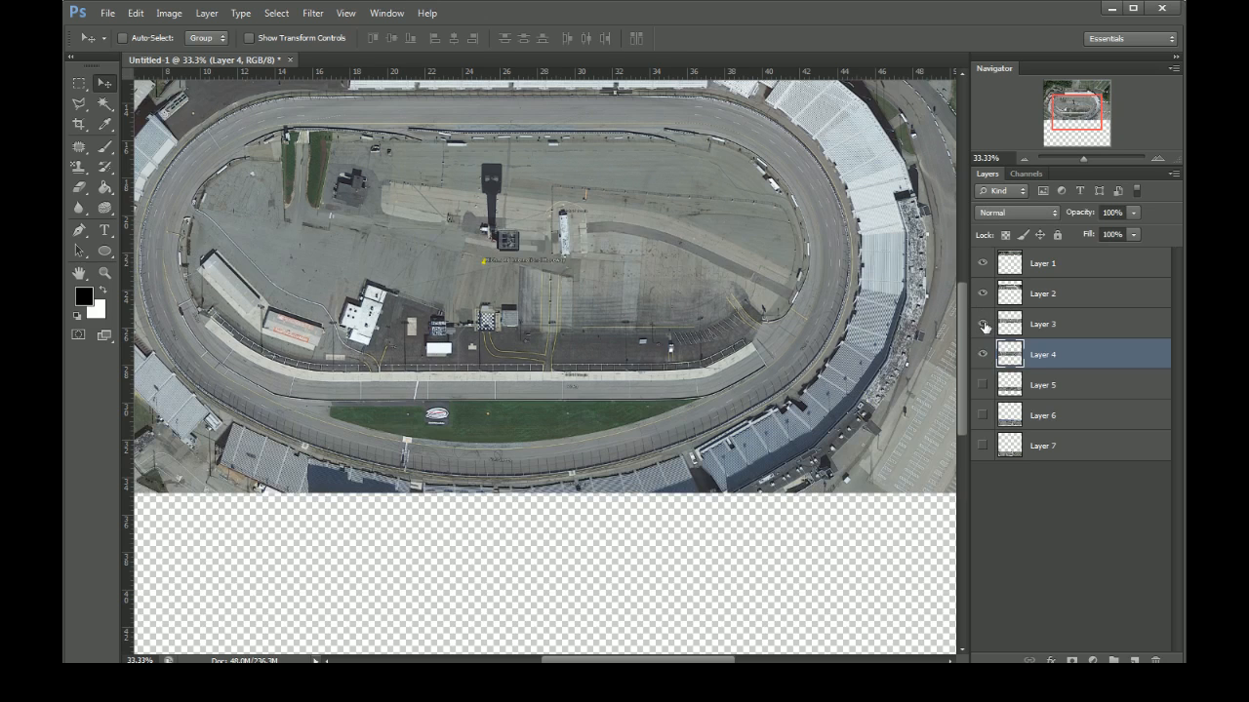
- Flick Layer 3 off and on repeatedly at 33.3% zoom to check that the infield and pit road line up with Layer 4
left_click(984, 325)
left_click(984, 325)
left_click(984, 324)
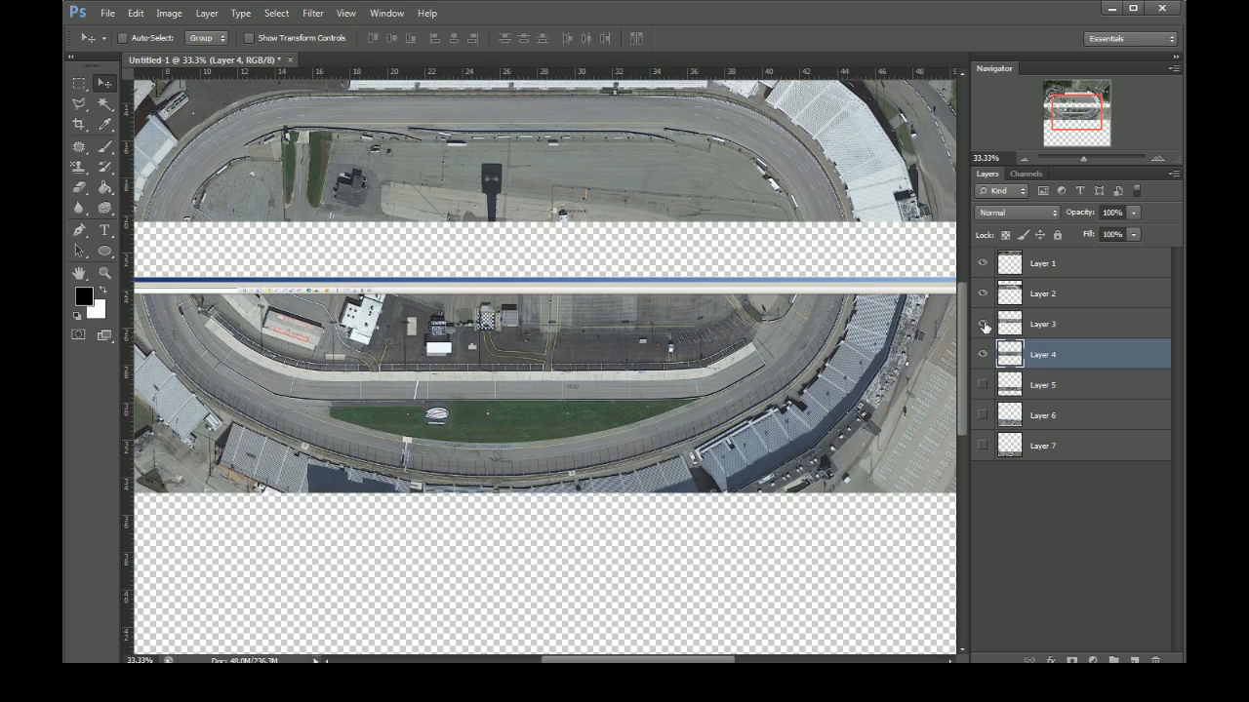
left_click(983, 325)
left_click(983, 325)
left_click(983, 325)
left_click(983, 325)
left_click(984, 325)
left_click(983, 325)
left_click(983, 324)
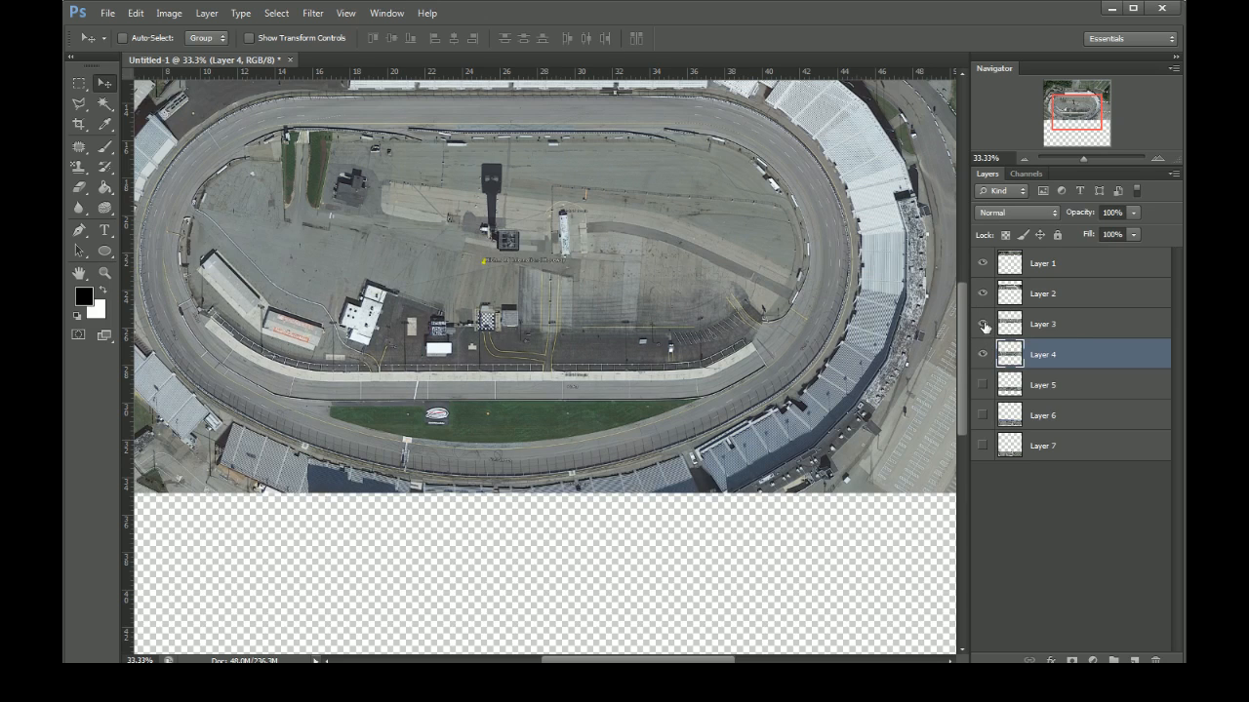
left_click(983, 325)
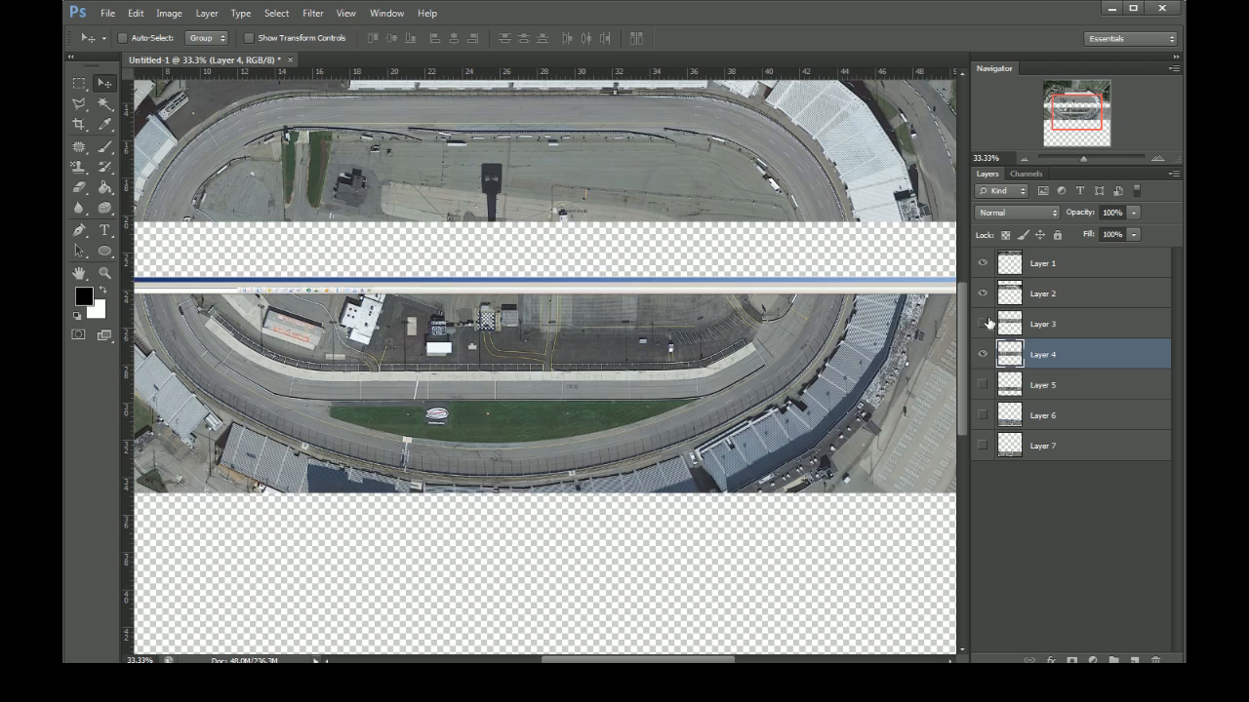
left_click(984, 325)
left_click(983, 325)
left_click(984, 325)
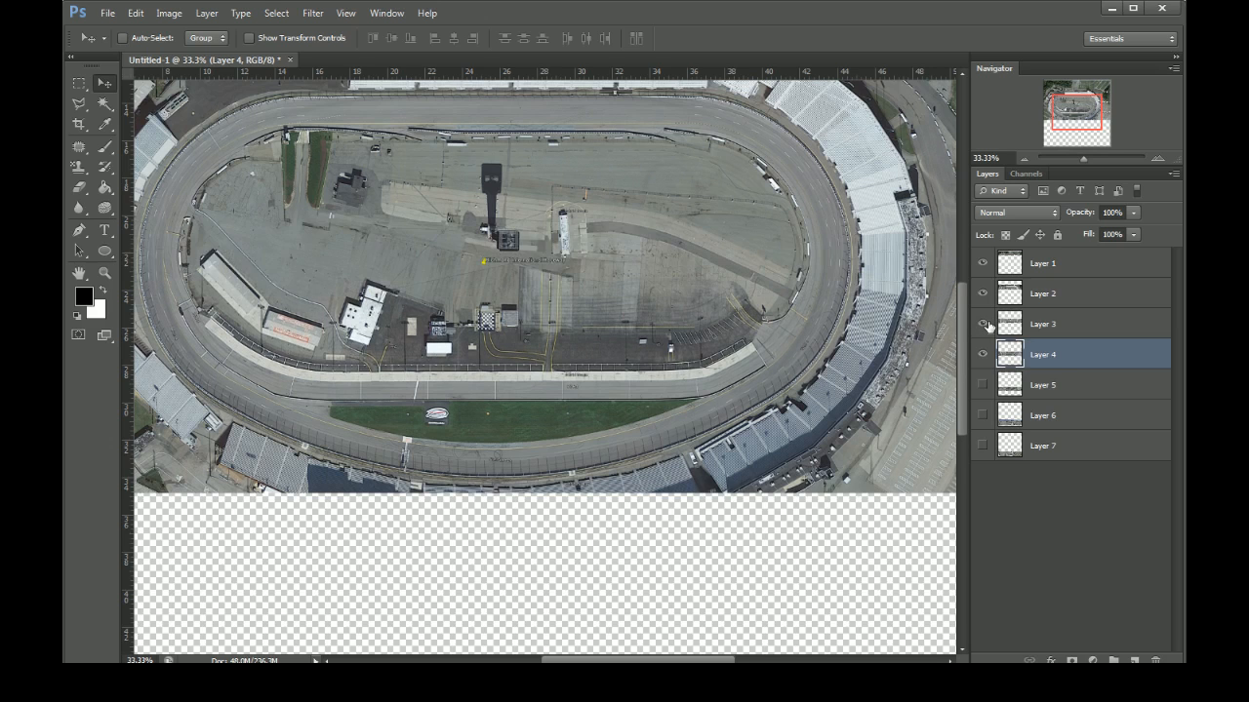
left_click(983, 325)
left_click(985, 325)
left_click(986, 325)
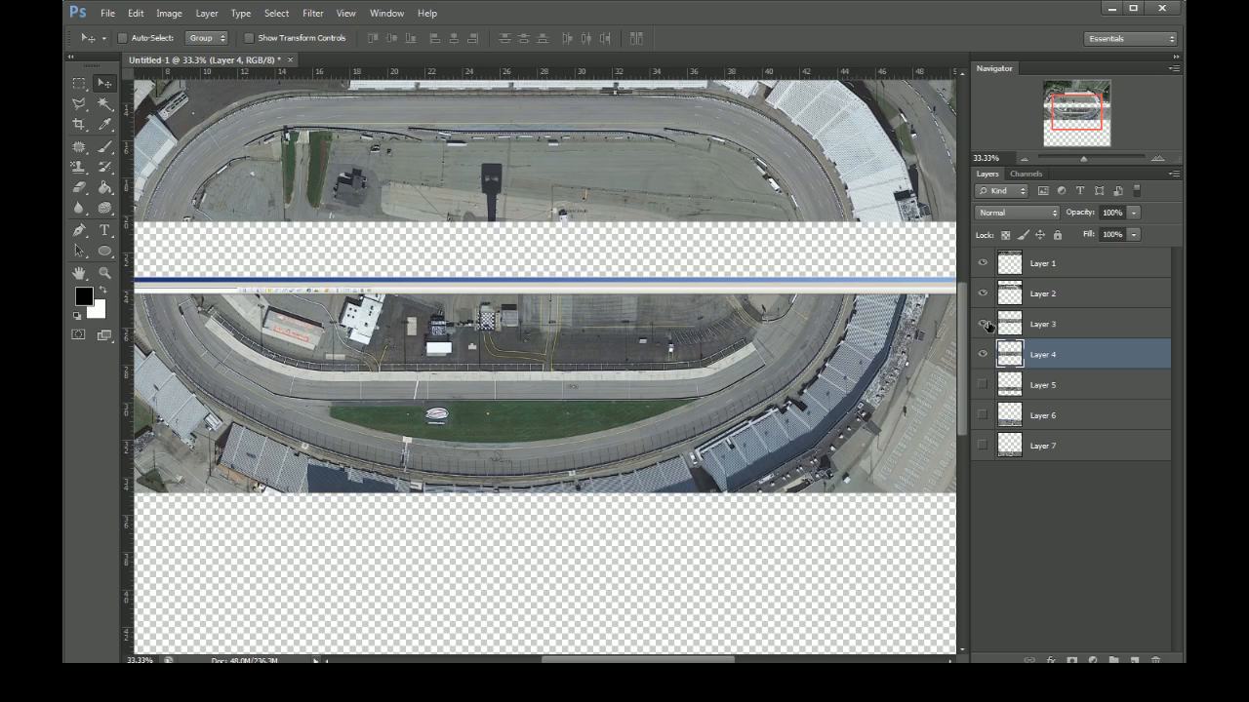
left_click(984, 325)
left_click(984, 325)
left_click(985, 325)
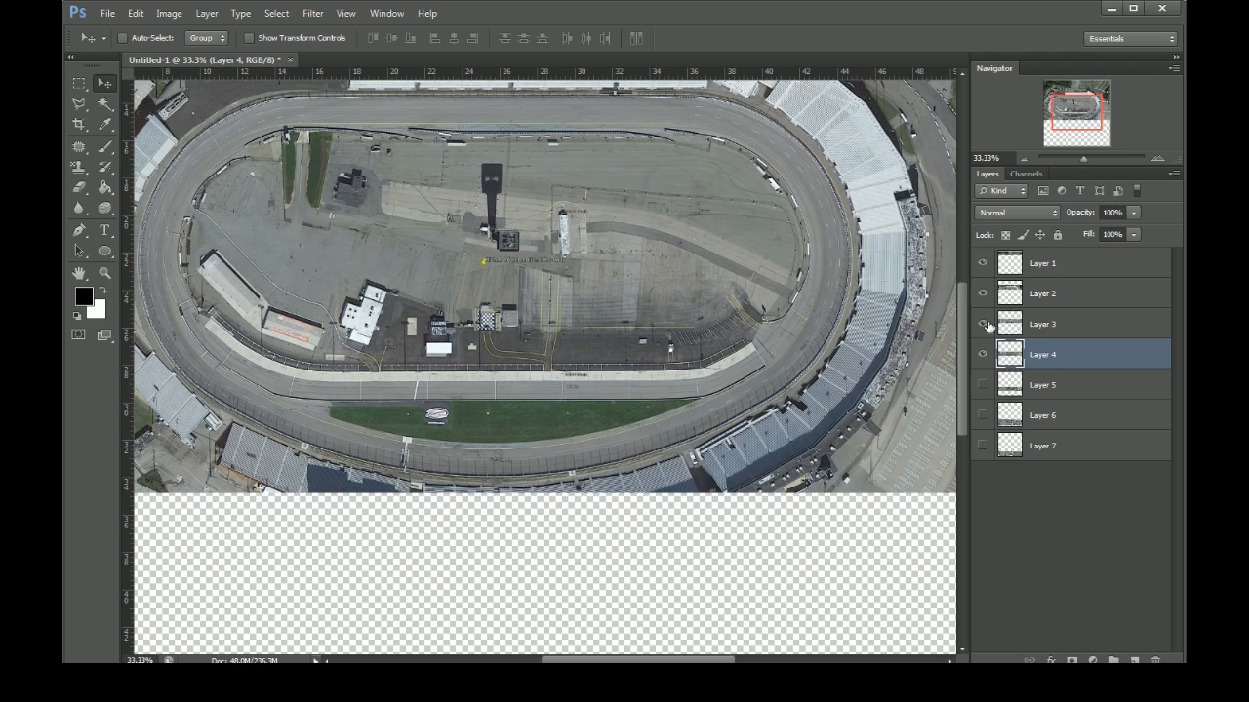
left_click(985, 325)
- View the whole composite, check the coverage of Layer 3 and Layer 5, and examine the pit road area up close
key("ctrl+minus")
key("ctrl+minus")
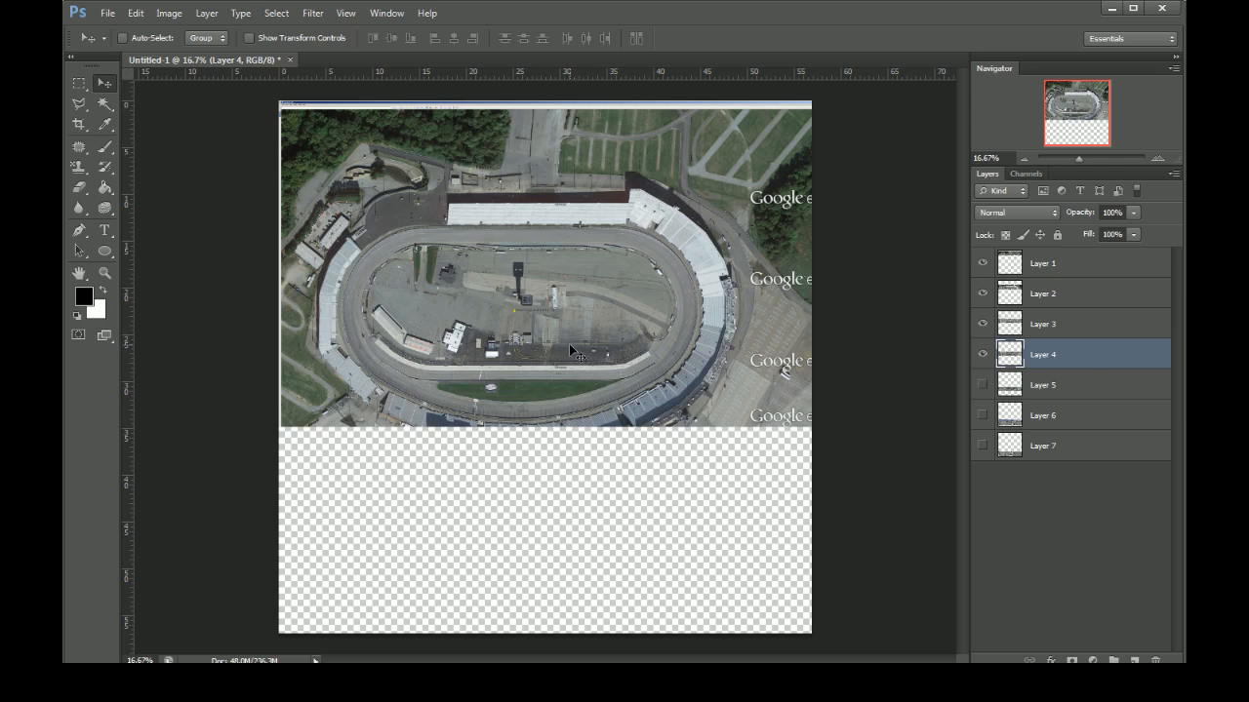
left_click(983, 324)
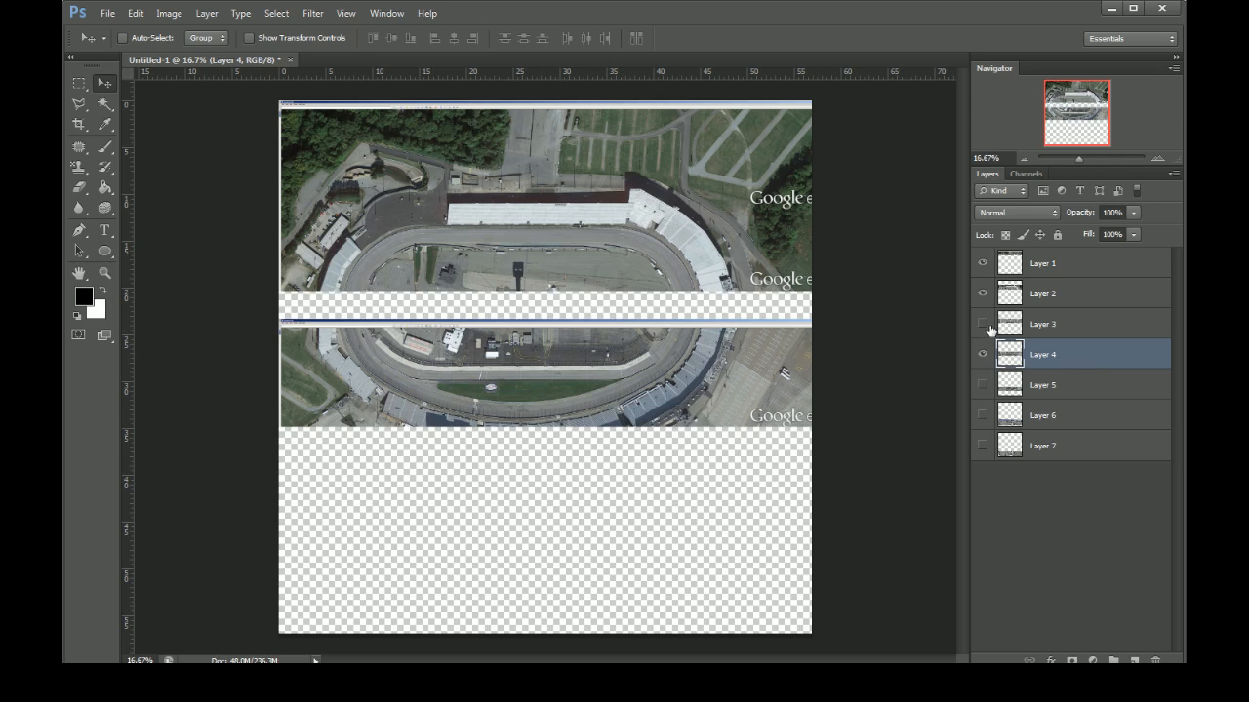
left_click(982, 324)
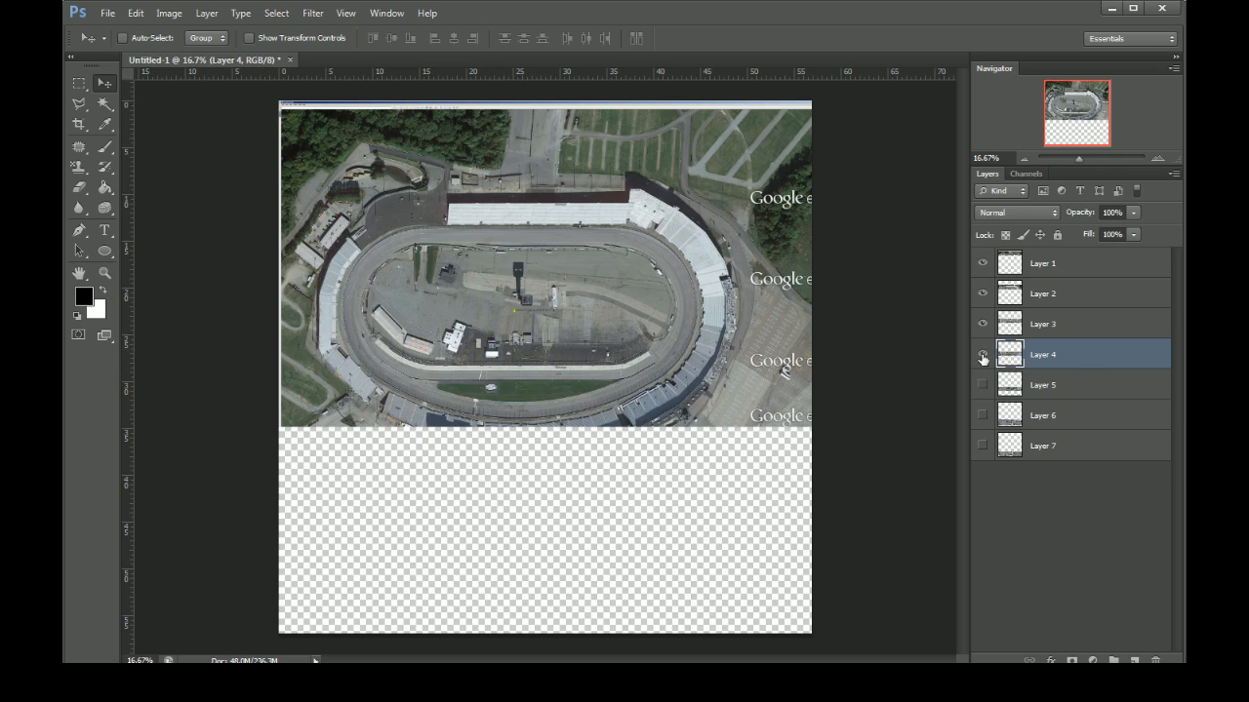
left_click(983, 386)
left_click(983, 386)
scroll(601, 310, "up", 6, "alt")
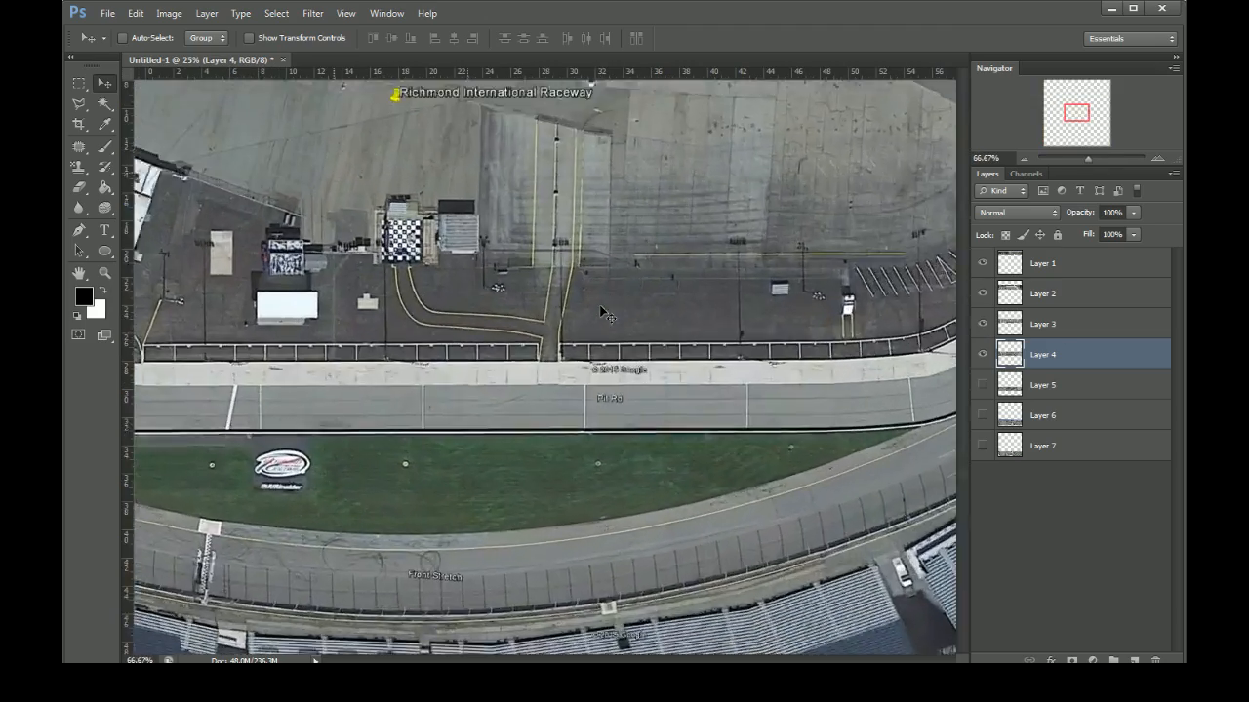
scroll(601, 311, "down", 4, "alt")
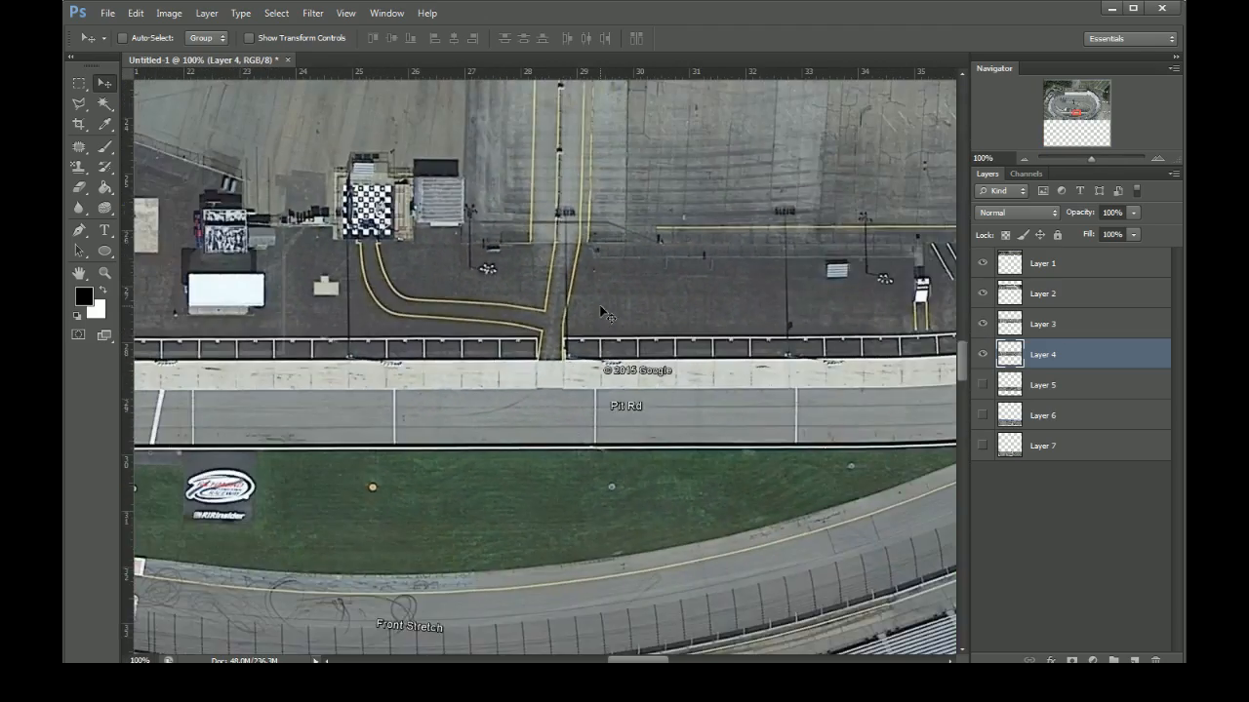
scroll(603, 312, "down", 1, "alt")
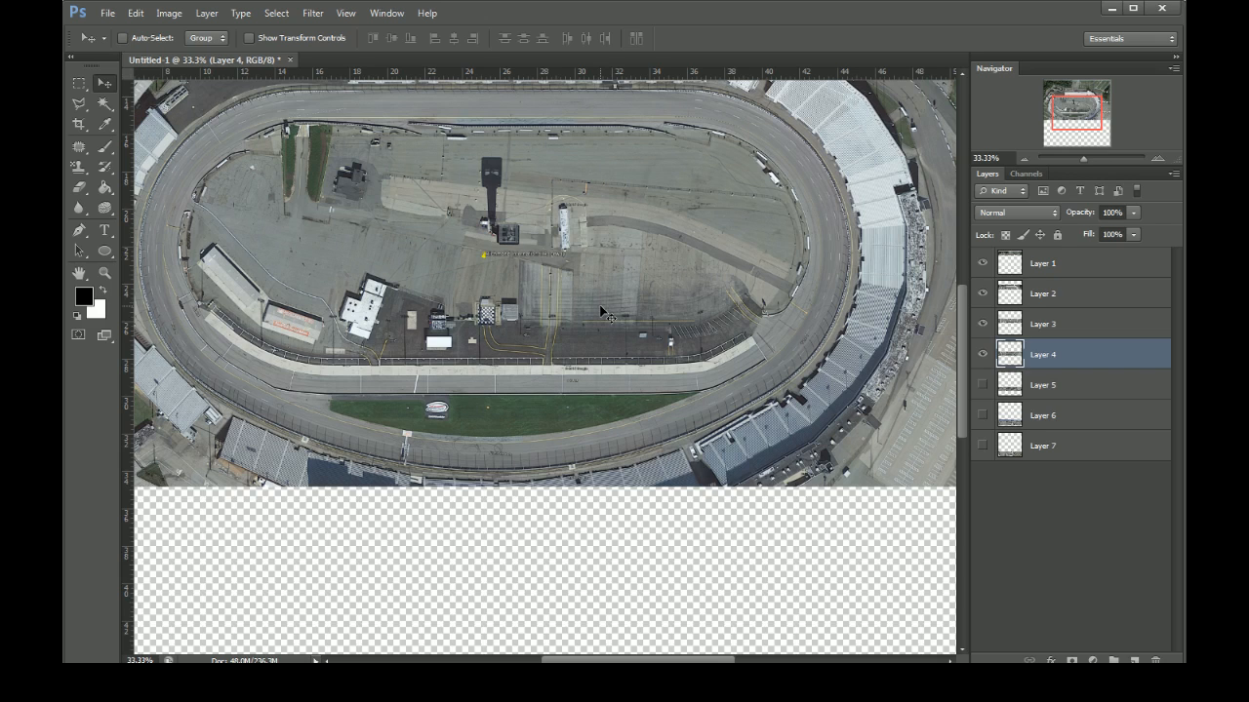
- Recheck the full-track match between Layer 3 and Layer 4 by switching Layer 3 off and on
left_click(982, 324)
left_click(982, 324)
left_click(982, 324)
left_click(982, 324)
left_click(982, 324)
left_click(983, 324)
left_click(984, 324)
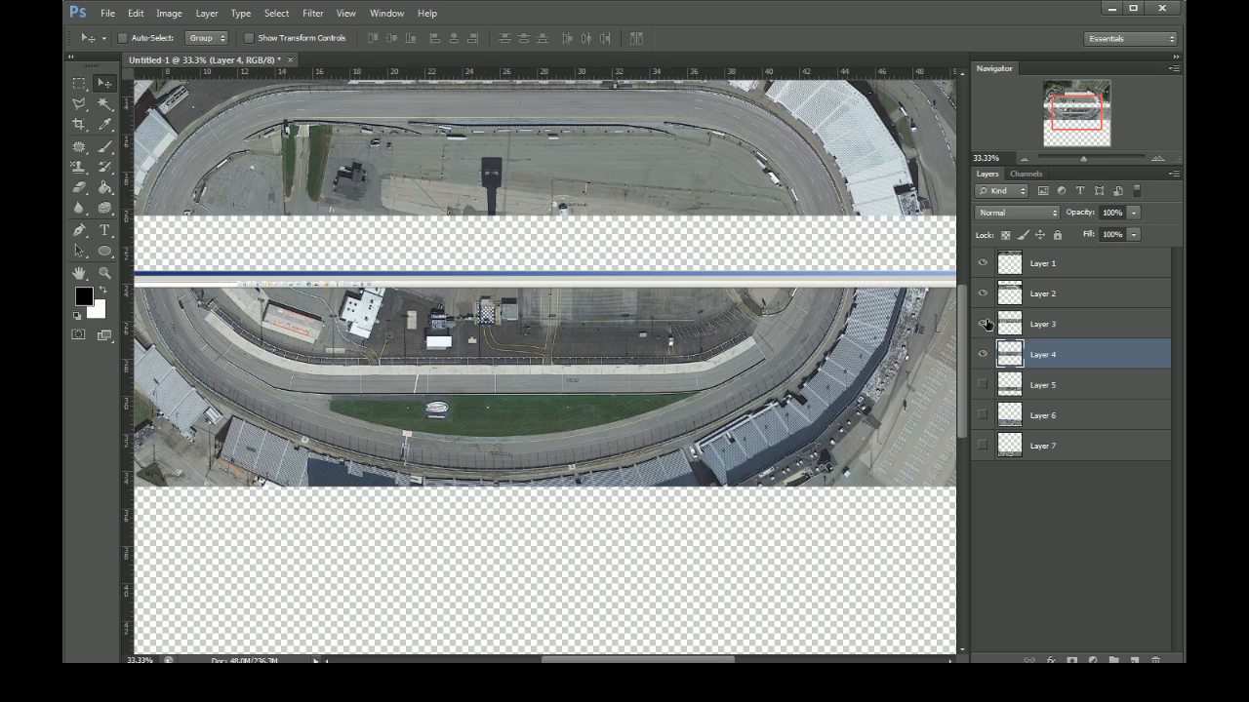
left_click(984, 324)
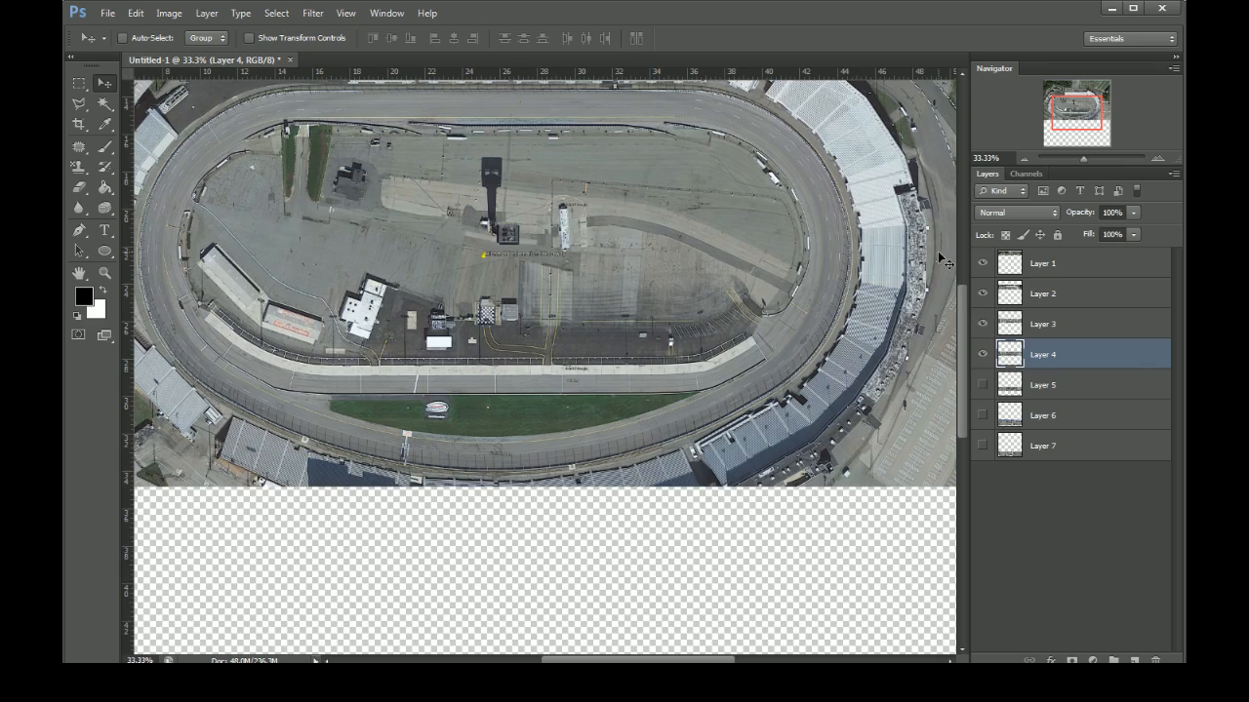
- Examine the curved end of pit road at 100% zoom, toggling Layer 3 repeatedly to look for any shift against Layer 4
key("ctrl+plus")
key("ctrl+plus")
key("ctrl+plus")
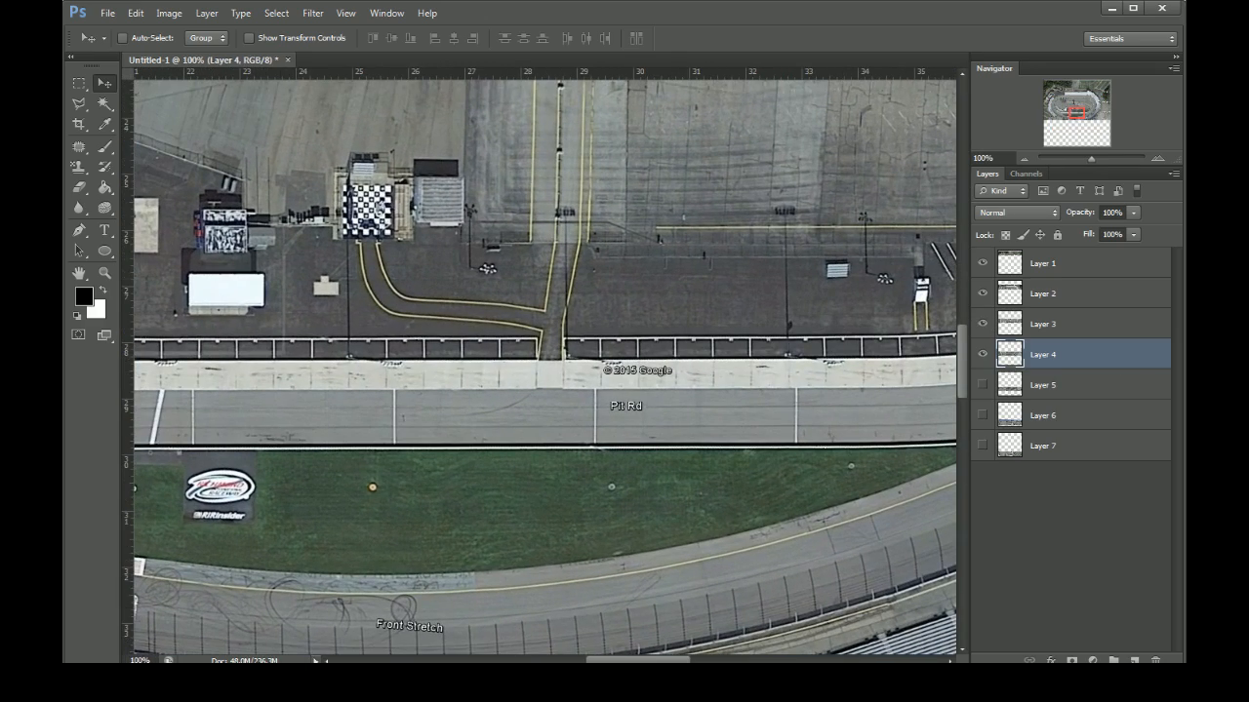
left_click_drag(659, 662, 691, 662)
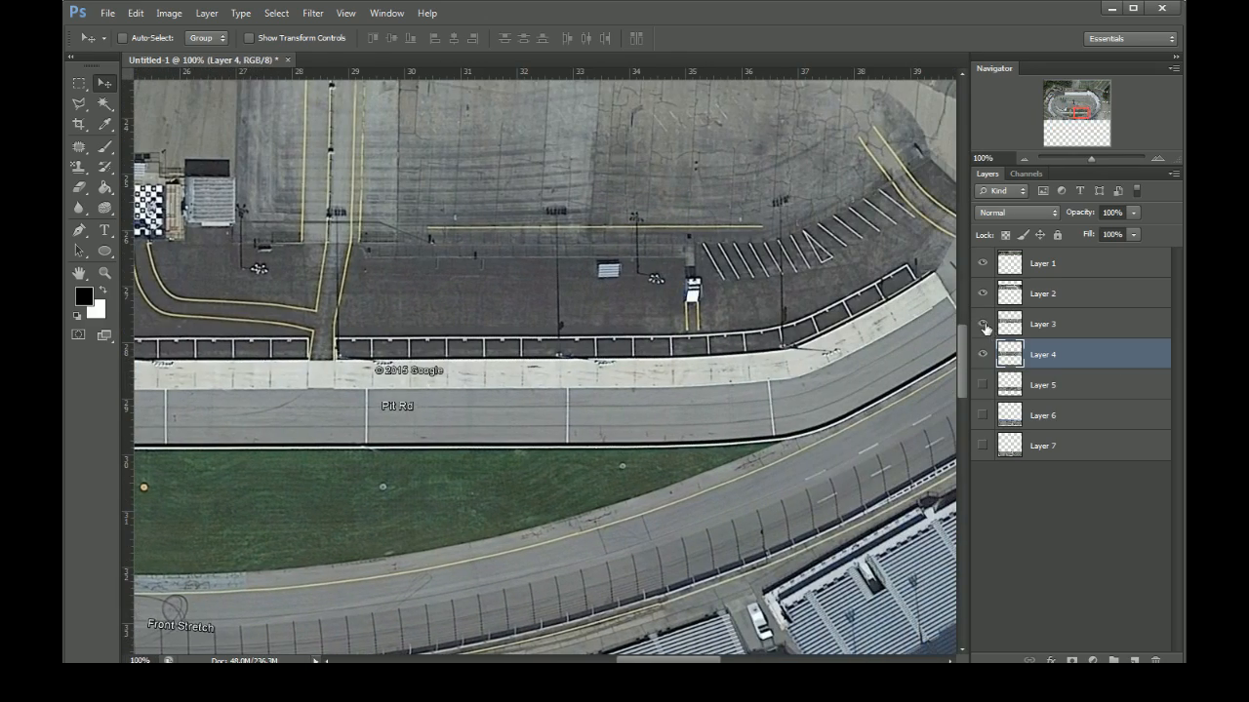
left_click(983, 324)
left_click(983, 324)
left_click(983, 324)
left_click(983, 324)
left_click(983, 324)
left_click(983, 324)
left_click(984, 324)
left_click(983, 324)
left_click(983, 323)
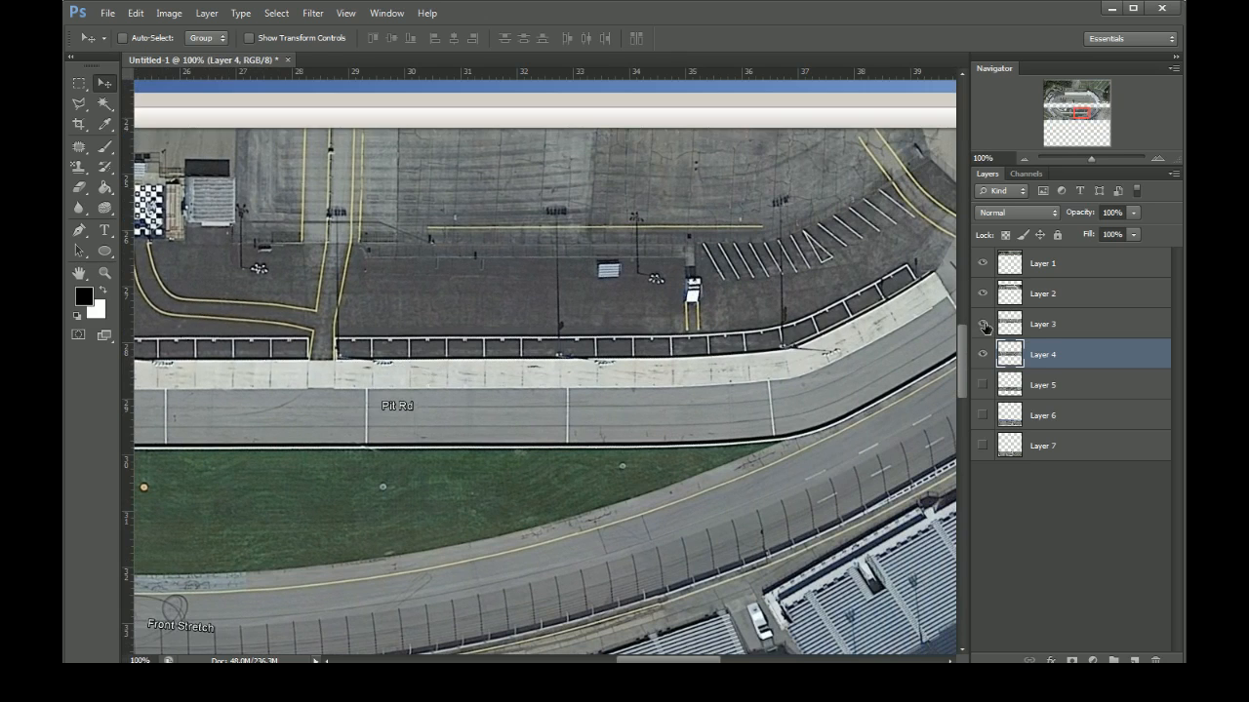
left_click(983, 324)
left_click(984, 324)
left_click(983, 324)
left_click(983, 324)
left_click(984, 324)
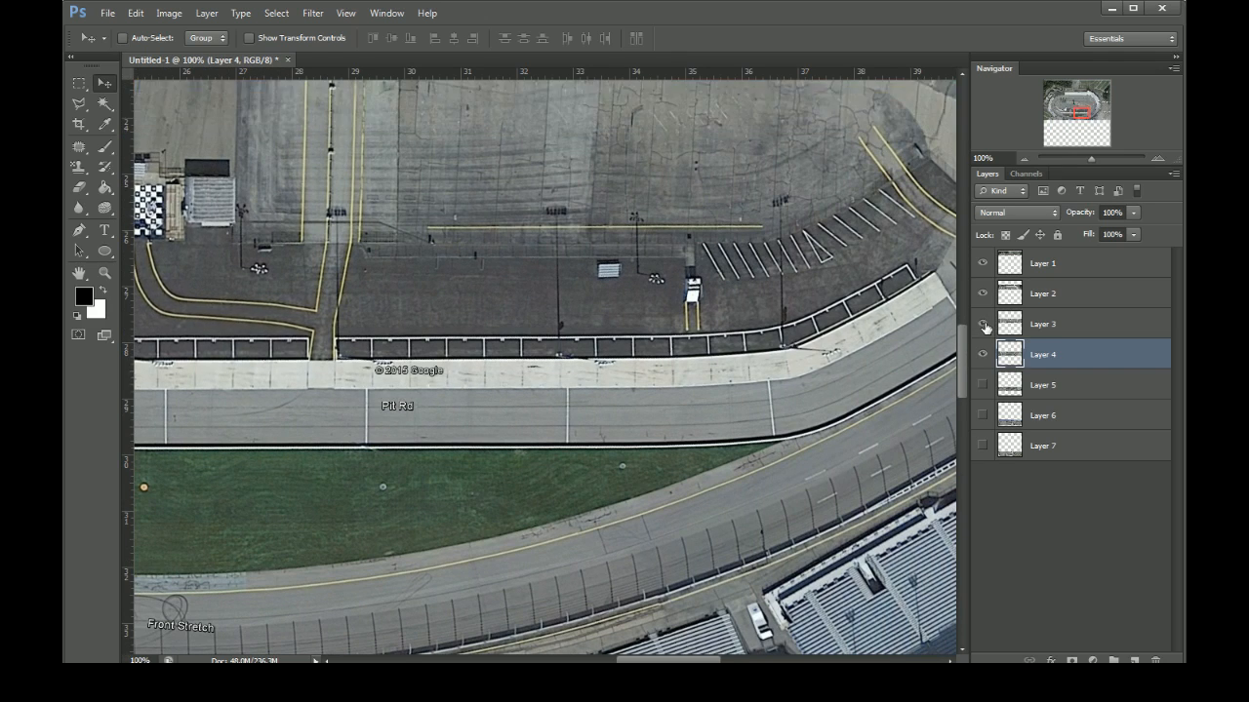
left_click(983, 324)
left_click(984, 324)
left_click(984, 324)
left_click(984, 324)
left_click(983, 324)
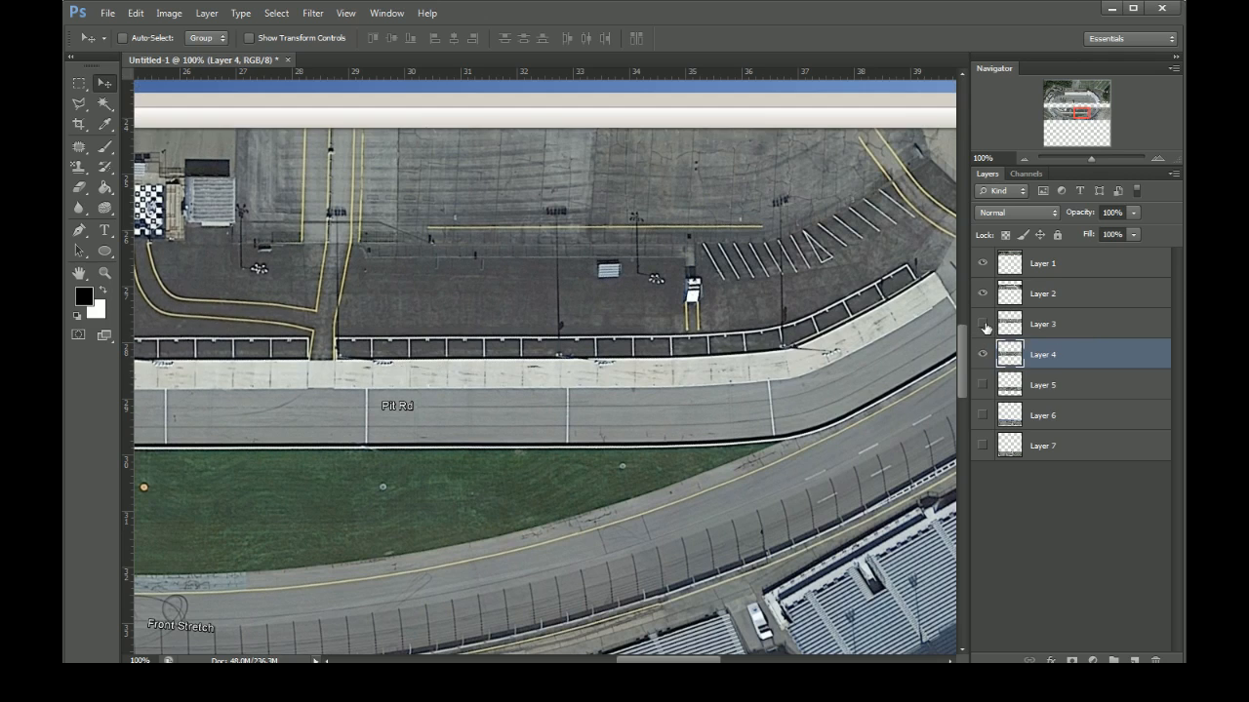
left_click(984, 324)
left_click(983, 324)
left_click(984, 324)
left_click(983, 324)
left_click(984, 324)
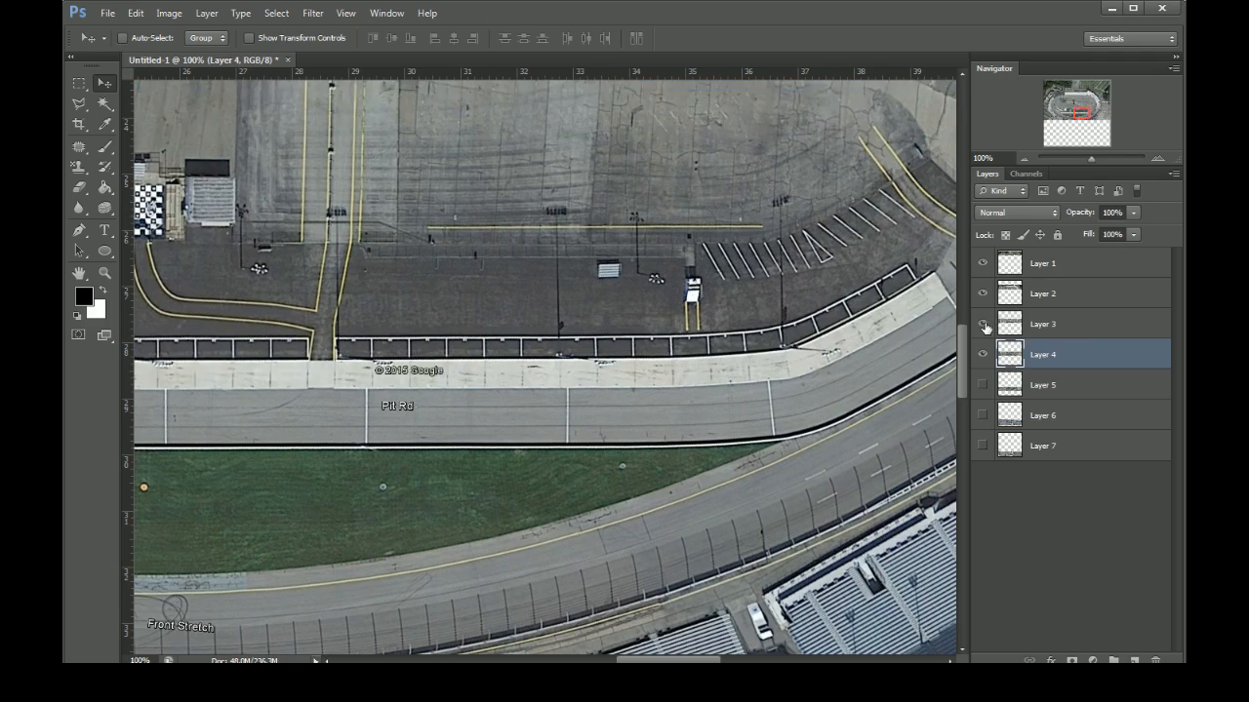
left_click(984, 324)
left_click(983, 324)
left_click(984, 324)
left_click(983, 324)
scroll(400, 395, "down", 4, "alt")
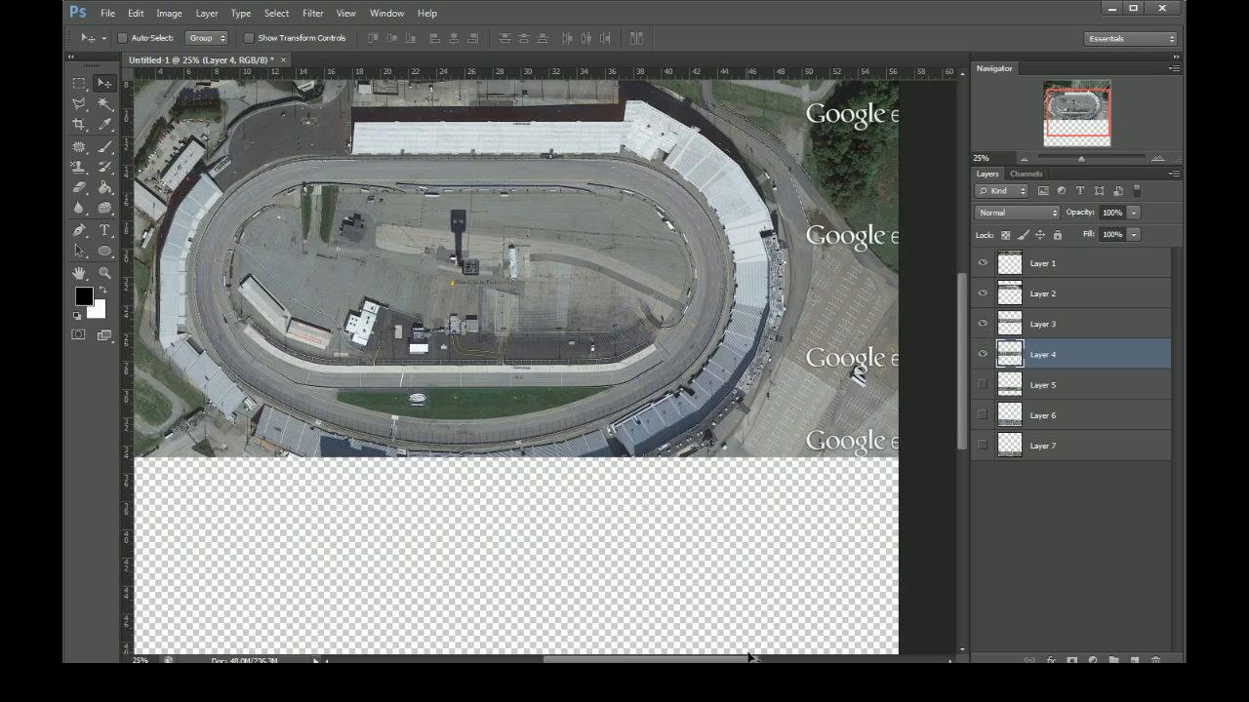
scroll(813, 543, "left", 2, "ctrl")
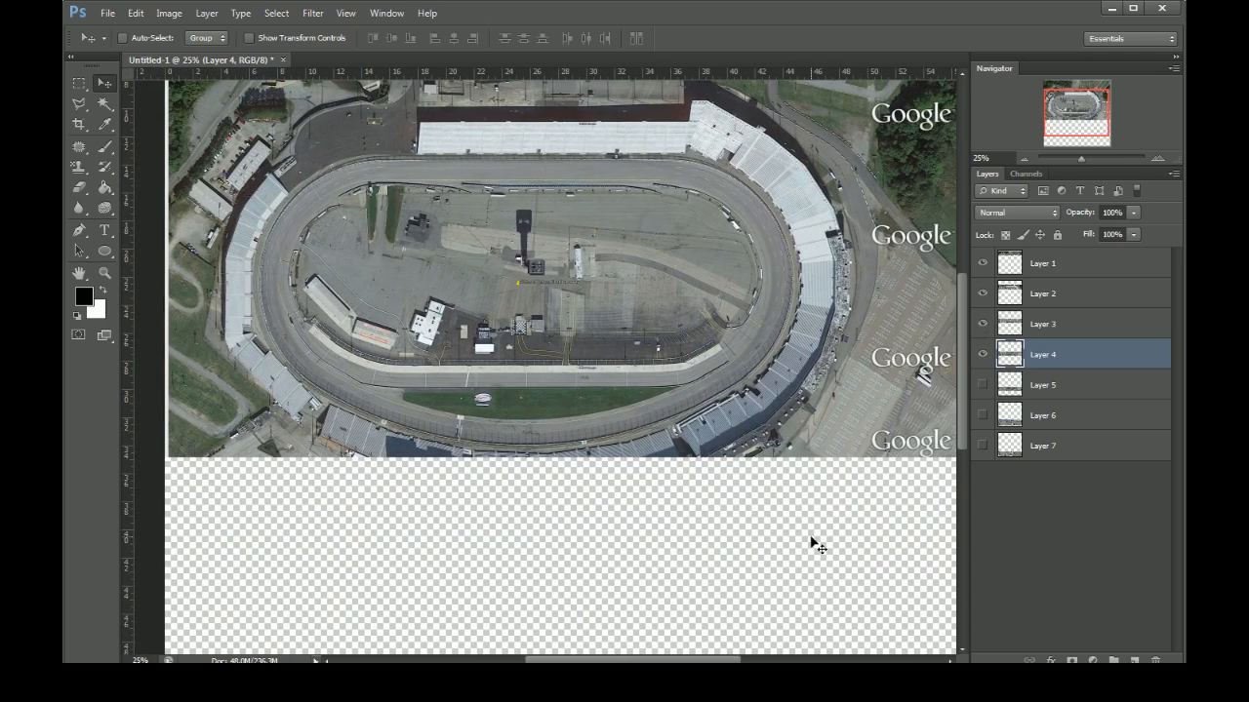
scroll(819, 549, "down", 1, "alt")
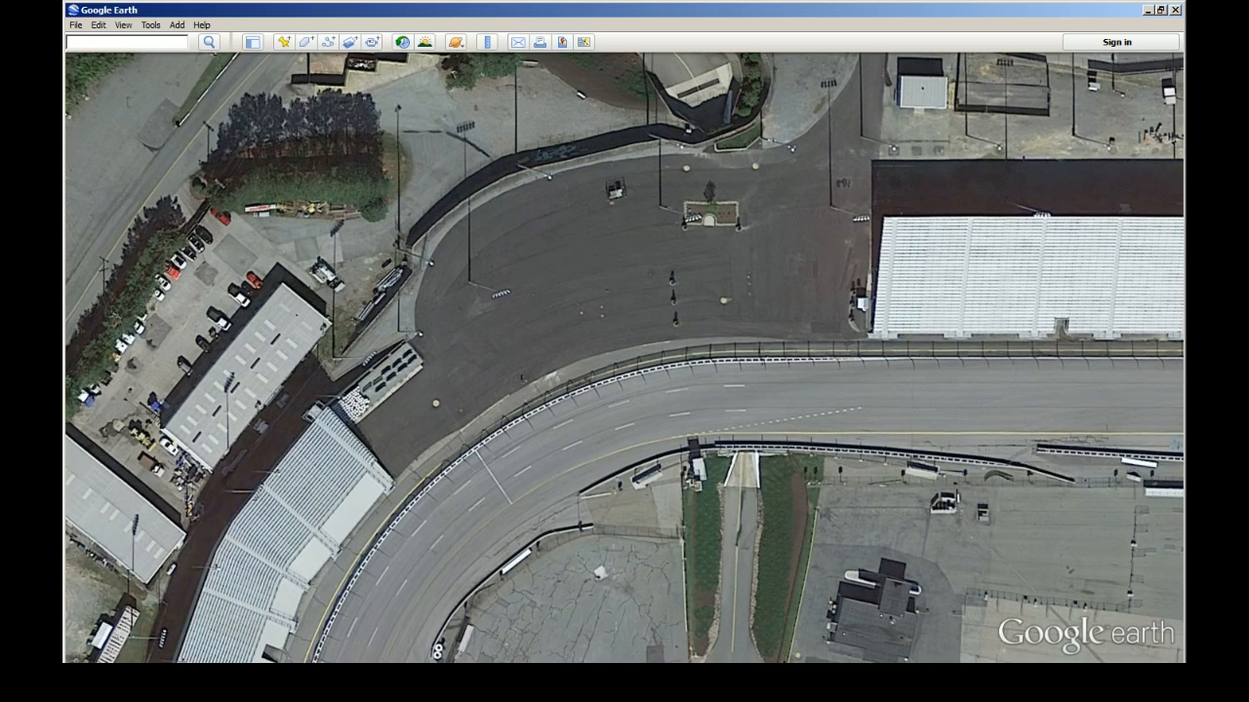
- Switch to Google Earth and measure the whole oval's length in meters with a ruler line between its outer edges
scroll(506, 362, "down", 3)
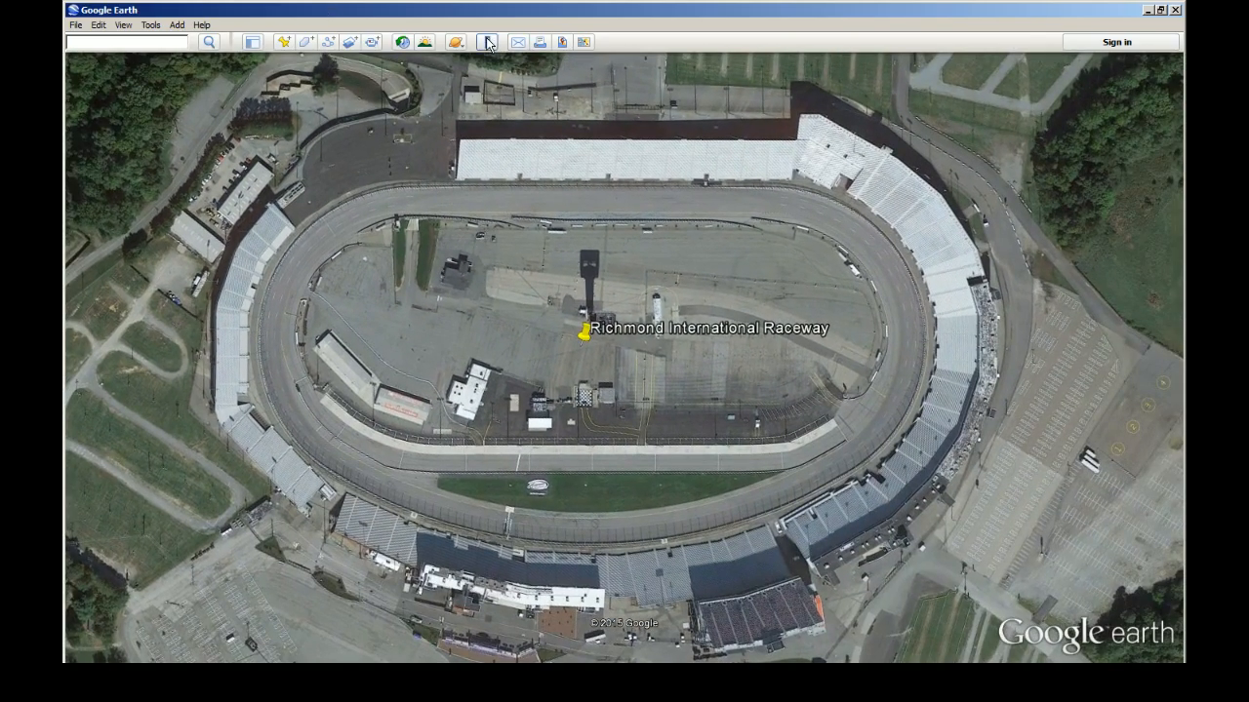
left_click(488, 42)
left_click(709, 239)
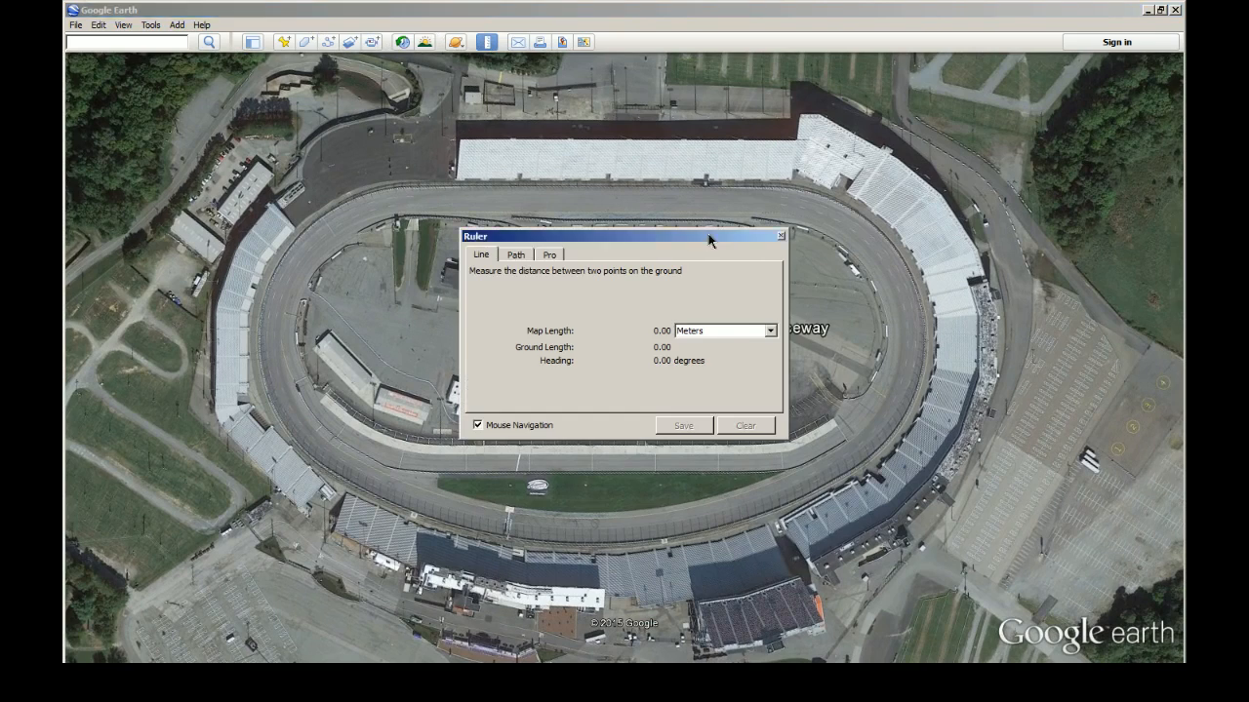
left_click_drag(709, 239, 1096, 454)
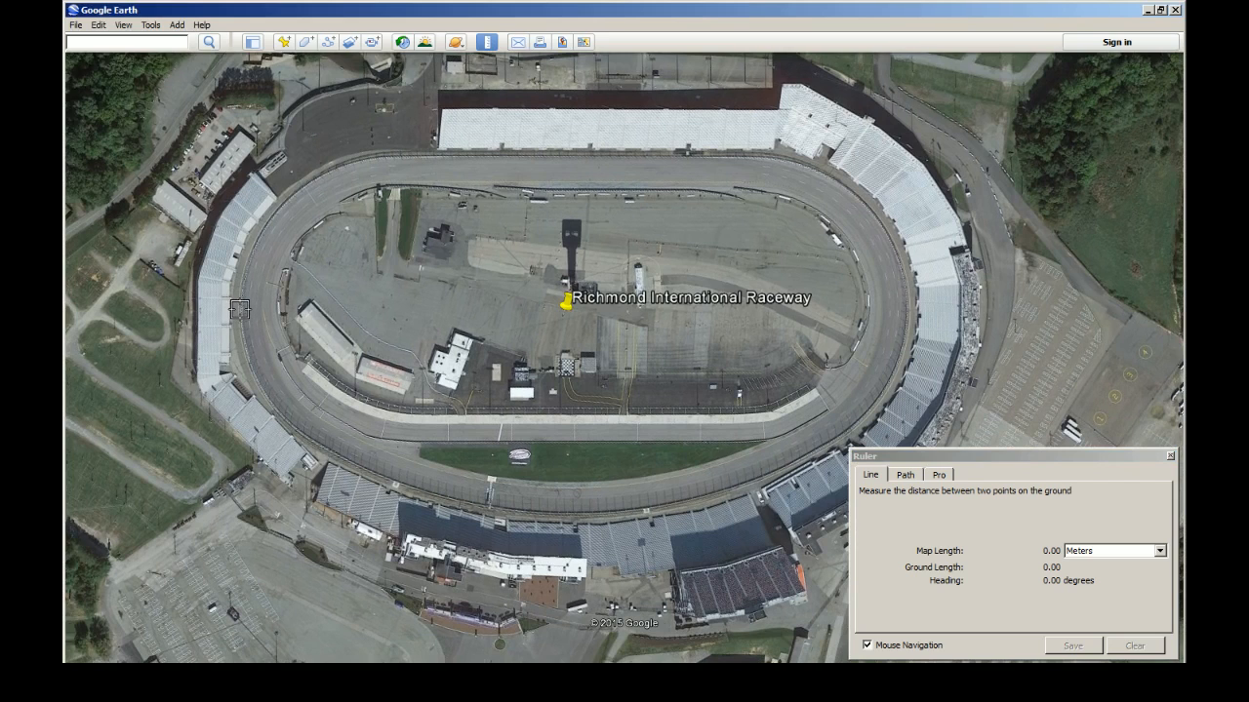
left_click(239, 310)
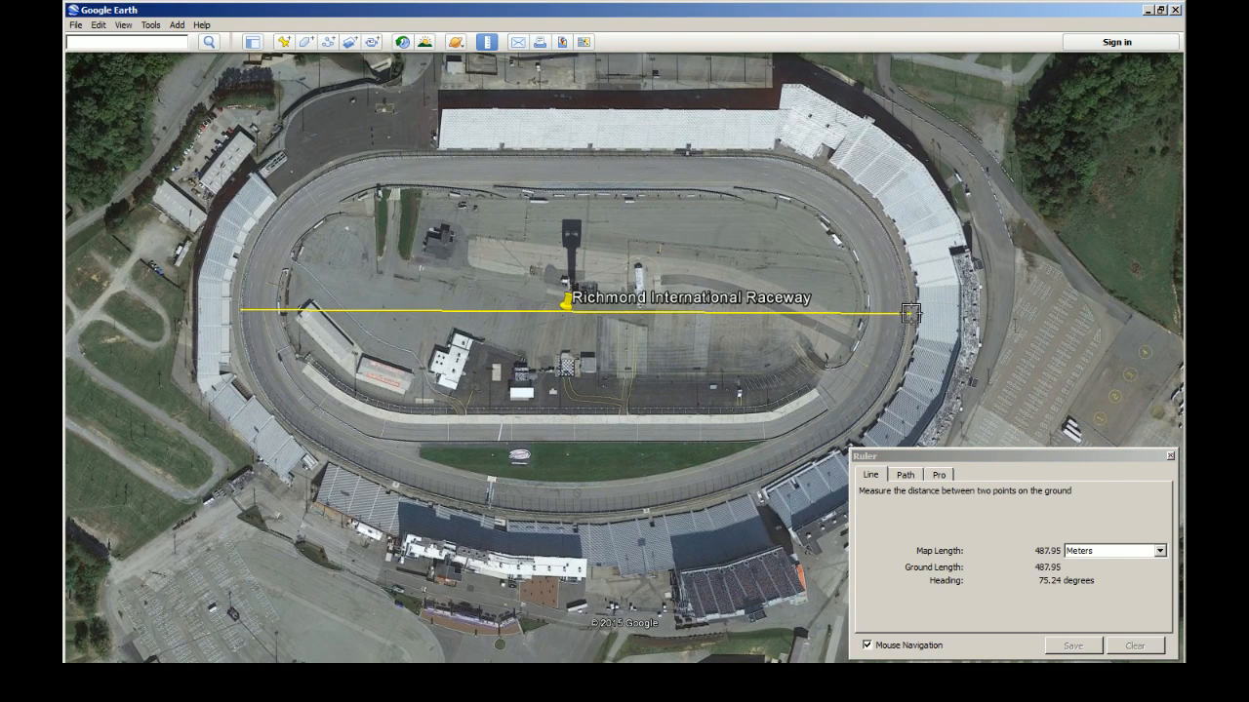
left_click(908, 313)
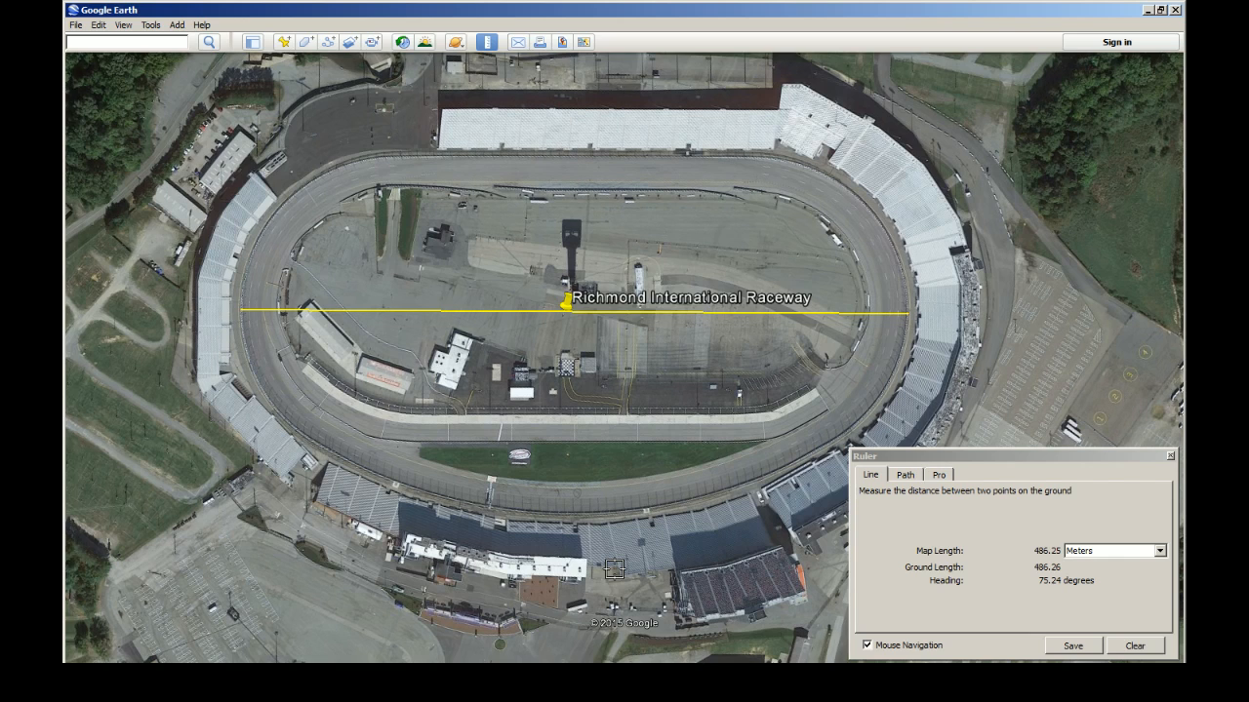
left_click(566, 157)
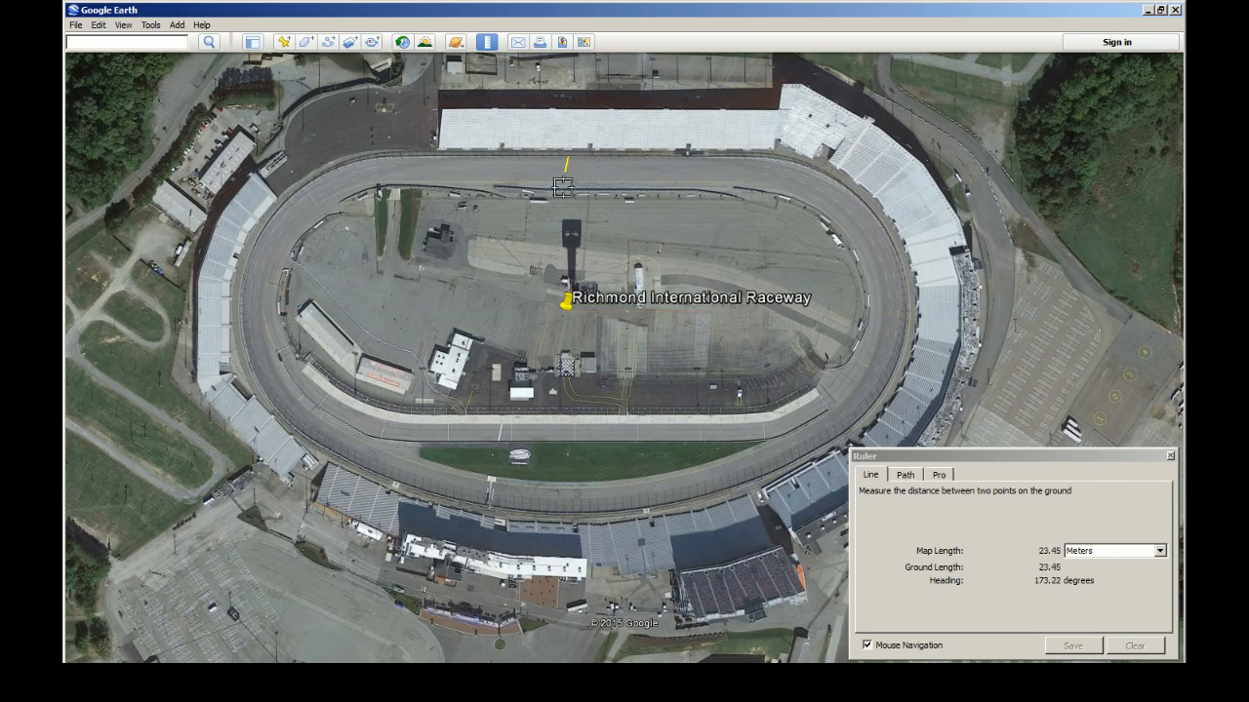
left_click(569, 515)
left_click_drag(569, 515, 570, 515)
left_click(466, 576)
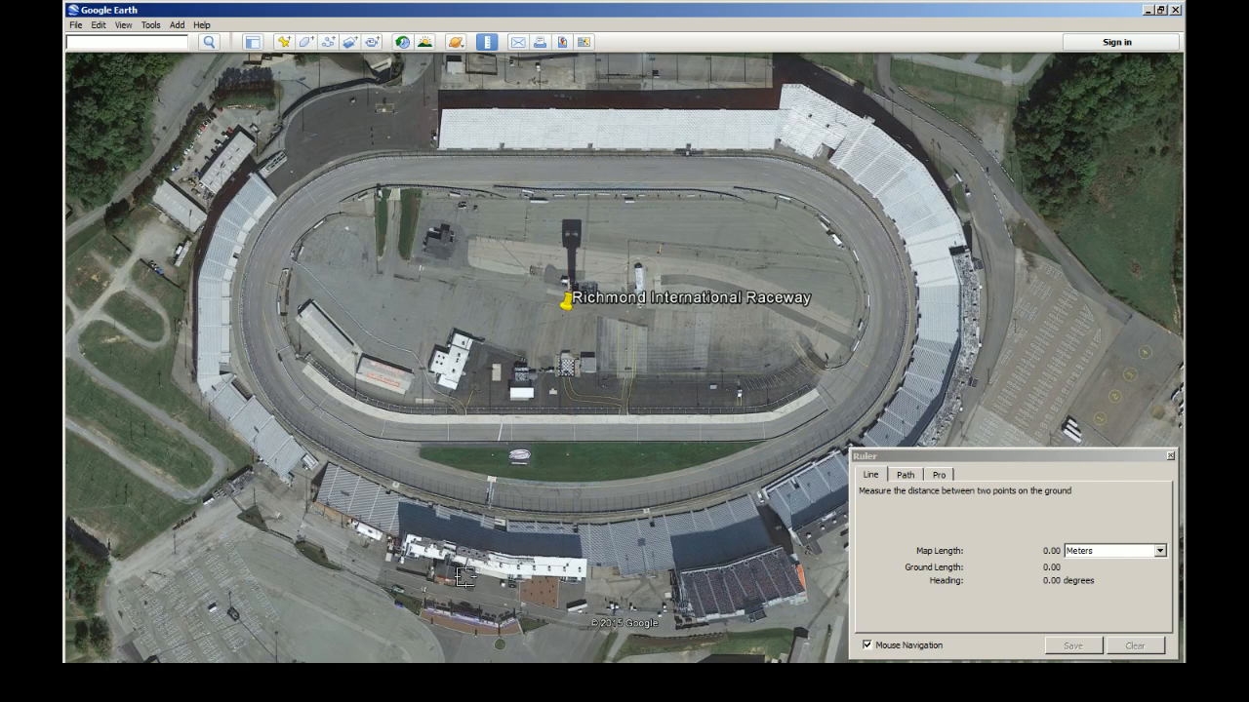
left_click(649, 469)
- Measure the oval's width in meters from the back stretch's outer edge to the front stretch's, and inspect the ruler line against the track
left_click(578, 157)
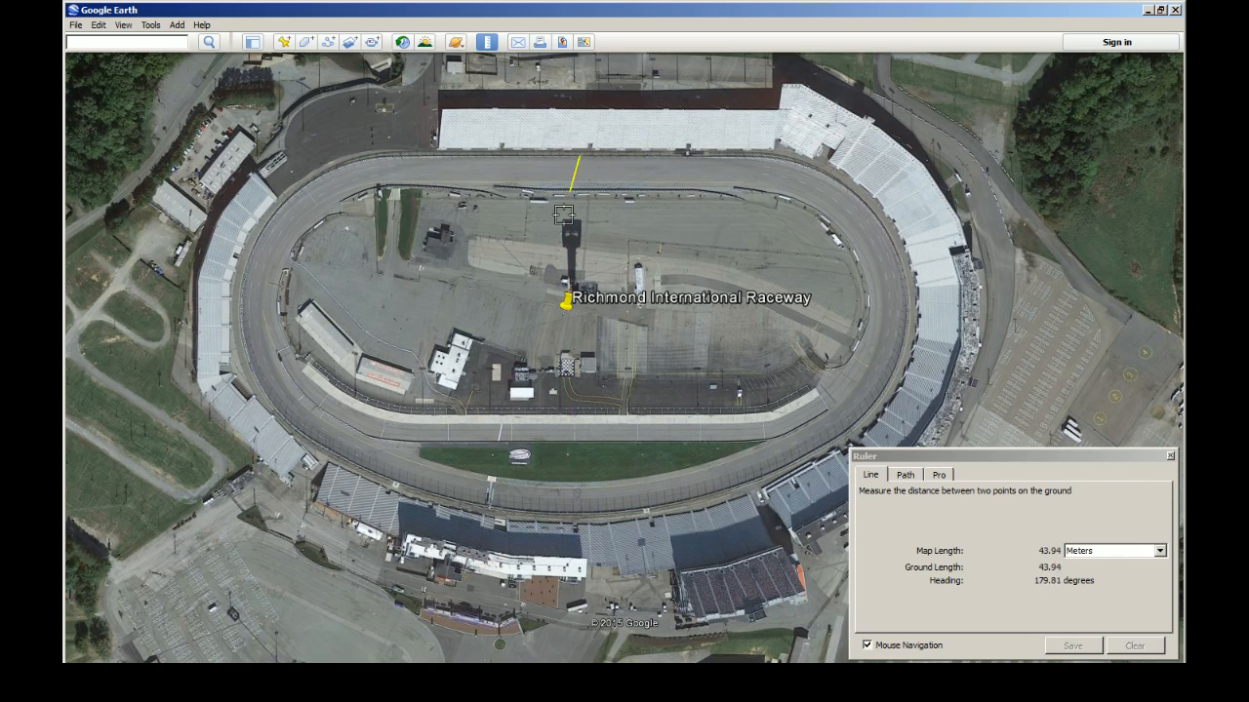
left_click(577, 512)
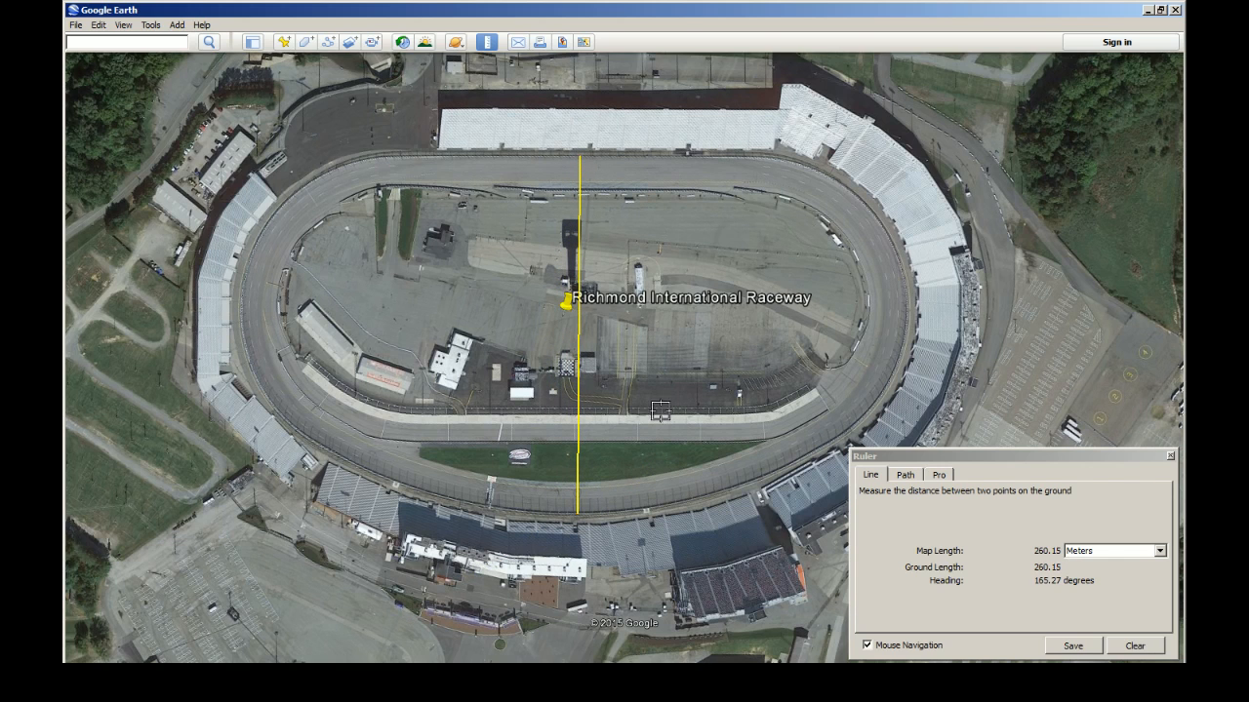
scroll(480, 429, "up", 3)
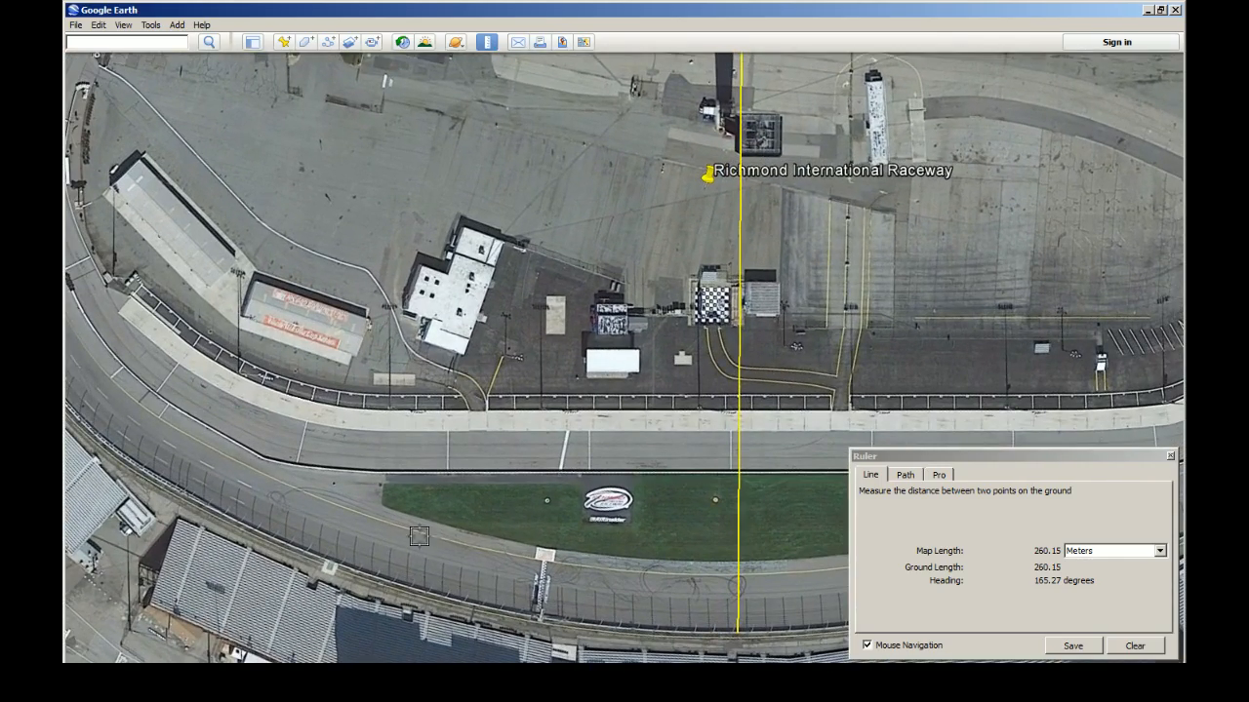
left_click_drag(533, 517, 432, 437)
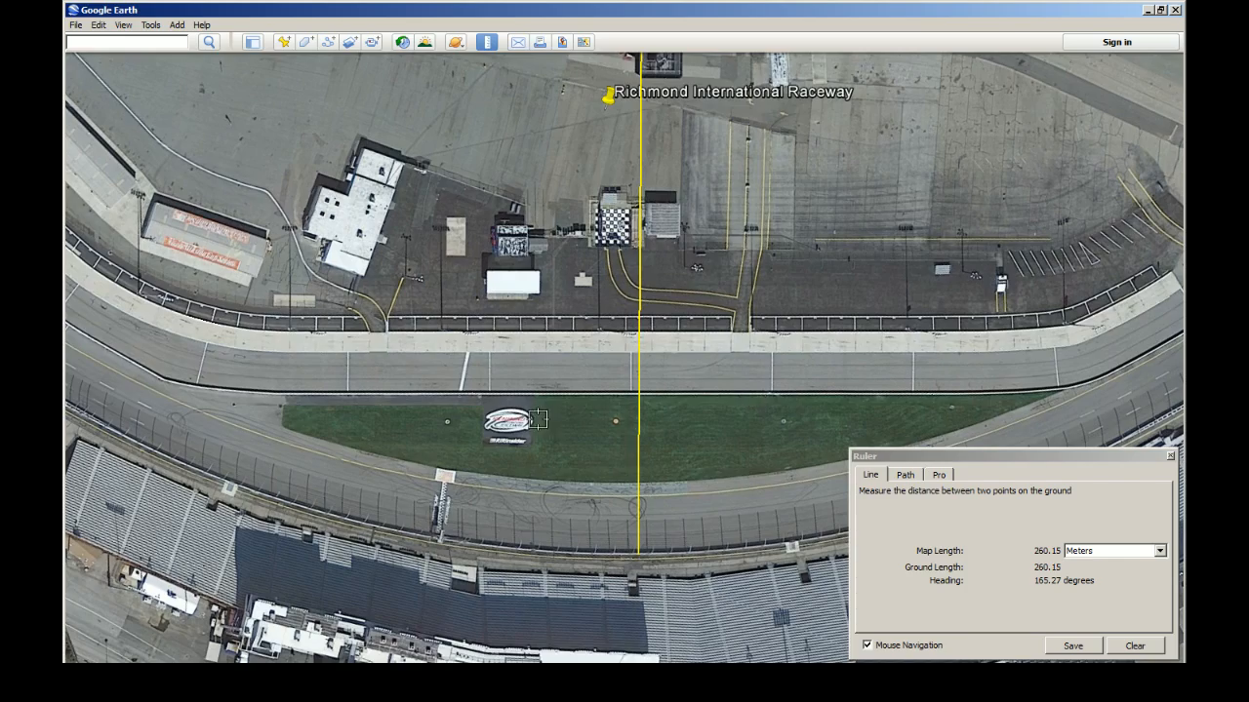
scroll(537, 419, "down", 3)
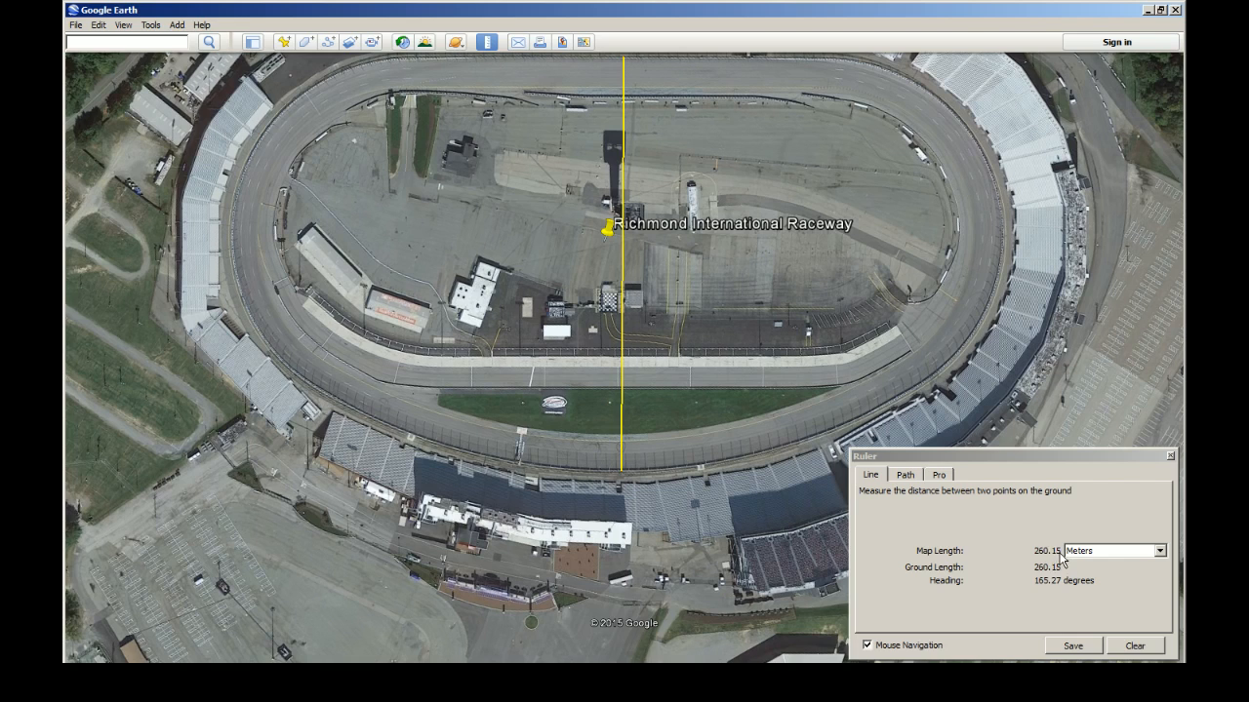
mouse_move(1053, 562)
left_click_drag(637, 194, 604, 269)
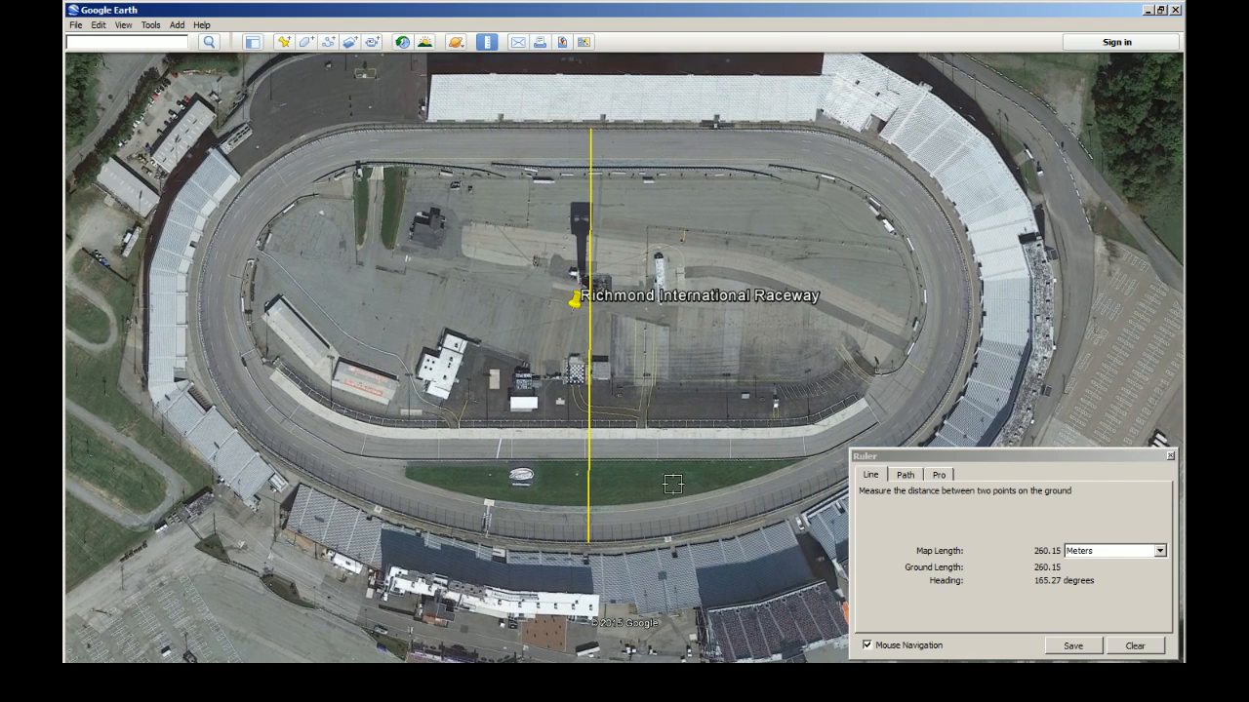
left_click_drag(686, 541, 681, 493)
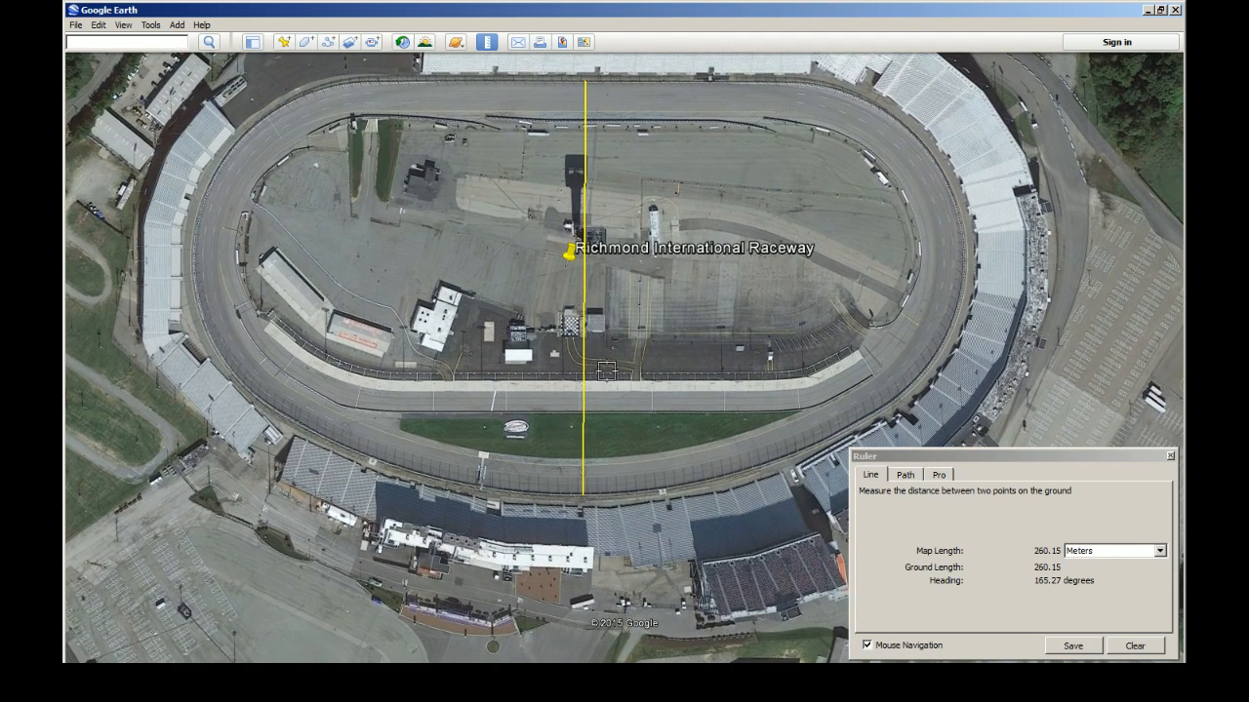
left_click_drag(603, 439, 565, 505)
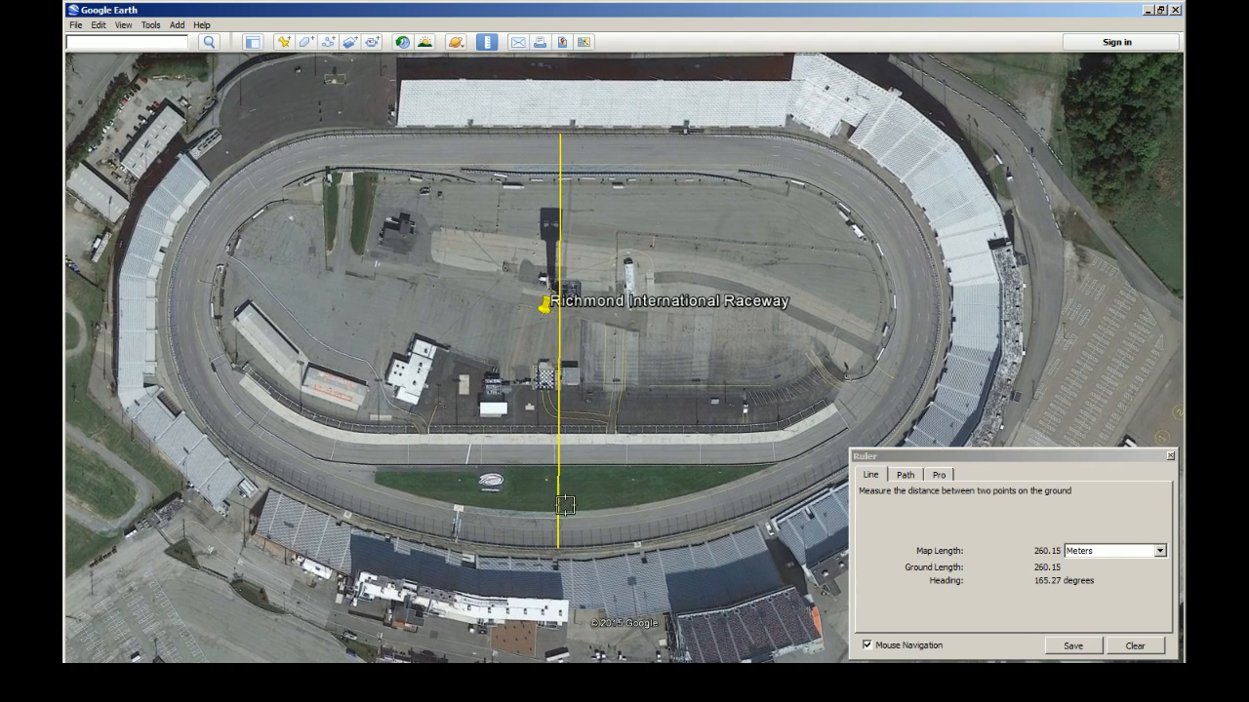